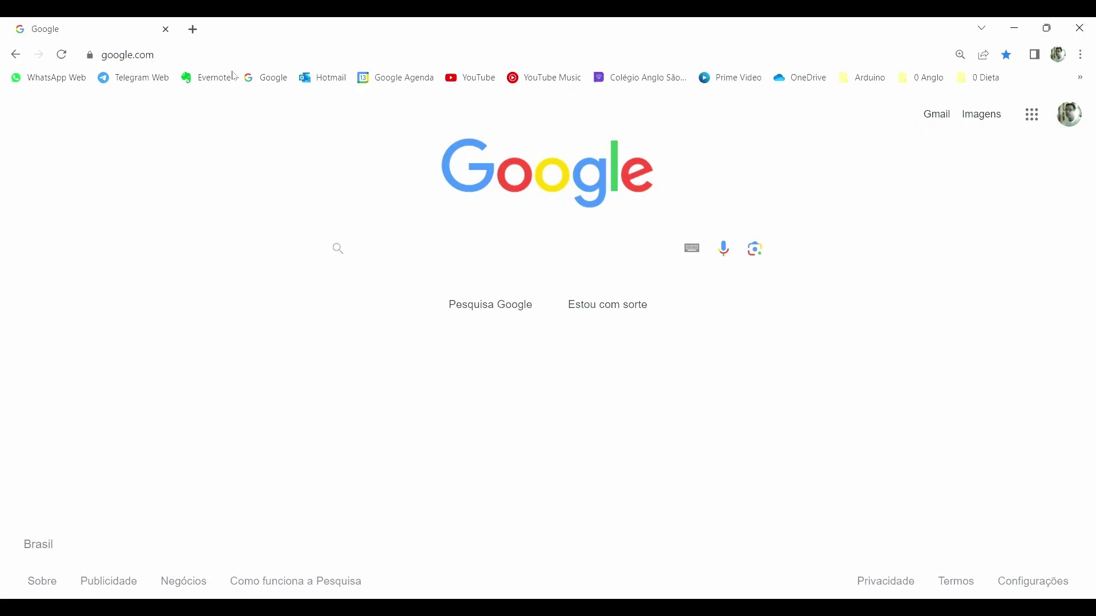
Step: Go to moises.ai in Chrome to reach the 355-song Moises library
click(235, 64)
text(moise)
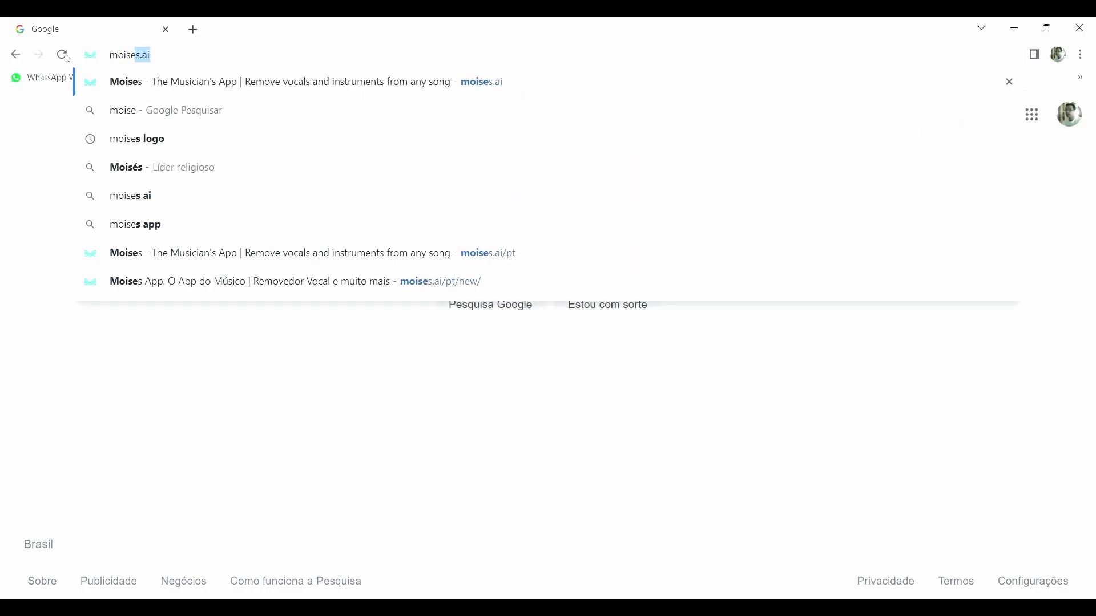
text(s.ai)
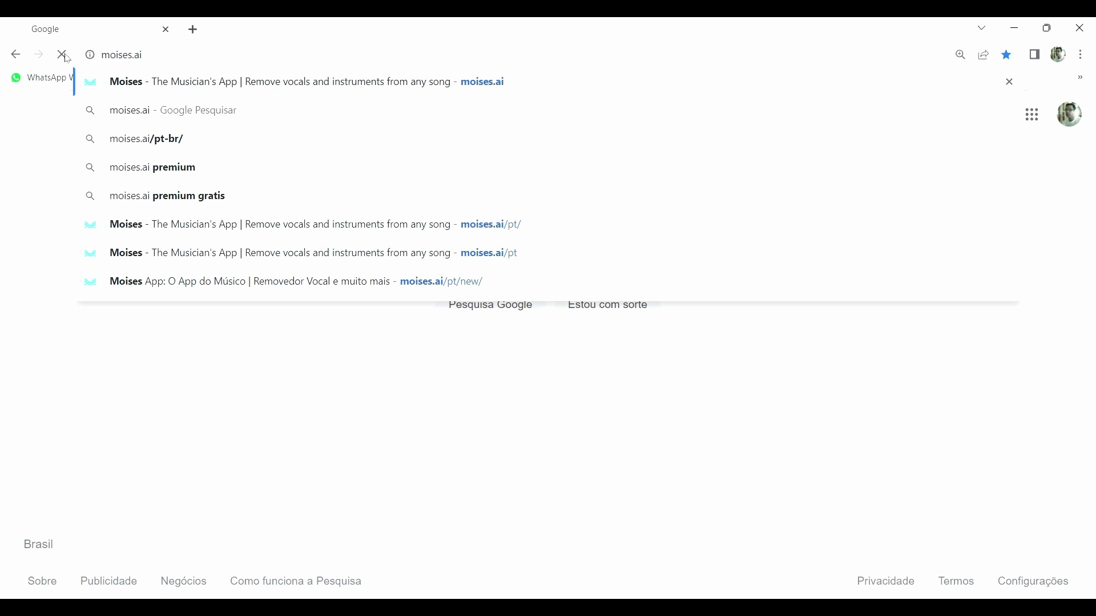
key(Return)
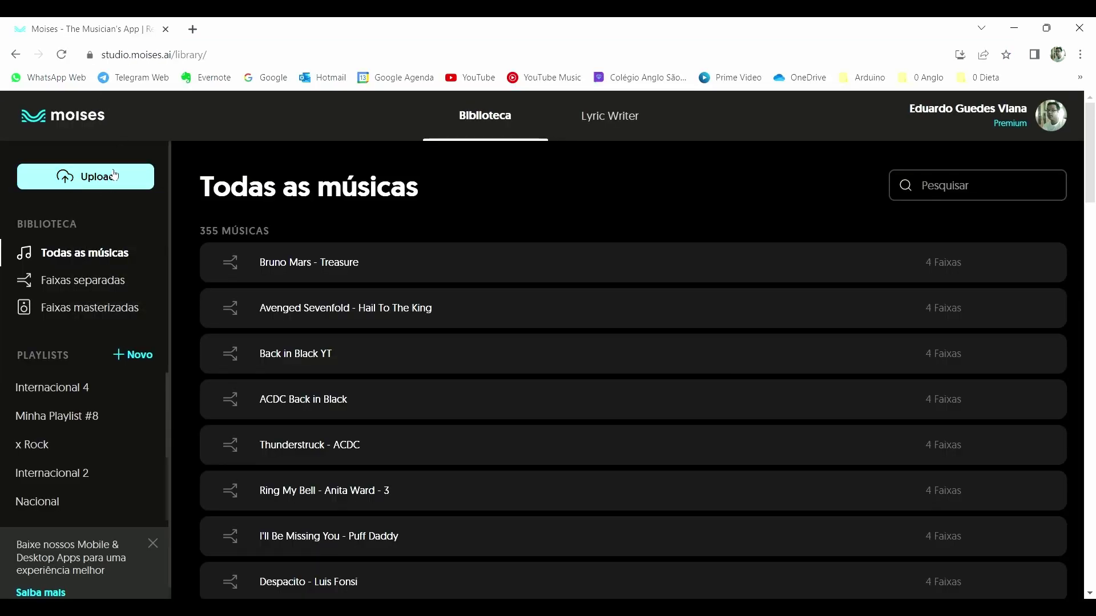
Step: Start a new track separation with Knockin' On Heaven's Door.mp3 and continue to Preferências
click(93, 184)
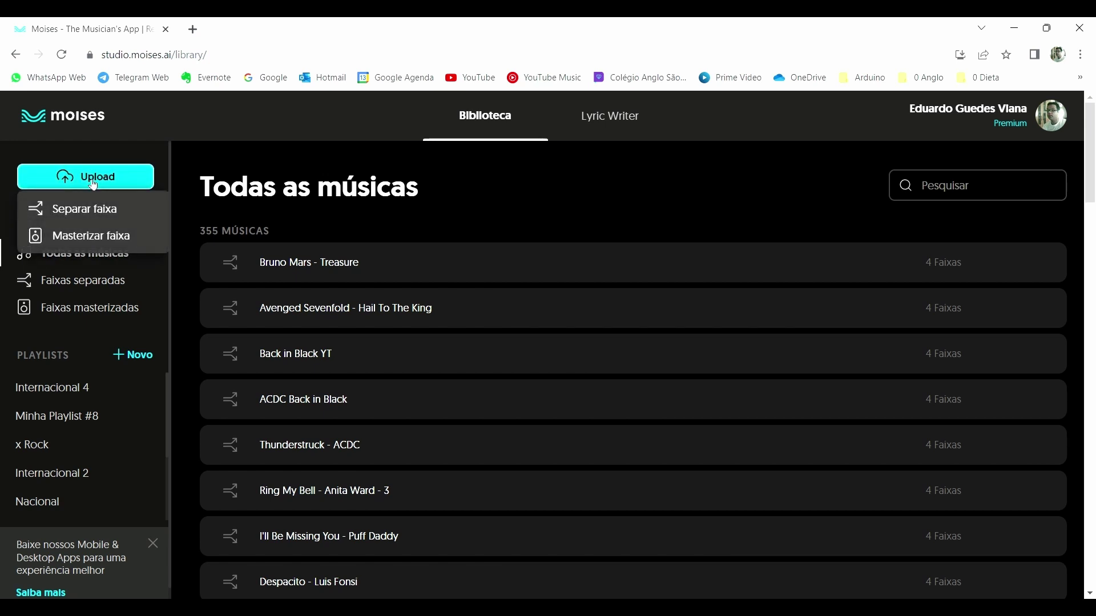
click(97, 212)
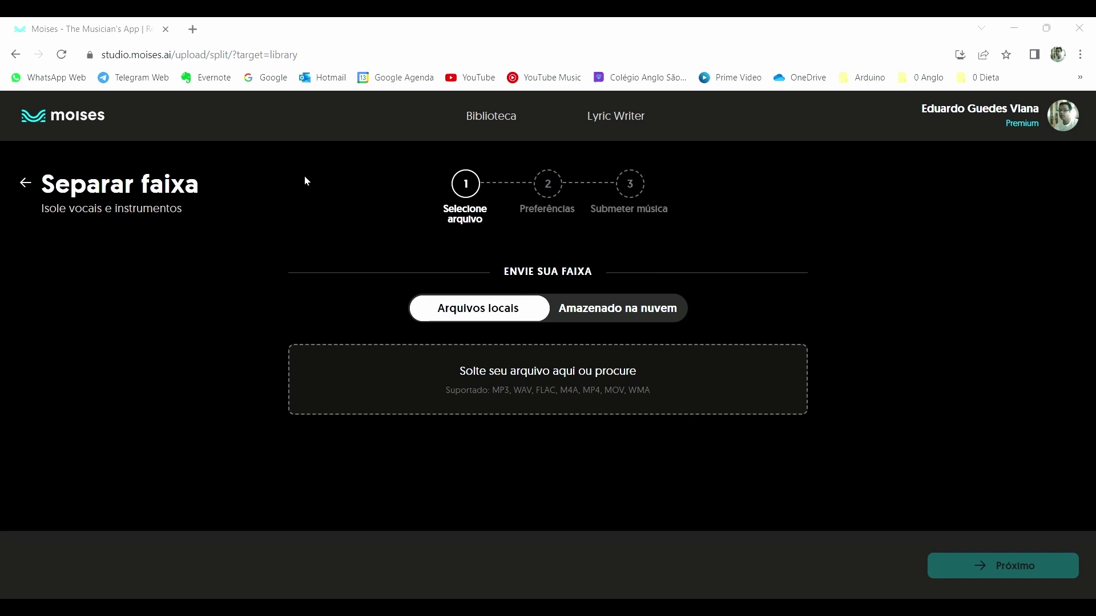
drag(305, 187, 628, 367)
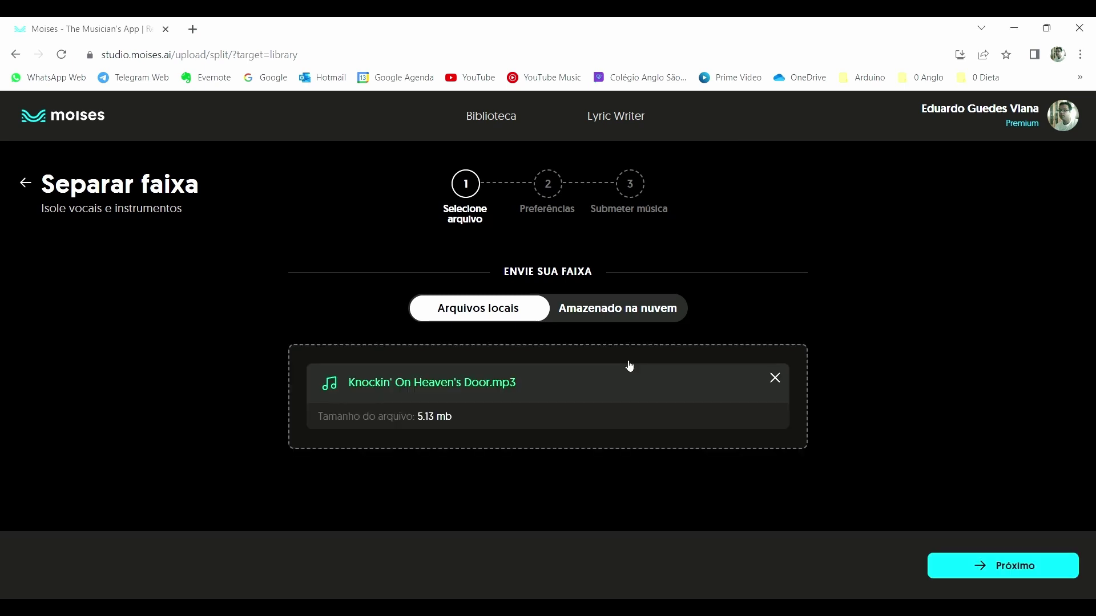
click(1017, 567)
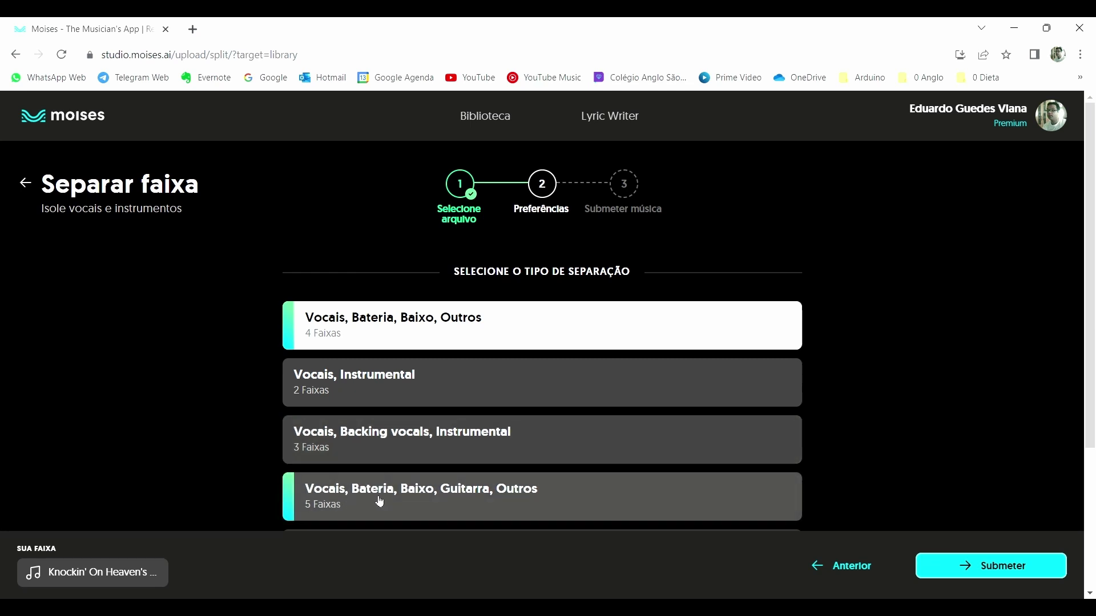
Step: Submit the song with the Vocais, Bateria, Baixo, Outros four-track separation
scroll(510, 505, down, 3)
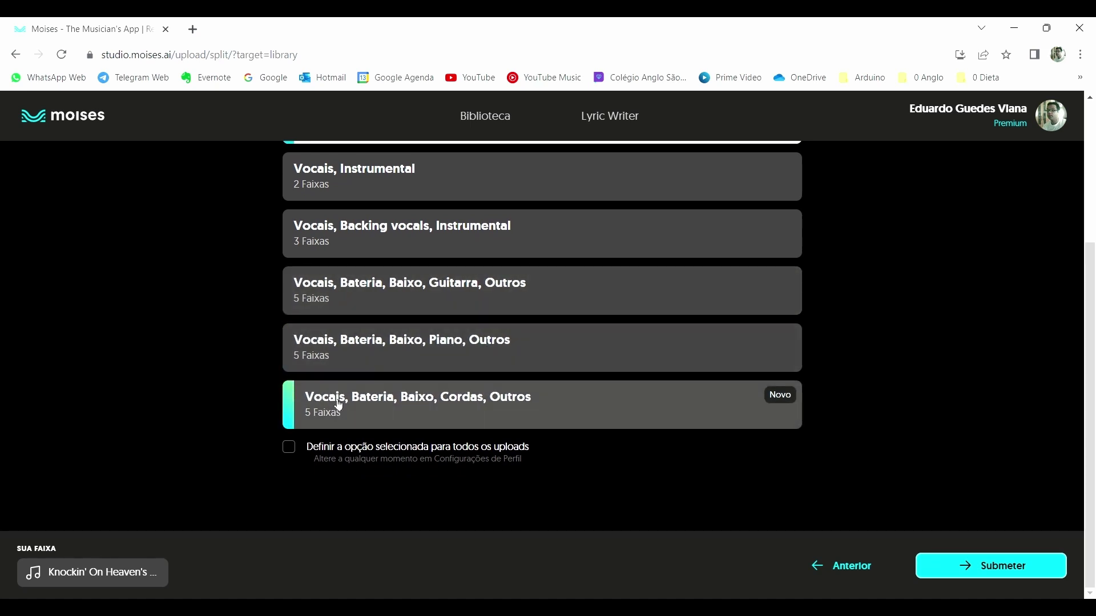
scroll(373, 404, up, 3)
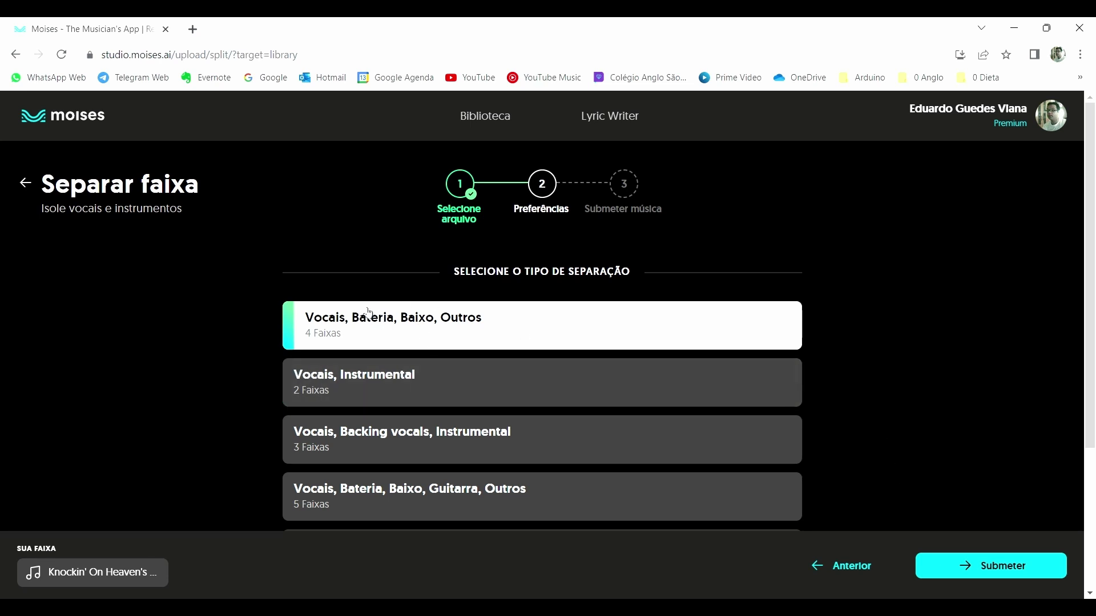
click(1013, 568)
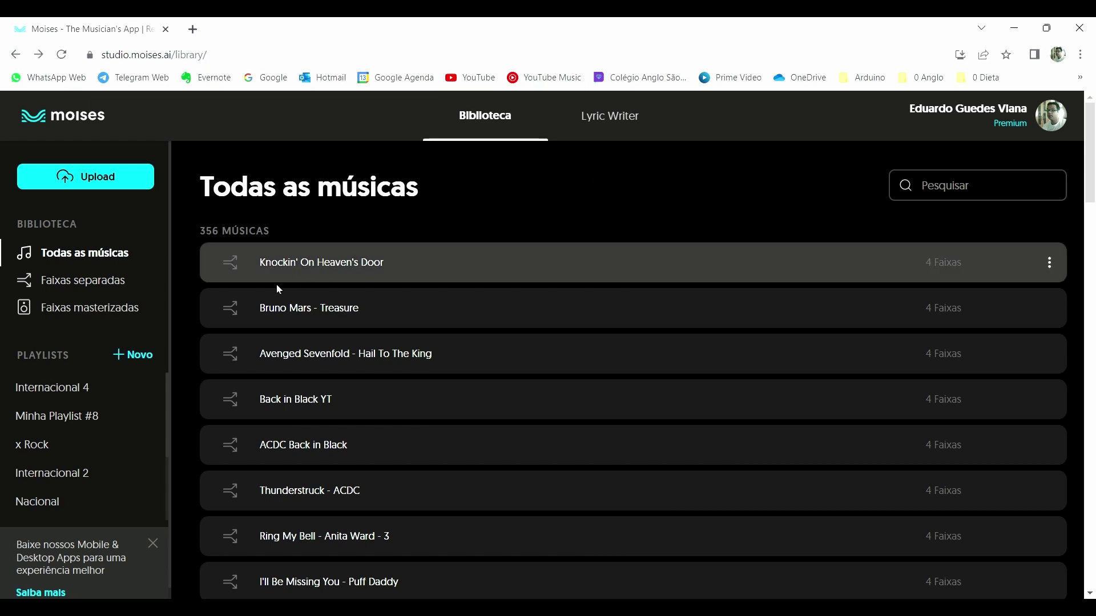
Step: Open Knockin' On Heaven's Door from the library to show its four stem waveforms
click(333, 264)
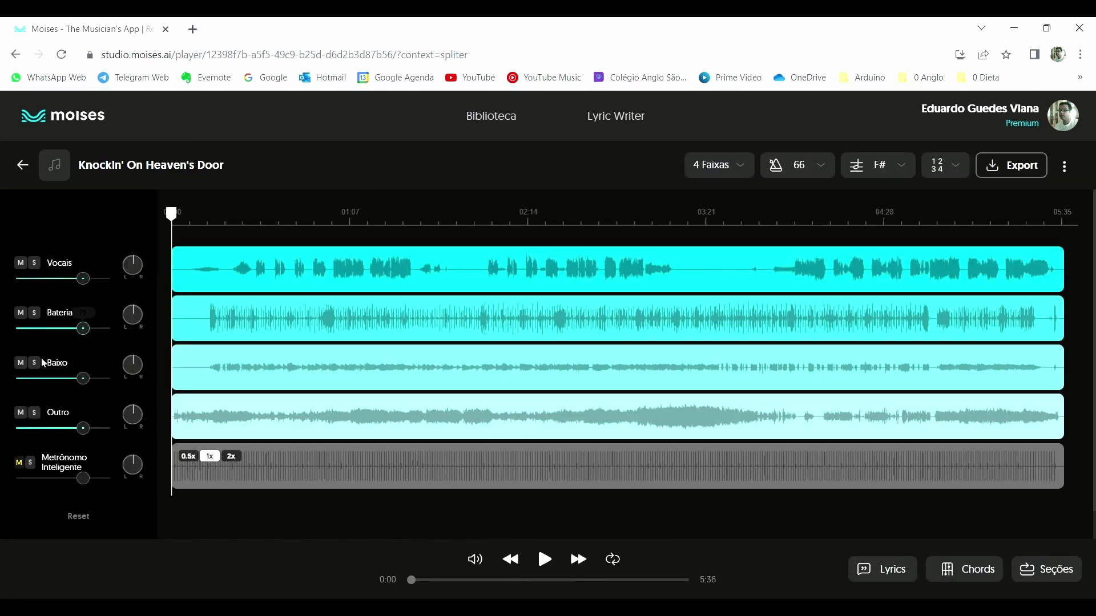
mouse_move(58, 428)
Step: Download the Bateria (drums) stem in WAV format
click(1018, 167)
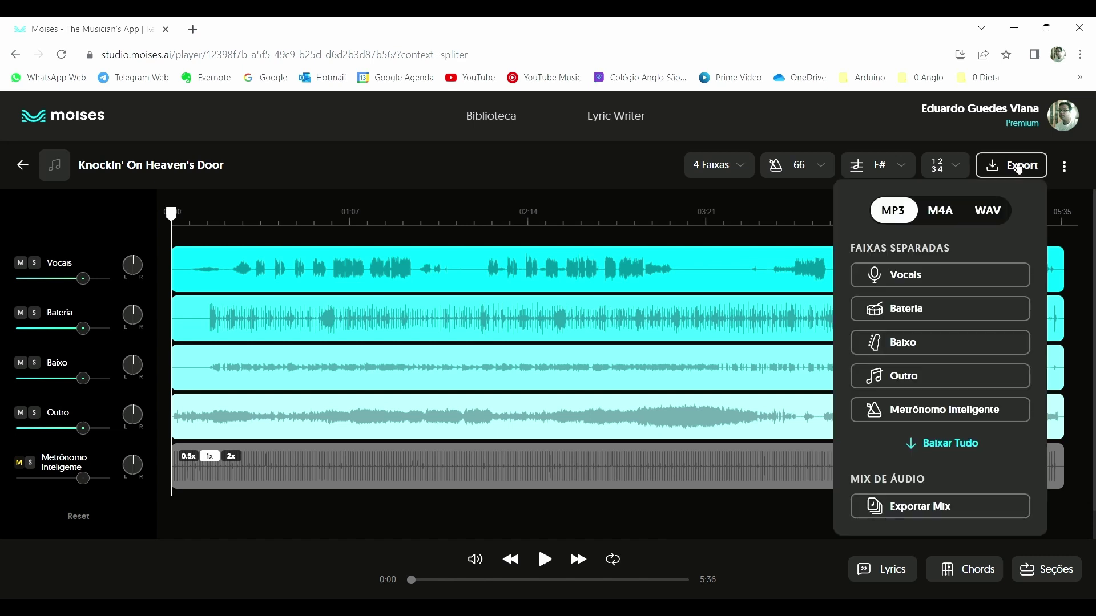
click(996, 209)
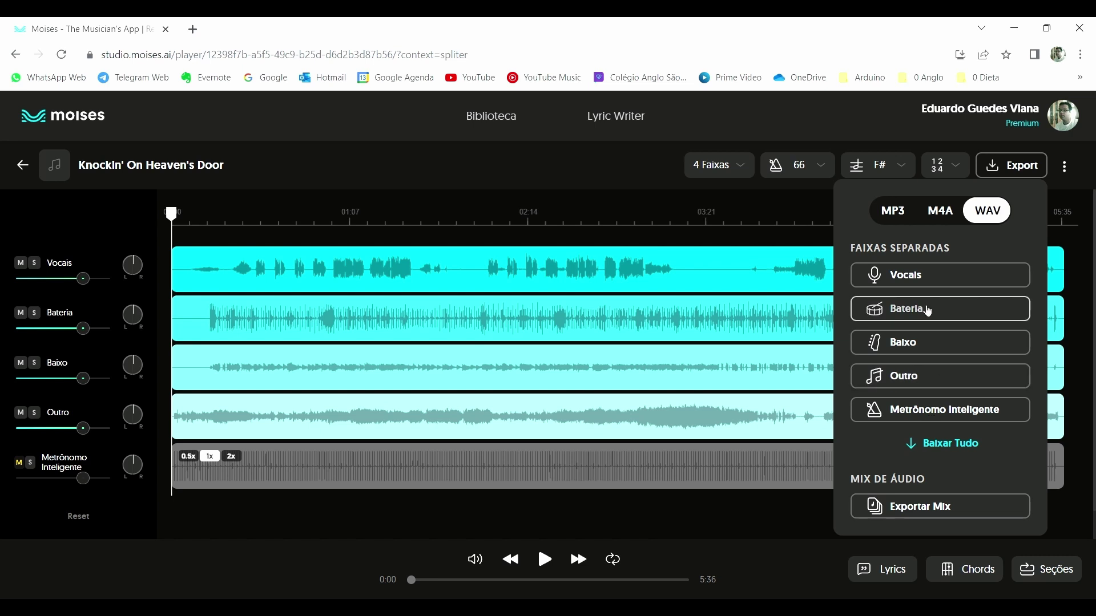
click(926, 308)
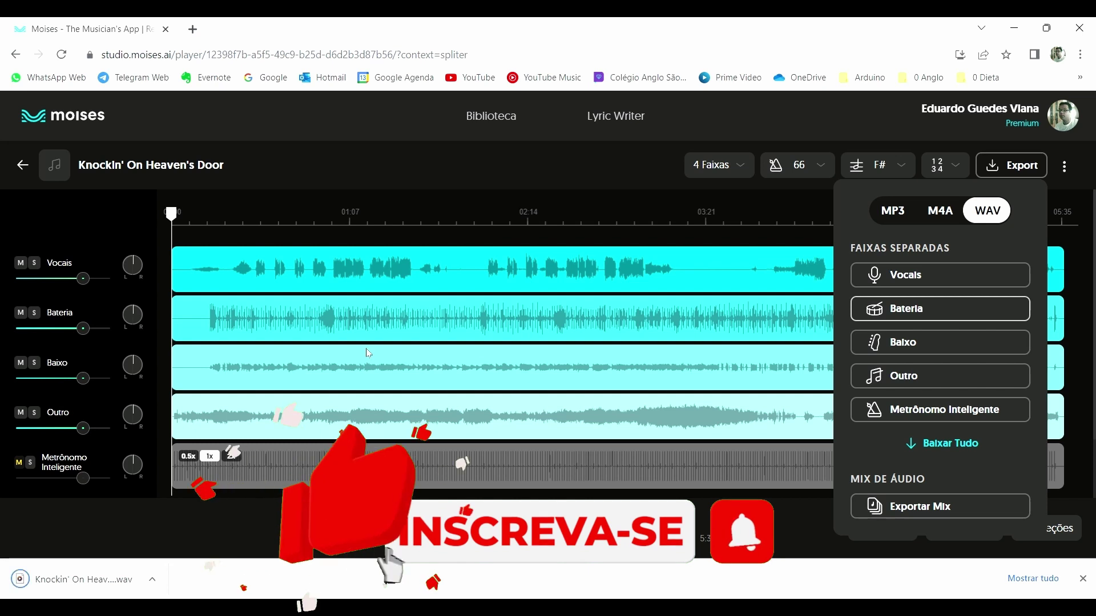
Step: Turn the Bateria track volume fully down and move the playhead to about 1:02
mouse_move(87, 330)
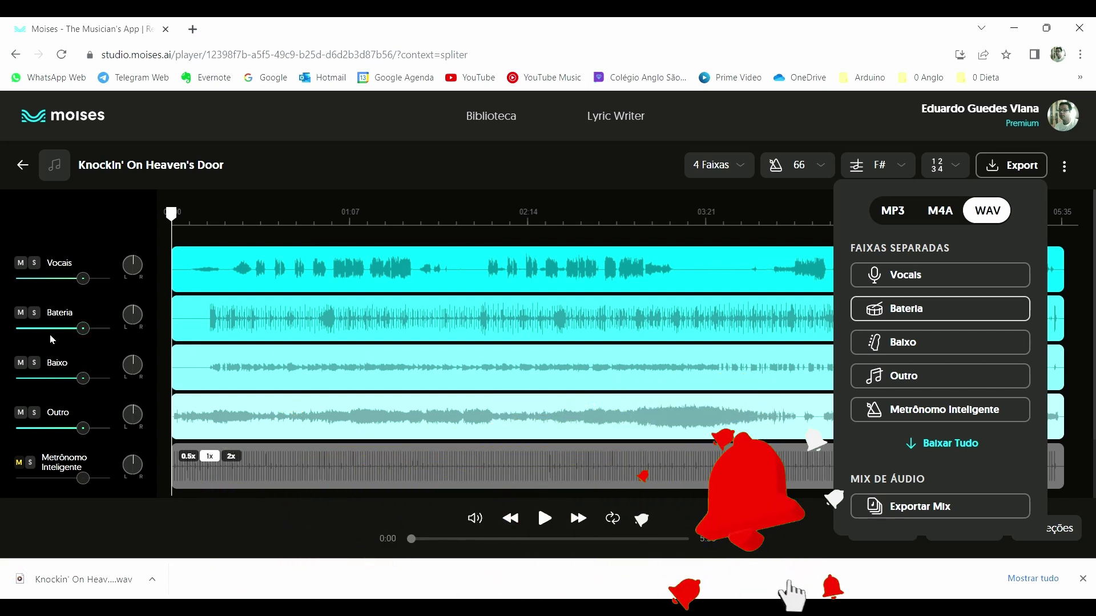
drag(81, 329, 6, 333)
click(342, 217)
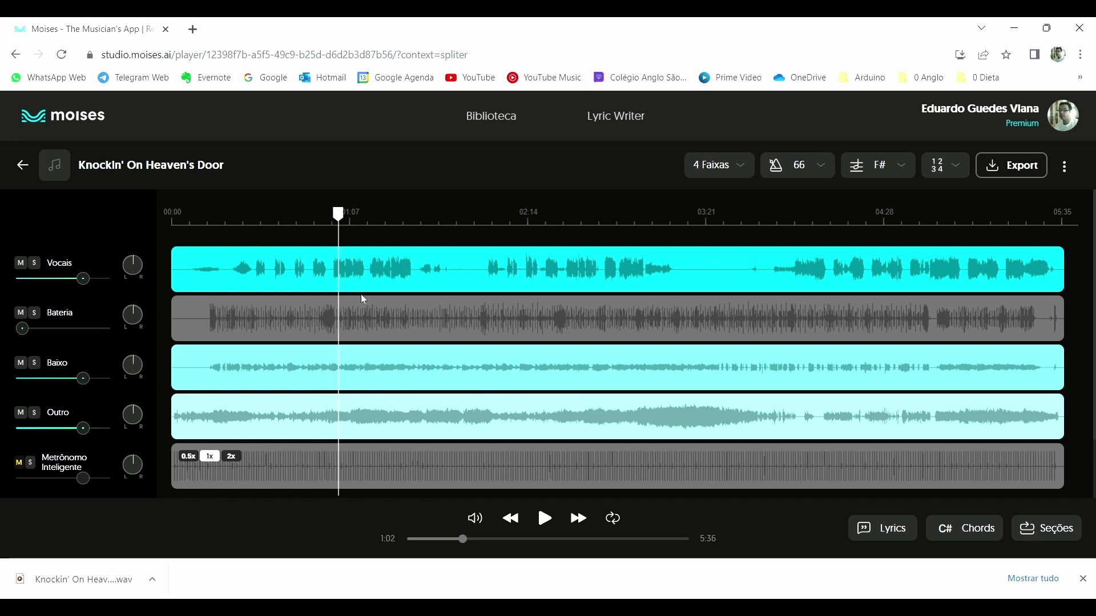
Step: Play from 1:02 and raise the Bateria volume slightly to about 5
click(547, 522)
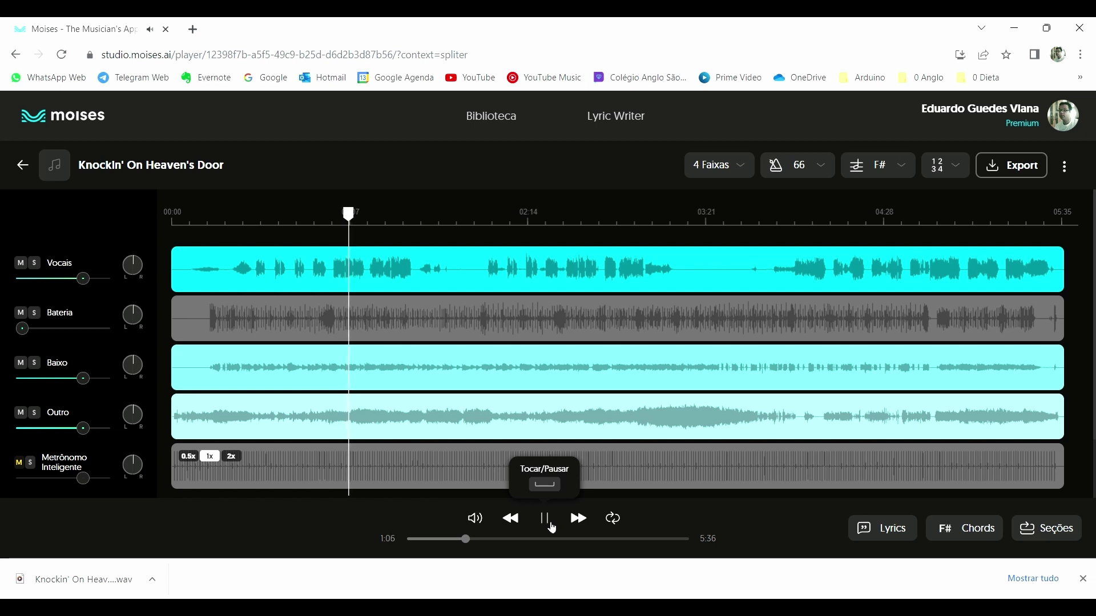
click(552, 527)
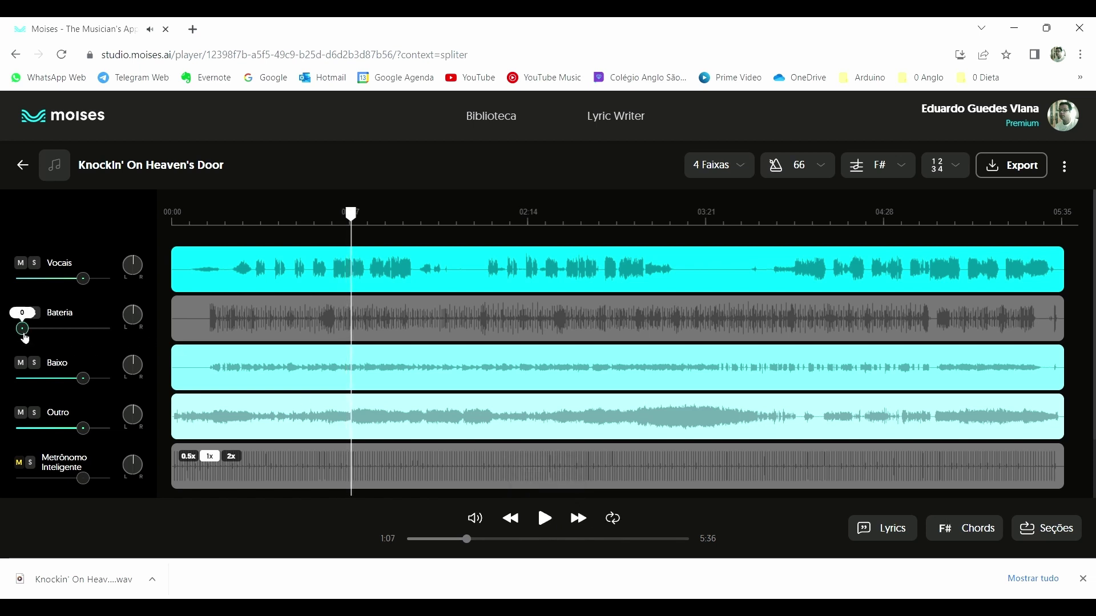
drag(23, 331, 32, 340)
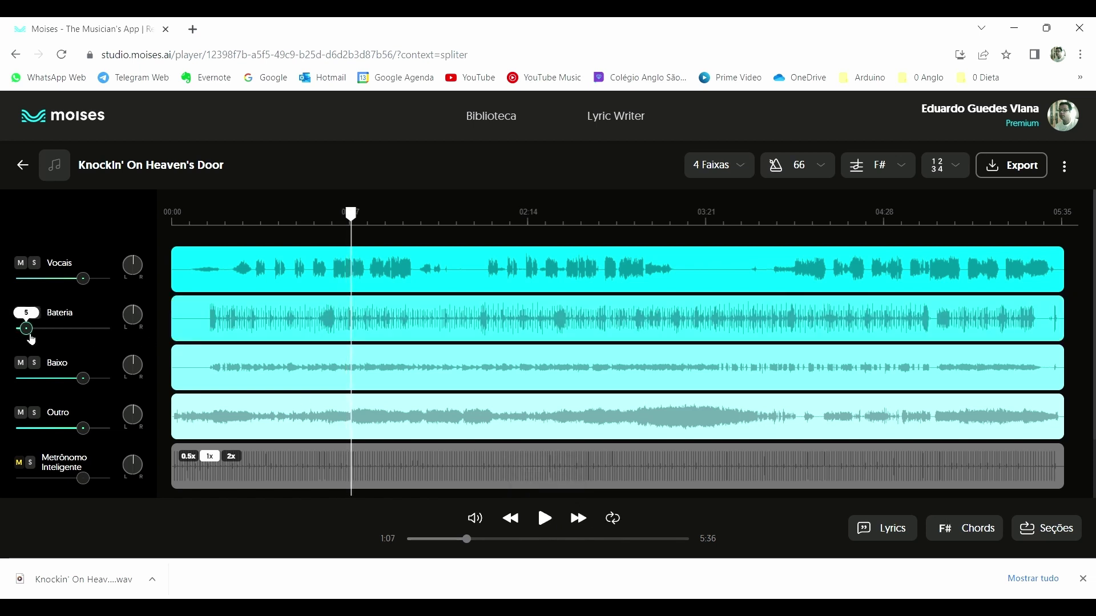
click(578, 518)
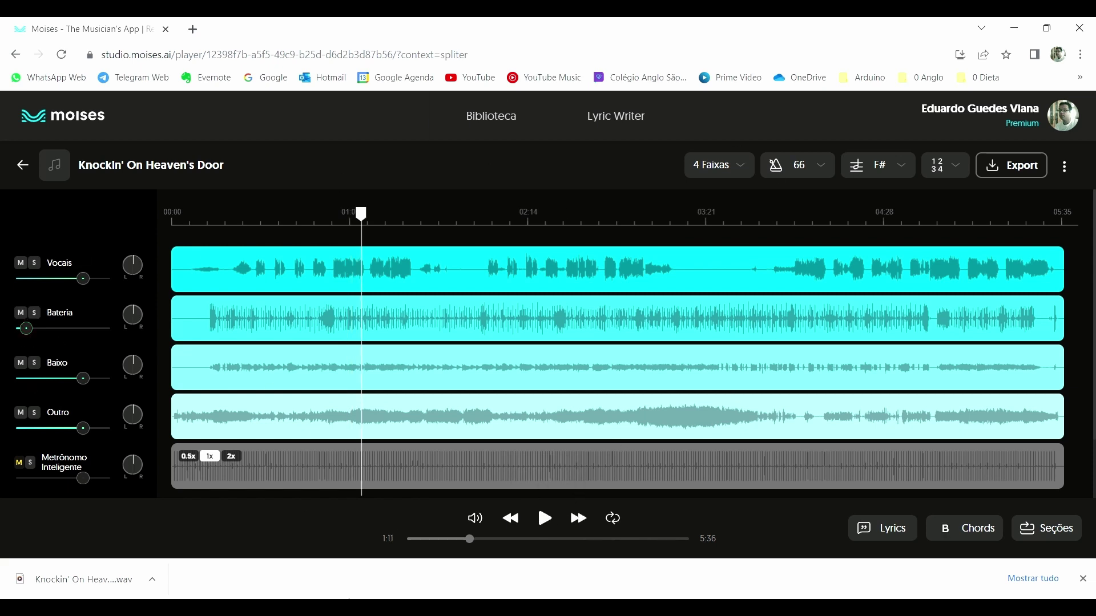
Step: Export the full mix with the quieter drums as WAV
mouse_move(26, 328)
click(1019, 172)
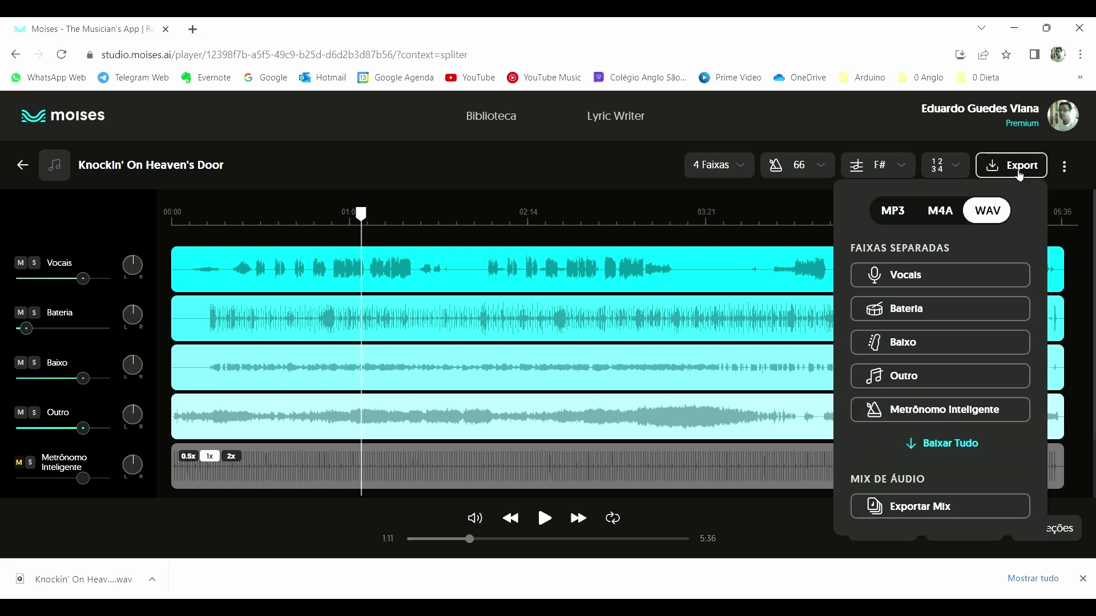
click(922, 514)
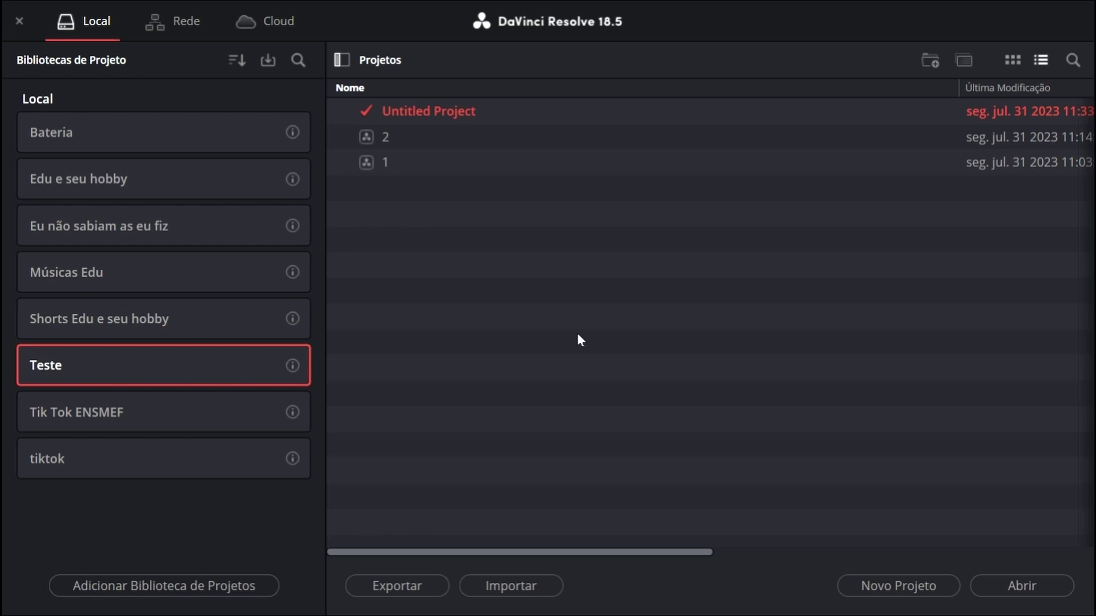
Step: Open a new project from the Project Manager onto the Edit page
click(901, 588)
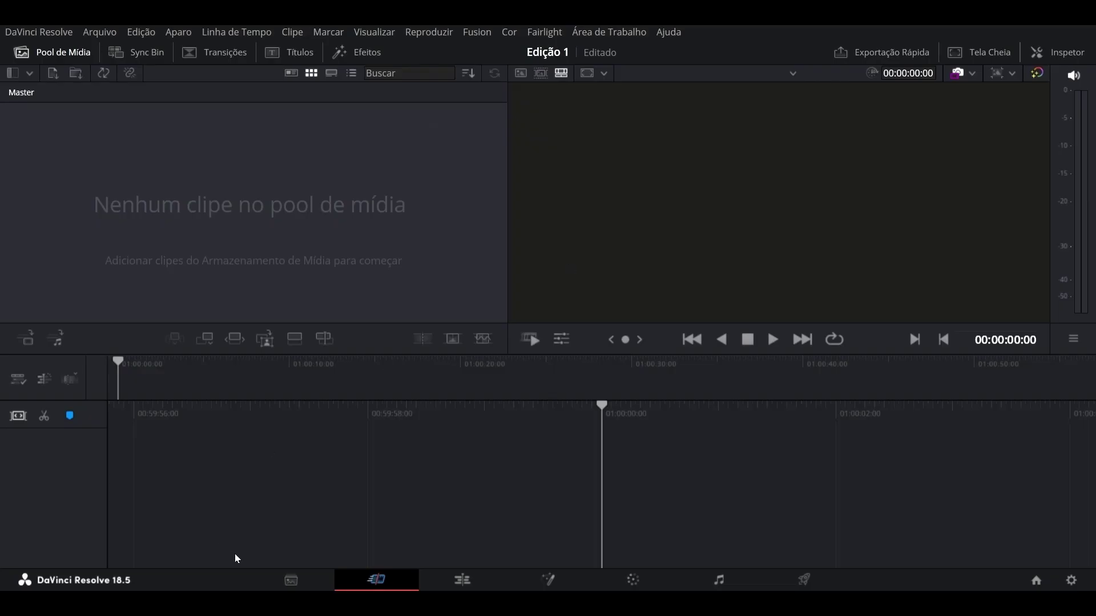
Step: Import the four camera MP4 clips from the 20230730 Davinci Edição Cameras folder into the media pool
click(292, 579)
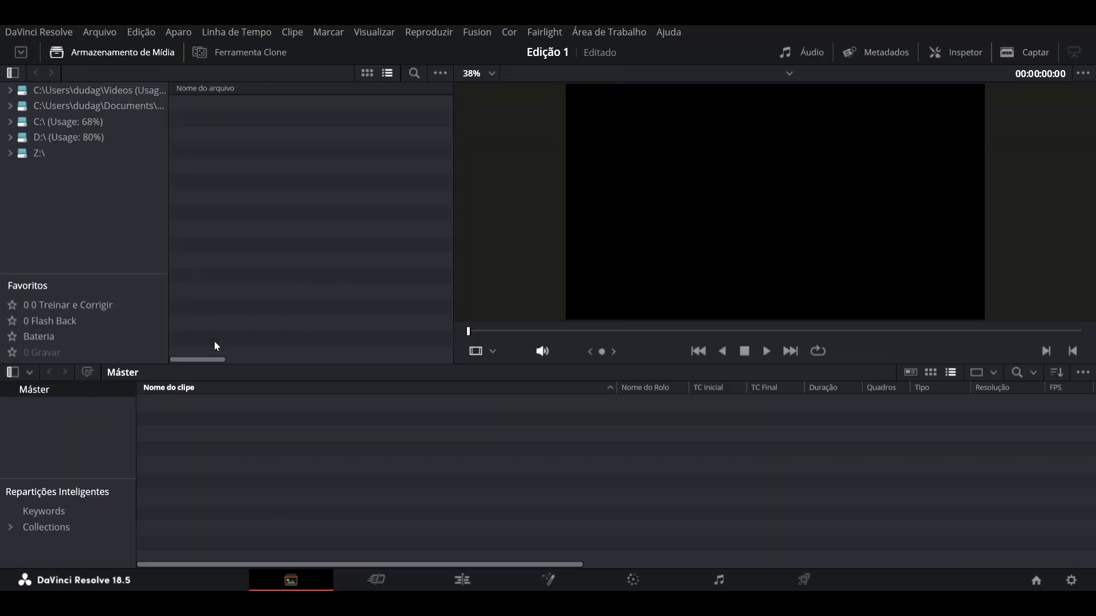
click(129, 106)
scroll(267, 228, down, 2)
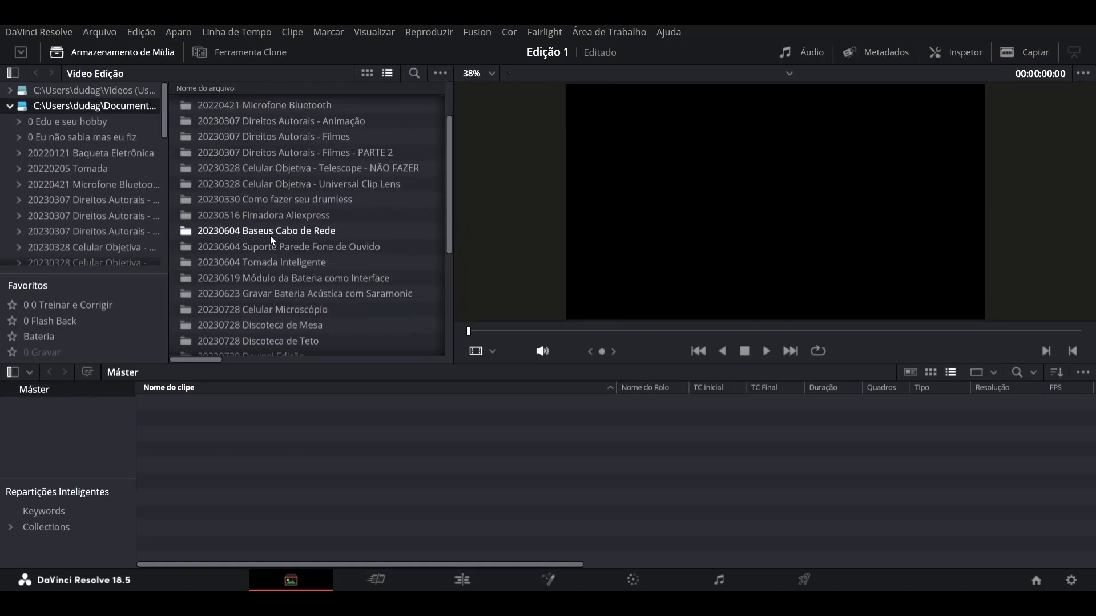
scroll(270, 239, down, 2)
scroll(271, 234, down, 2)
double_click(270, 228)
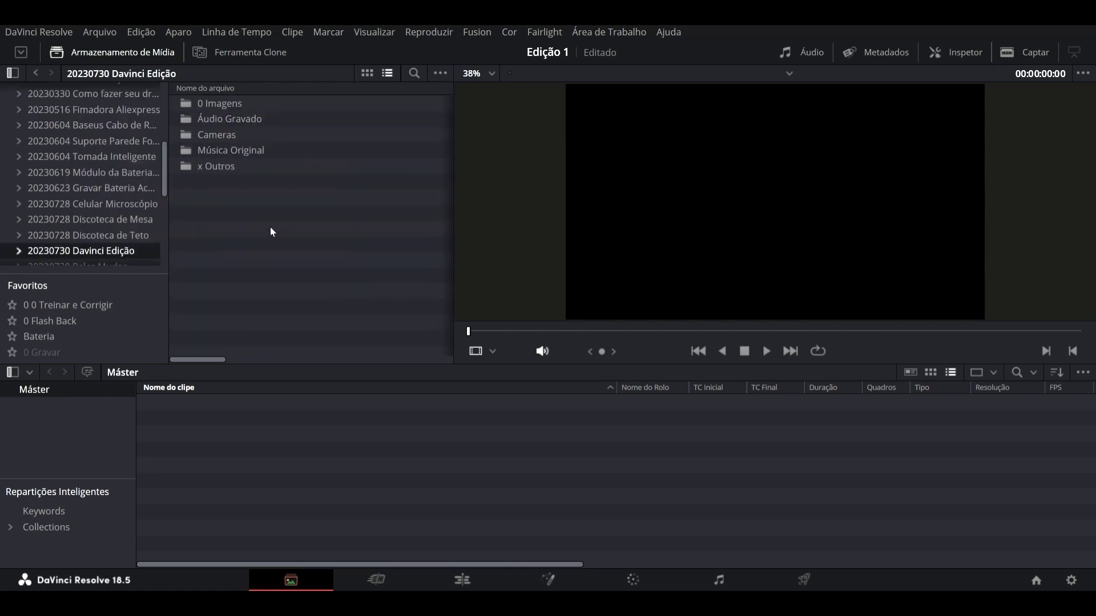
double_click(215, 137)
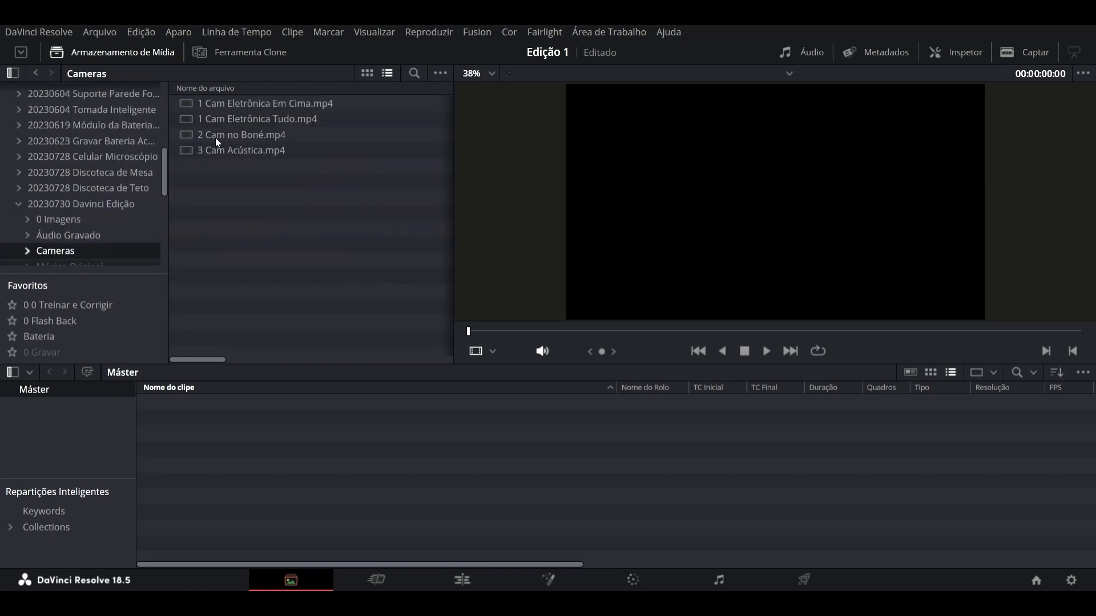
click(250, 105)
shift+click(255, 153)
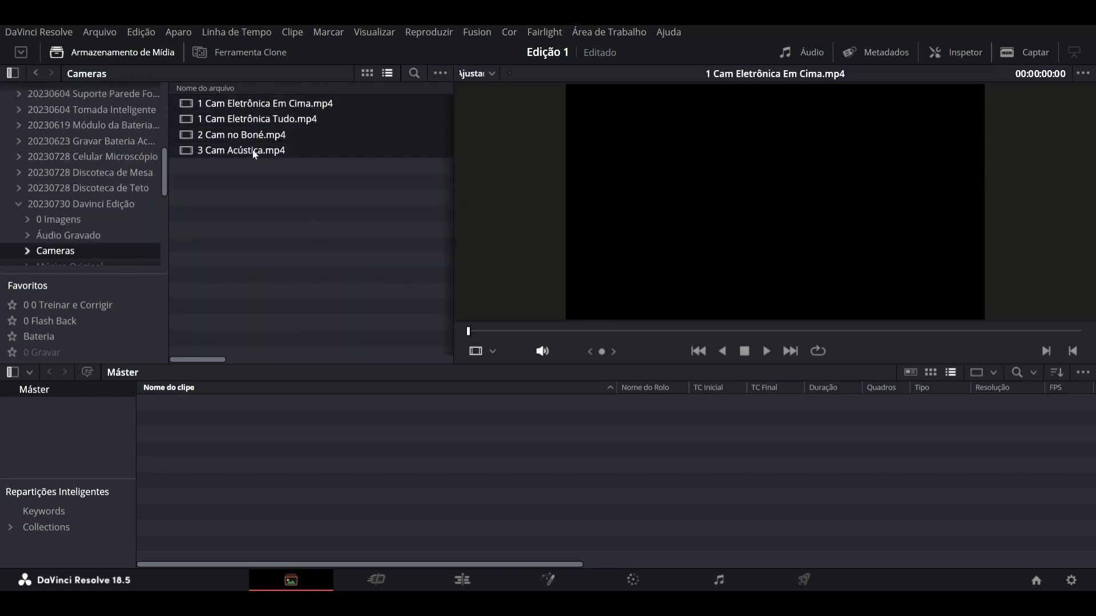
drag(254, 154, 290, 517)
click(335, 255)
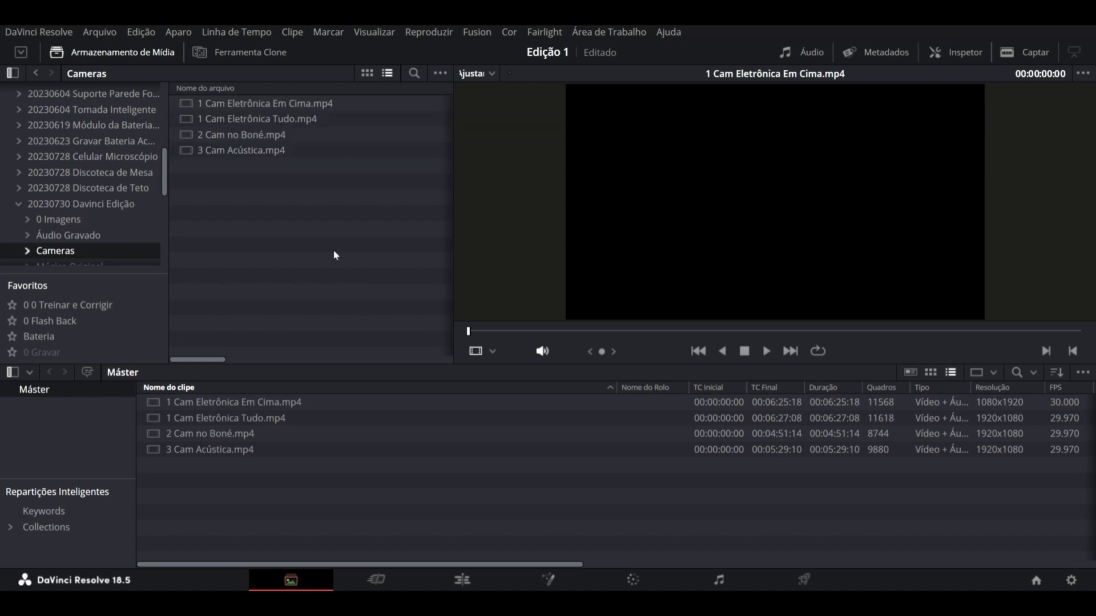
Step: Add Áudio Bateria do Computador.wav and the SEM BATERIA and SÓ BATERIA Música Original WAVs
click(87, 239)
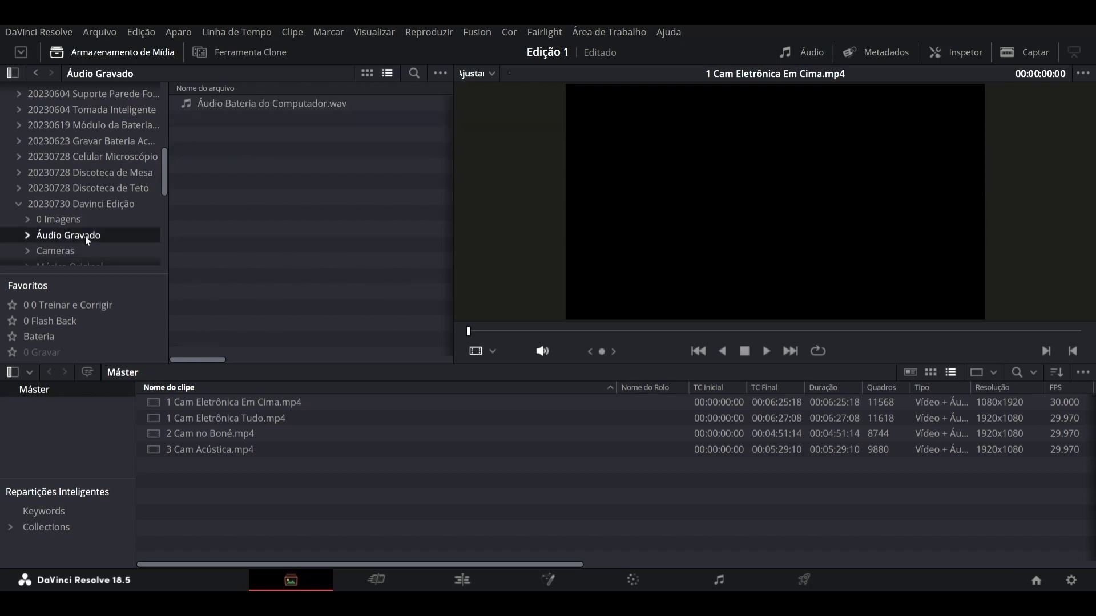
click(274, 103)
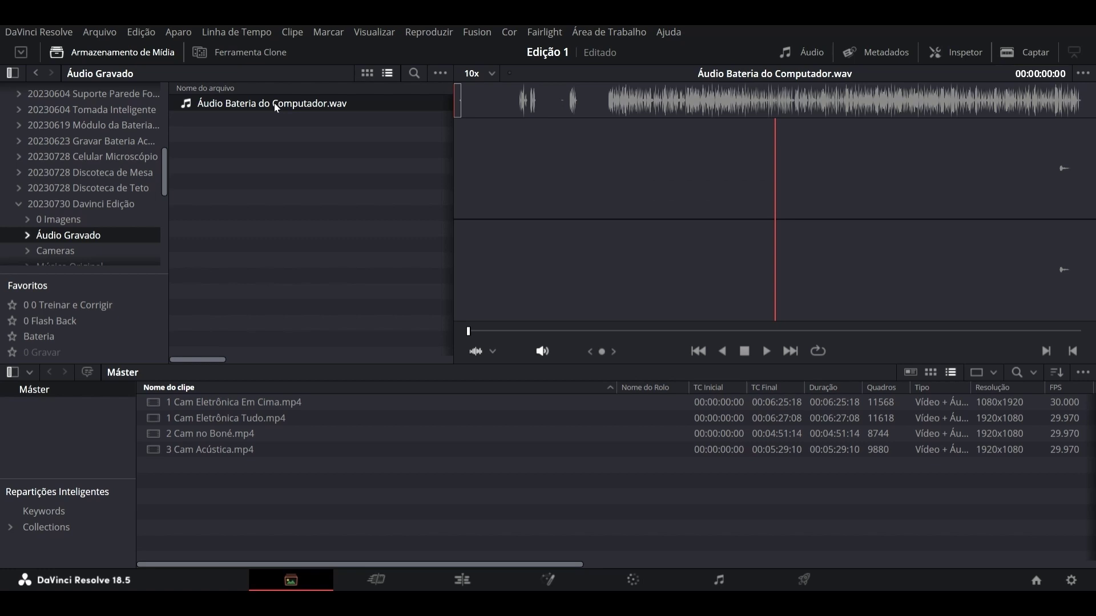
drag(273, 102, 272, 501)
key(Down)
key(Down)
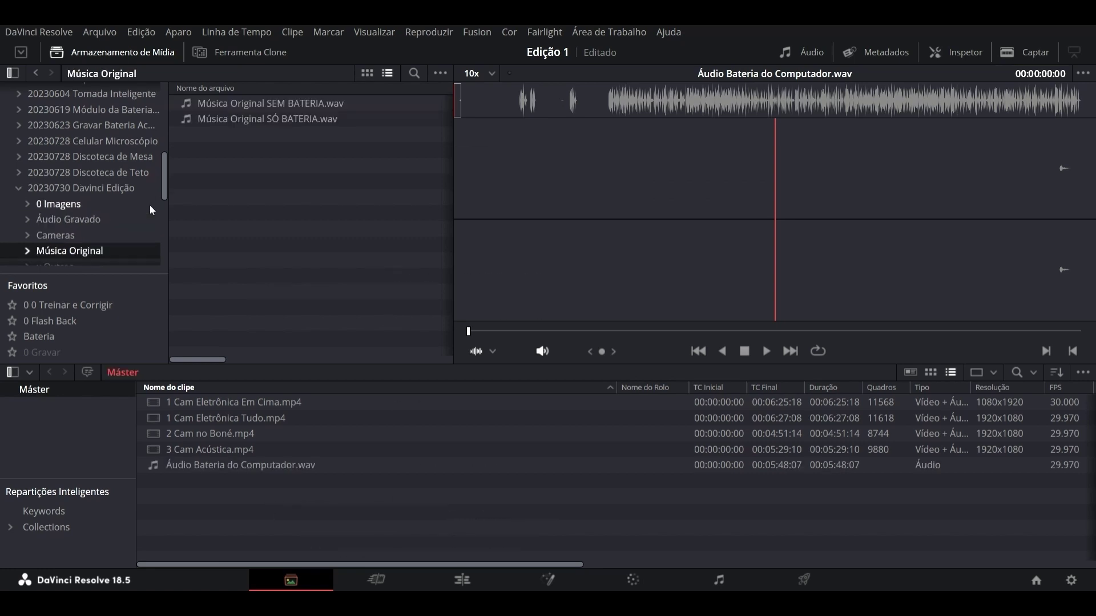
click(236, 105)
shift+click(237, 120)
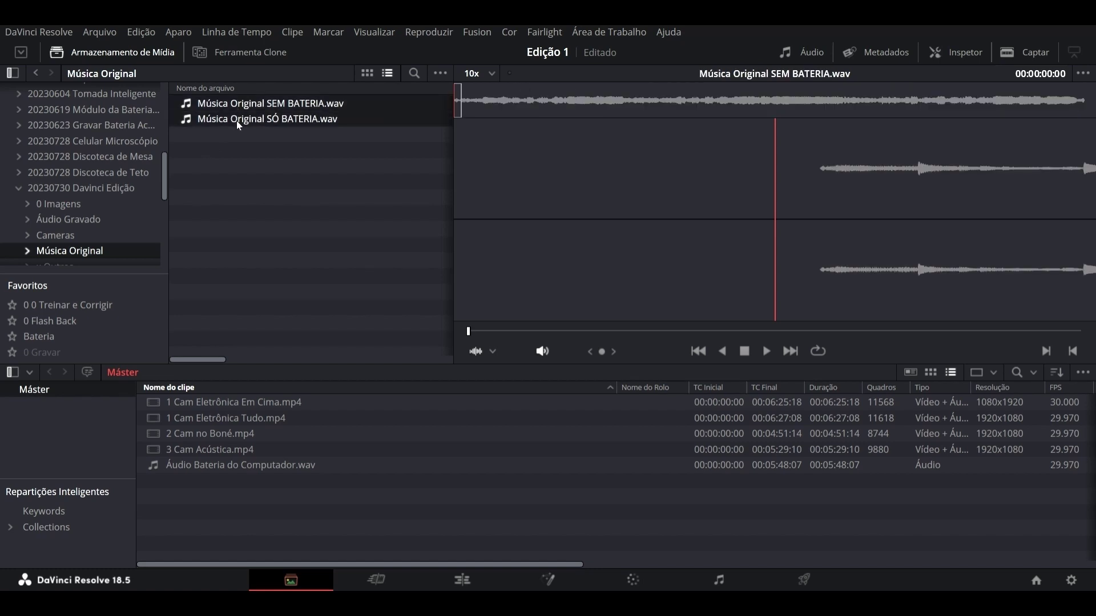
drag(236, 121, 303, 517)
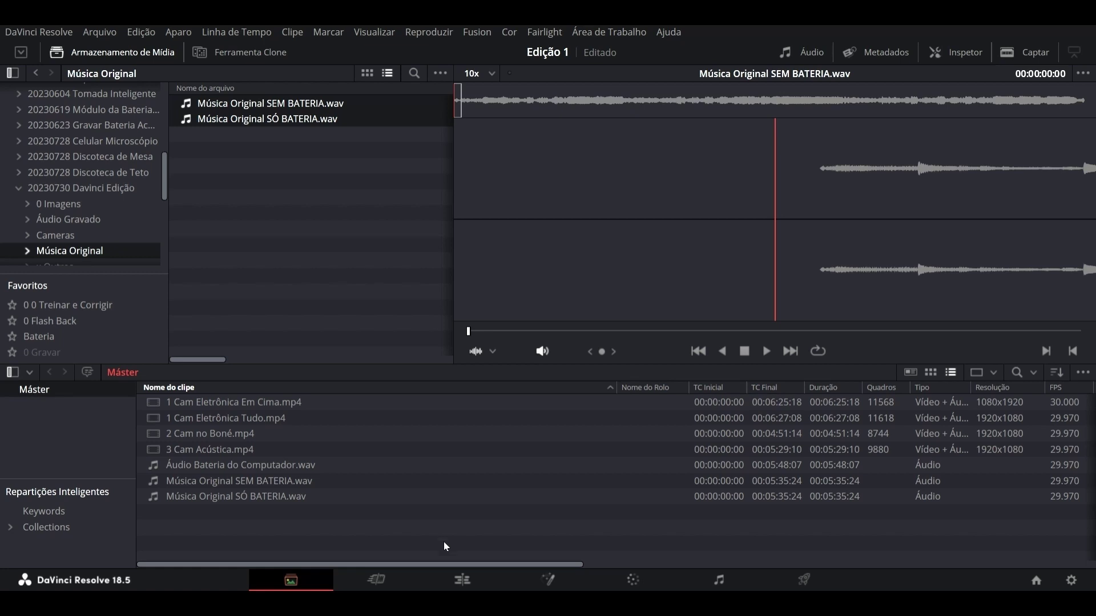
click(466, 585)
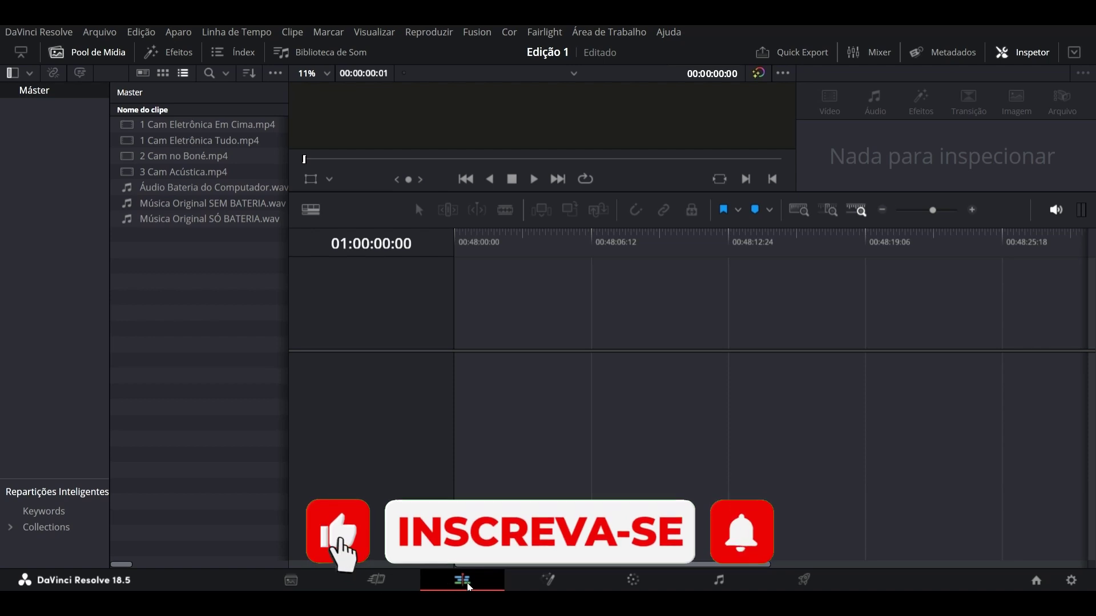
Step: Place 1 Cam Eletrônica Tudo.mp4 on Vídeo 1 and A1 of Timeline 1, shifted earlier
click(217, 142)
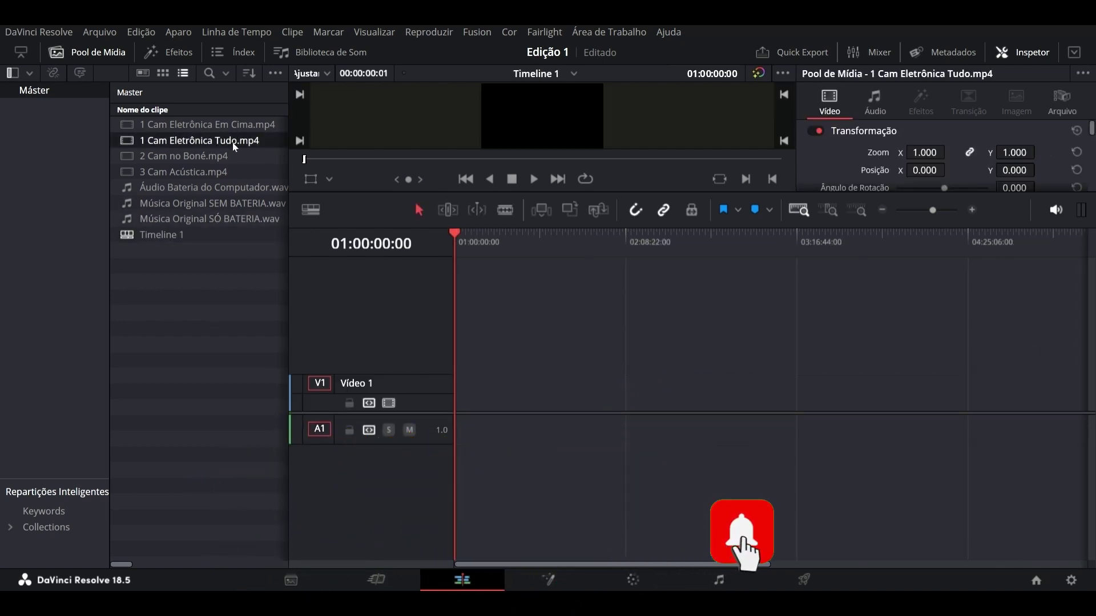
mouse_move(217, 143)
mouse_down()
mouse_move(574, 396)
mouse_move(467, 407)
mouse_move(675, 395)
mouse_up()
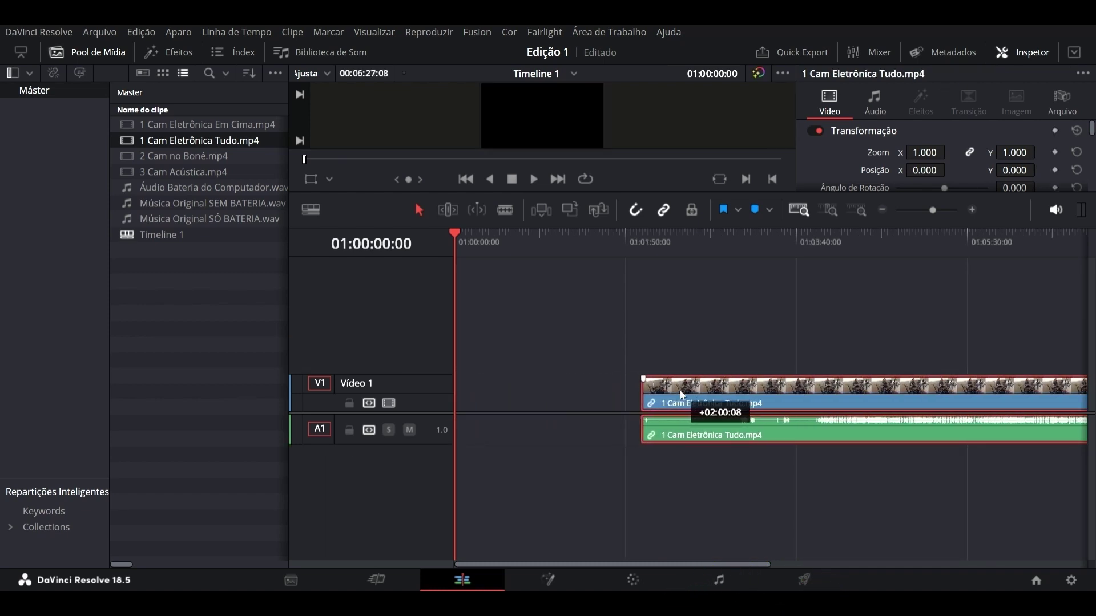
click(638, 323)
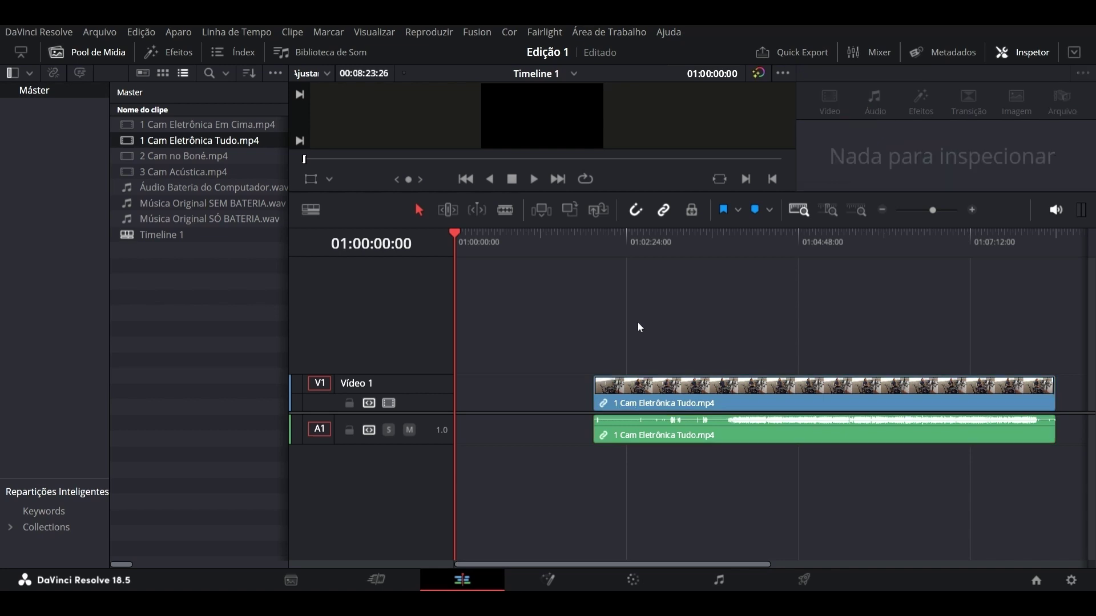
click(625, 394)
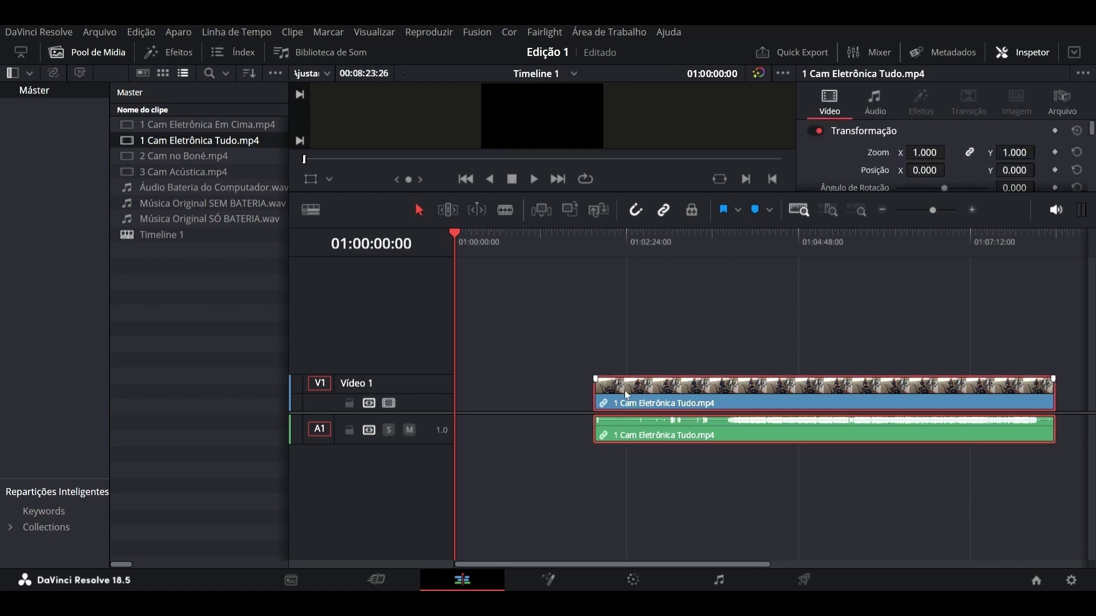
drag(644, 439, 612, 407)
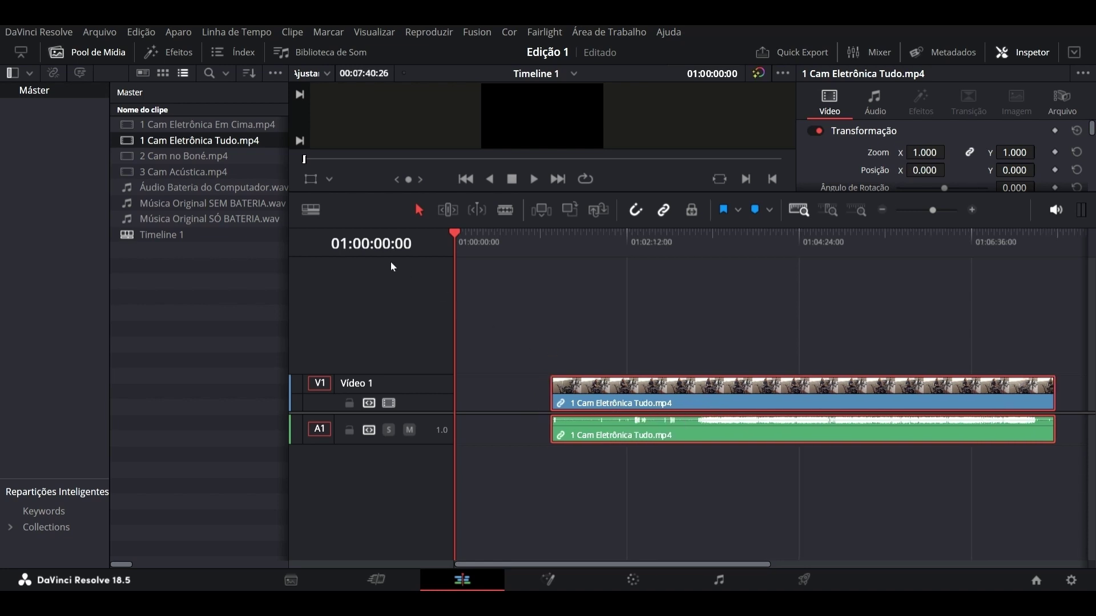
click(463, 291)
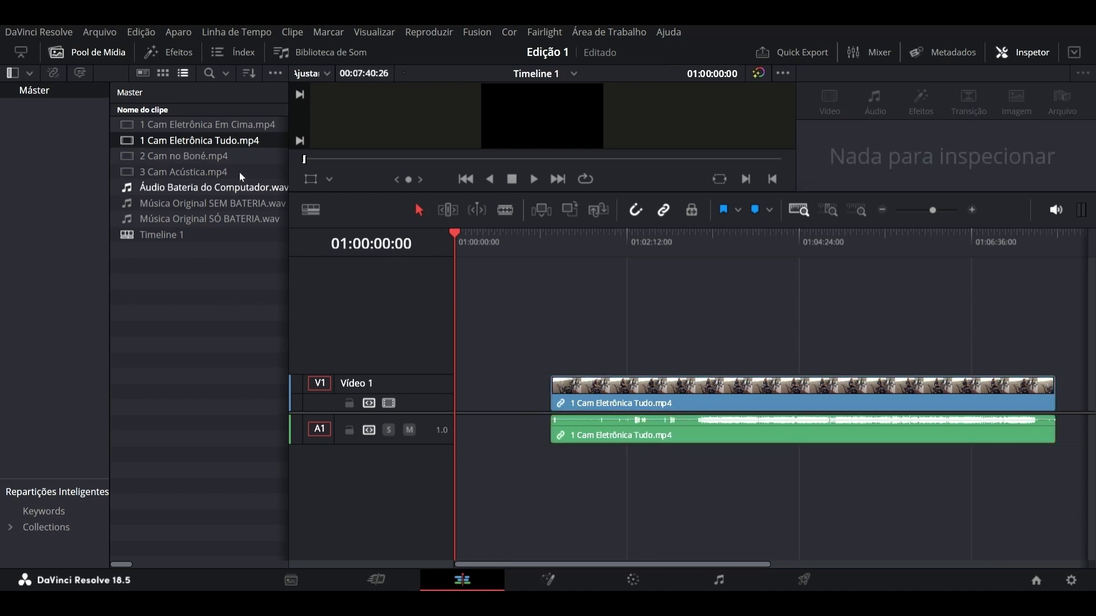
Step: Add 2 Cam no Boné.mp4 on Vídeo 2 and A2, syncing it with the first camera clip
mouse_move(220, 152)
mouse_down()
mouse_move(665, 338)
mouse_move(634, 340)
mouse_up()
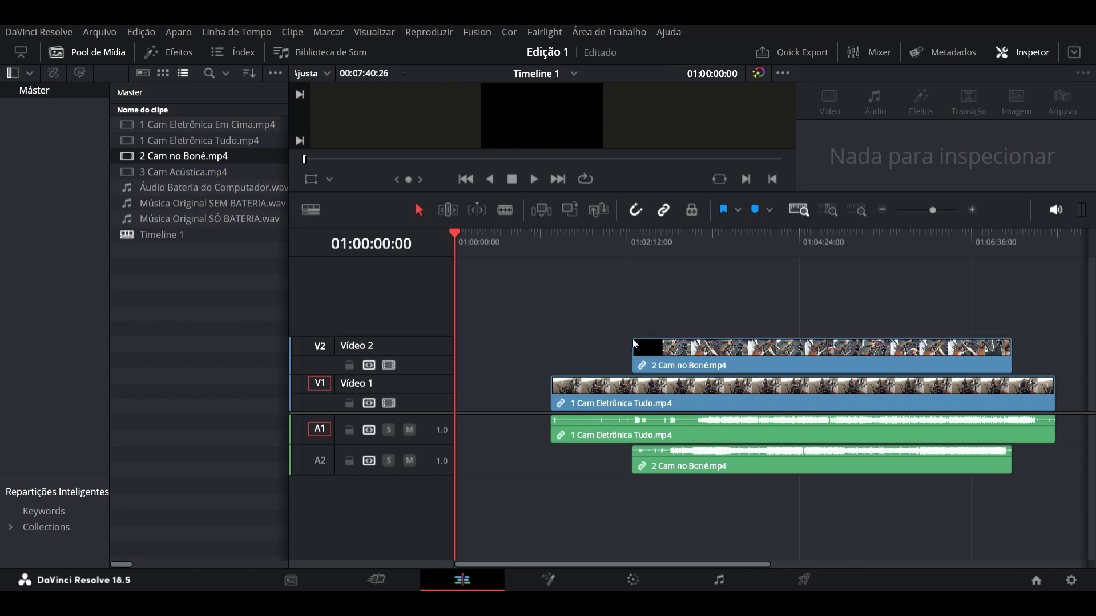
click(655, 430)
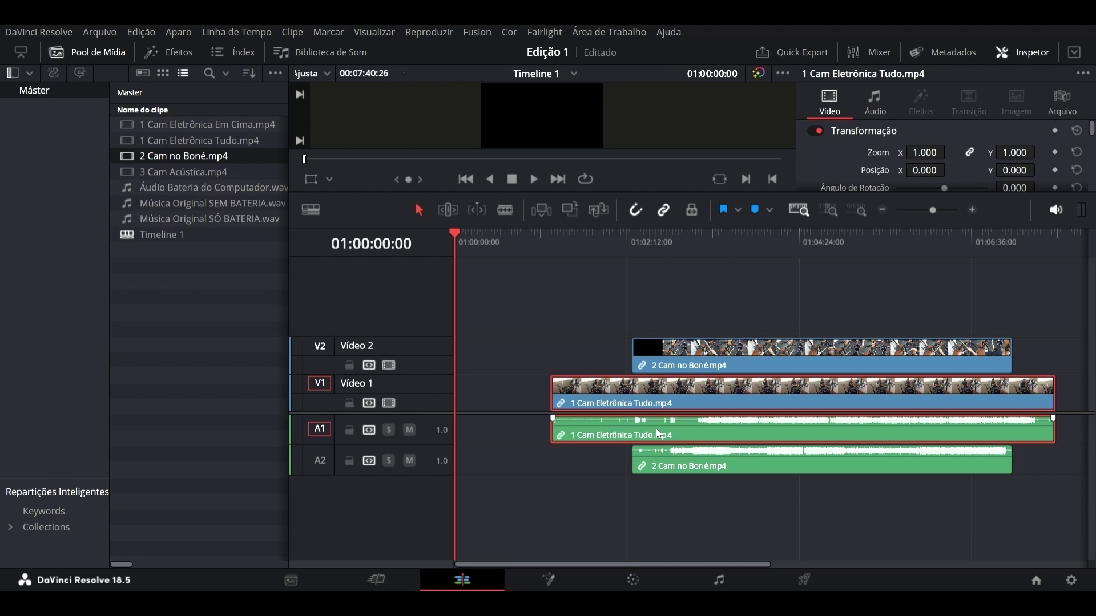
ctrl+click(708, 460)
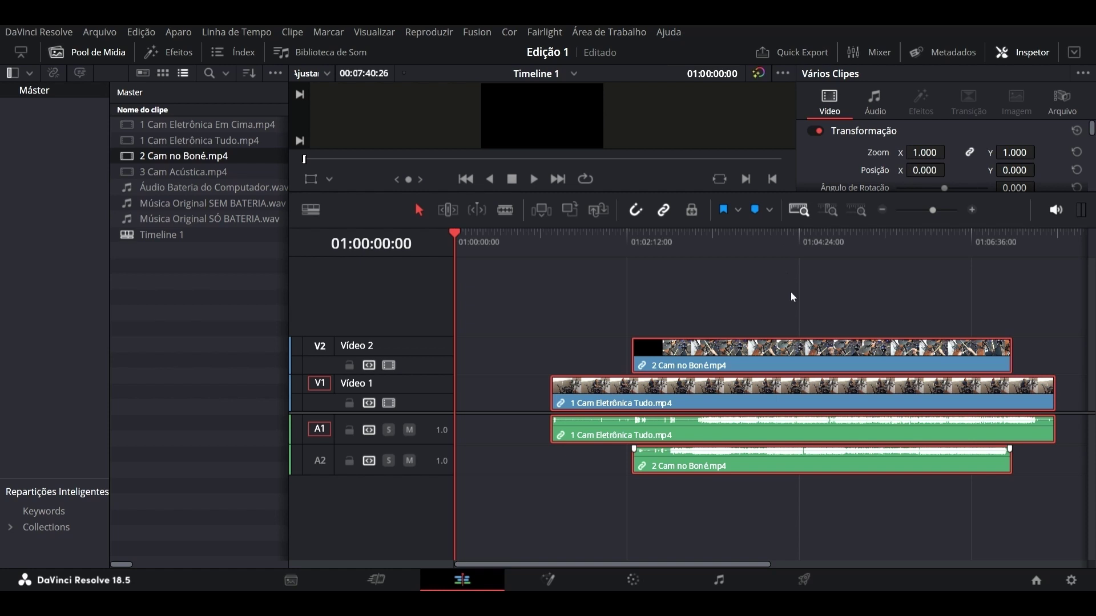
click(672, 301)
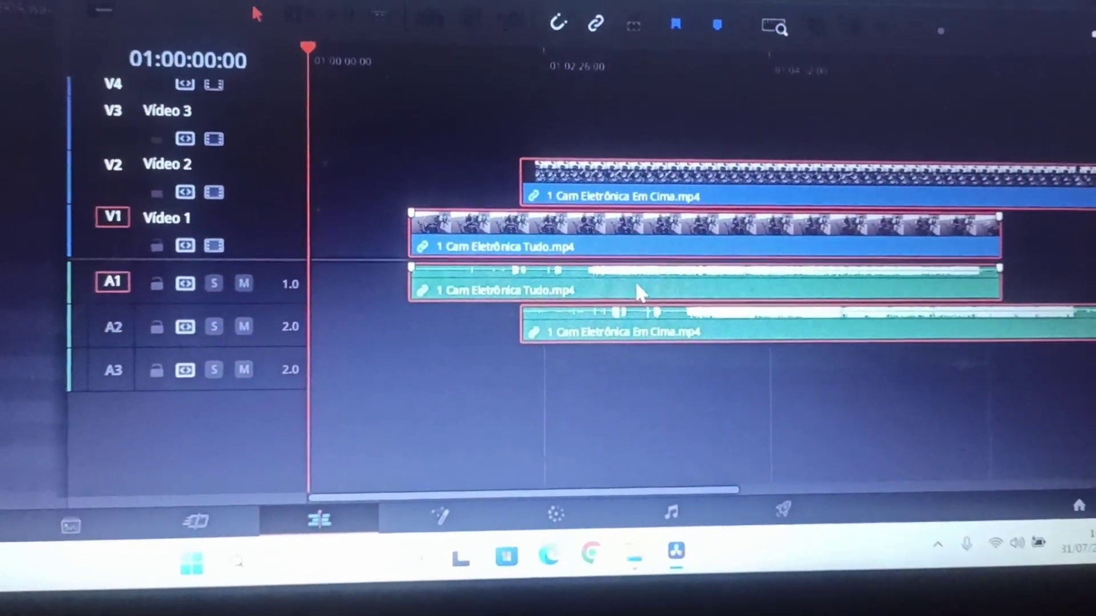
right_click(637, 281)
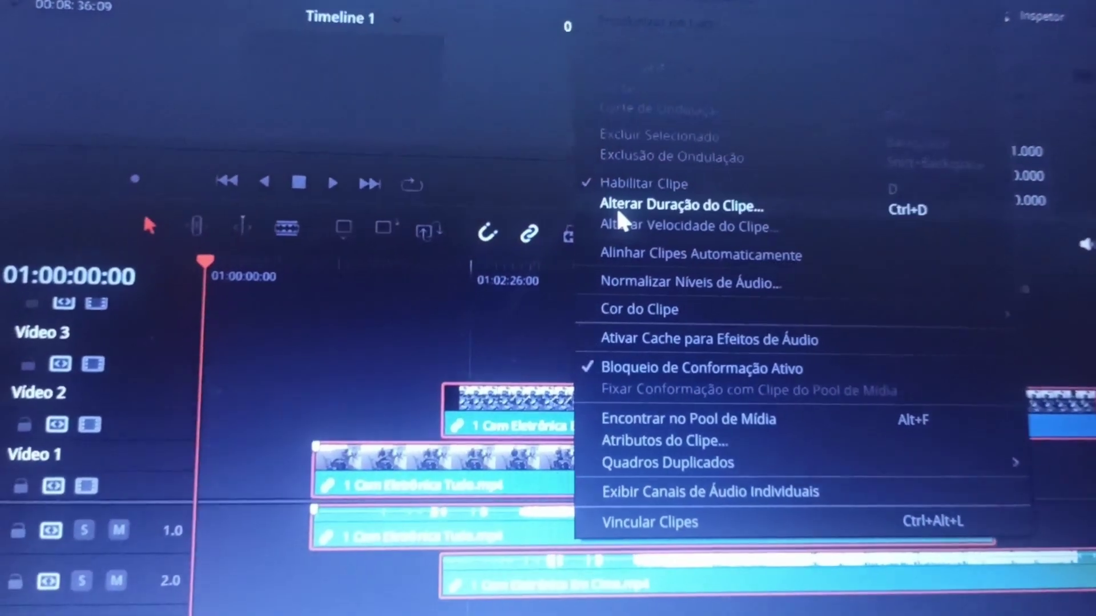
mouse_move(656, 276)
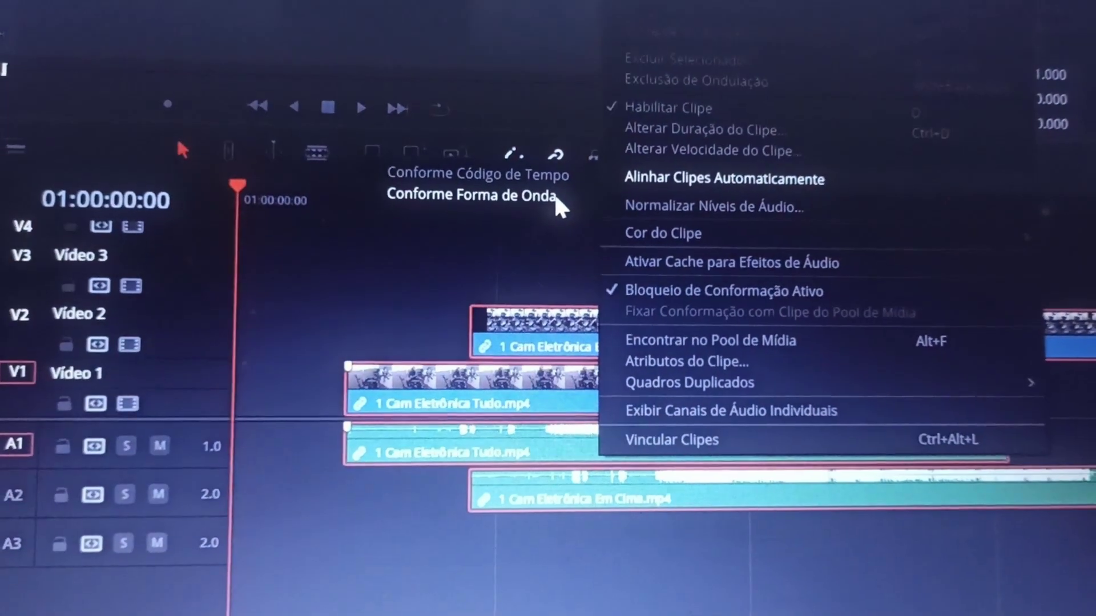
click(593, 275)
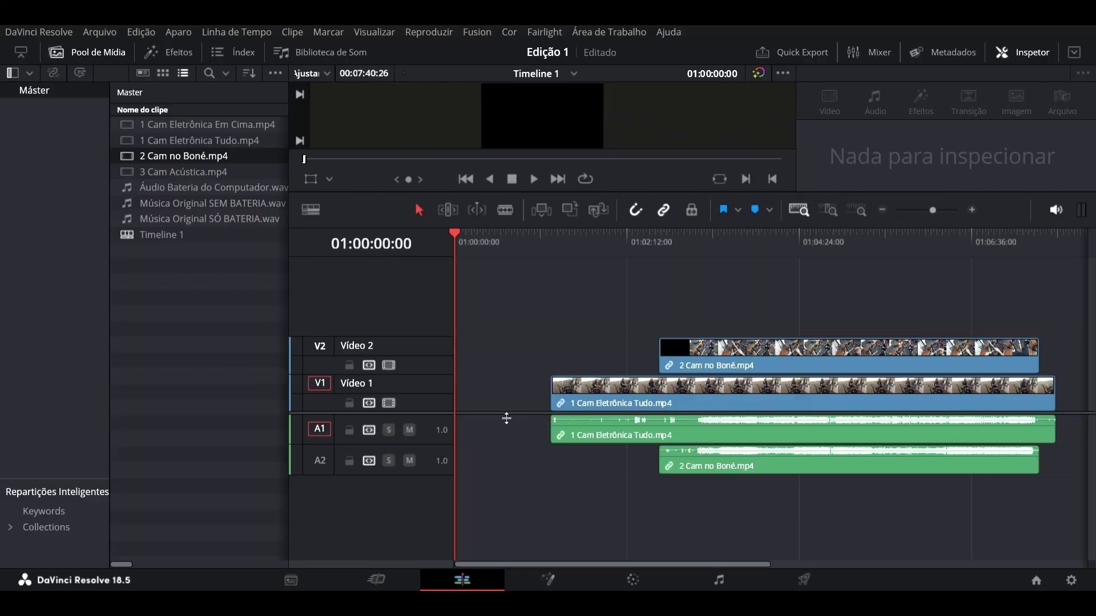
Step: Place 3 Cam Acústica.mp4 on V3/A3, starting just before the Boné clip
drag(506, 418, 491, 374)
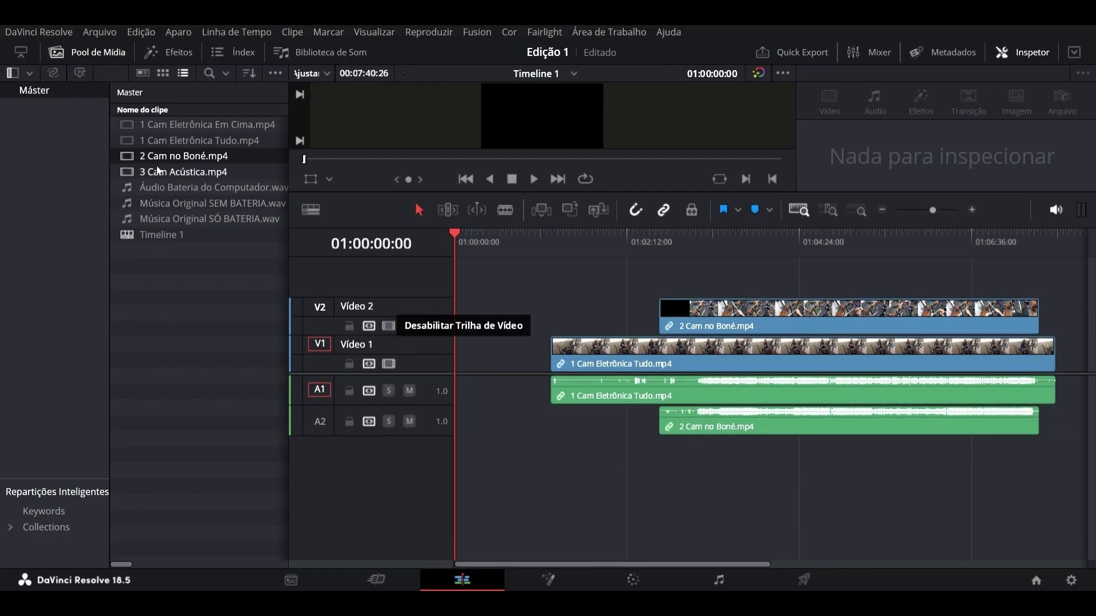
mouse_move(174, 176)
mouse_down()
mouse_move(675, 286)
mouse_move(627, 284)
mouse_up()
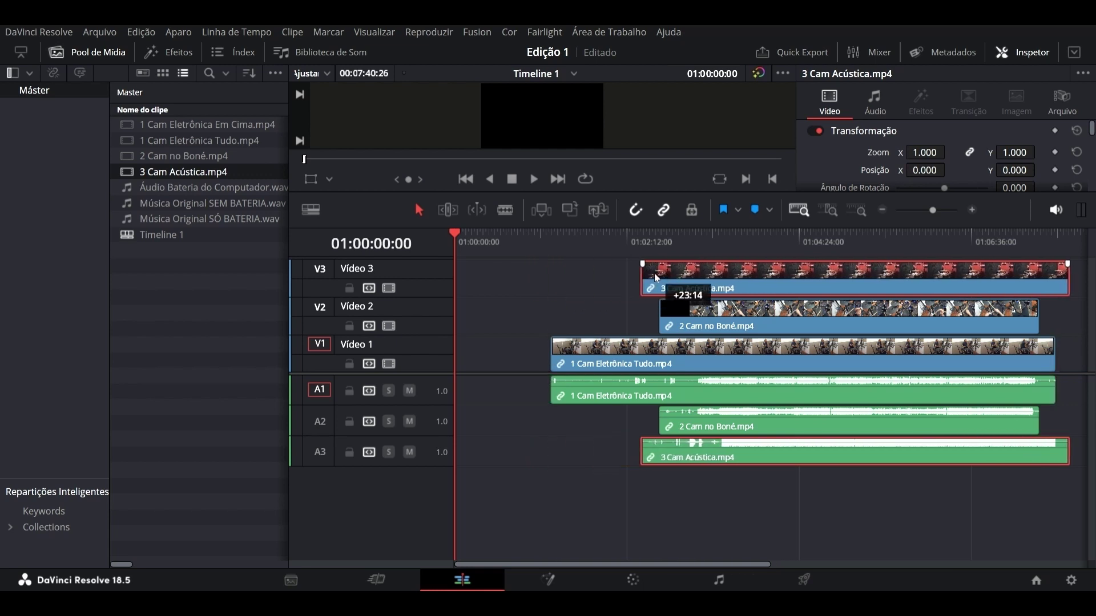
drag(628, 283, 658, 284)
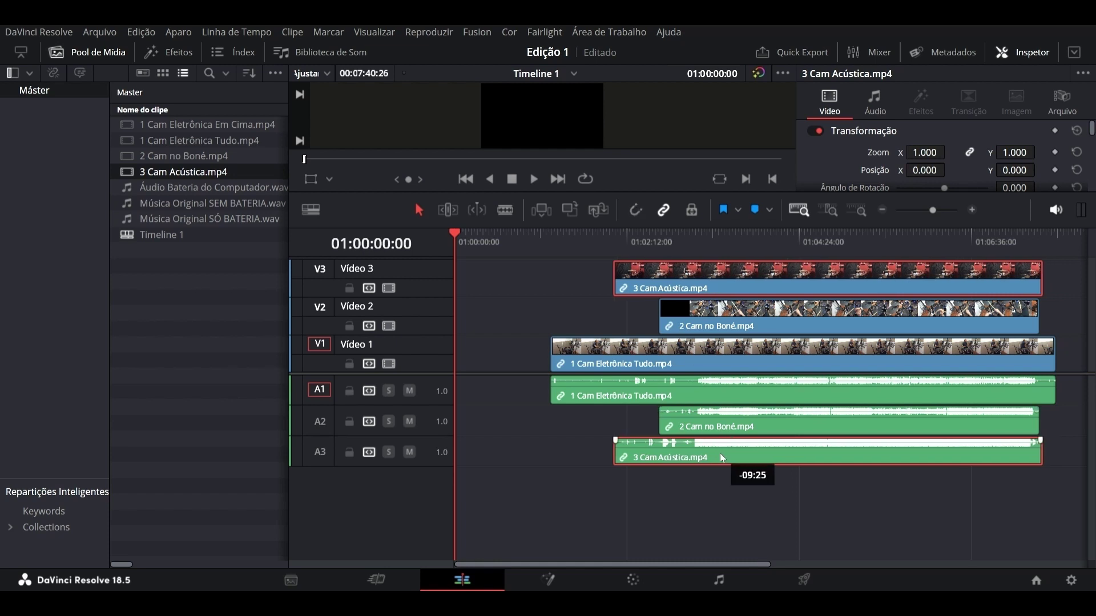
drag(733, 453, 725, 457)
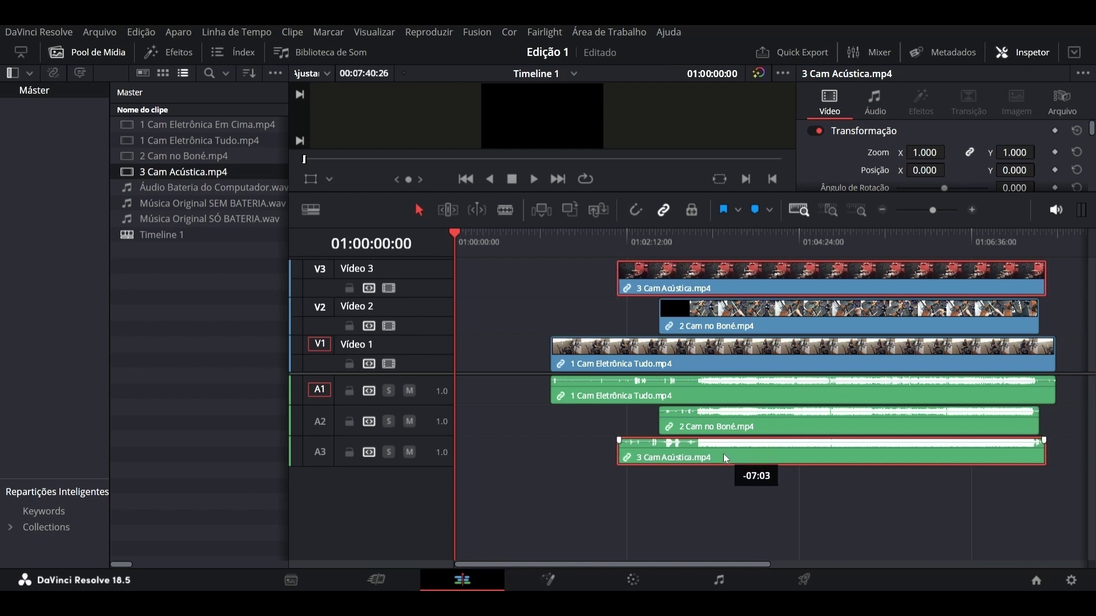
drag(725, 458, 725, 458)
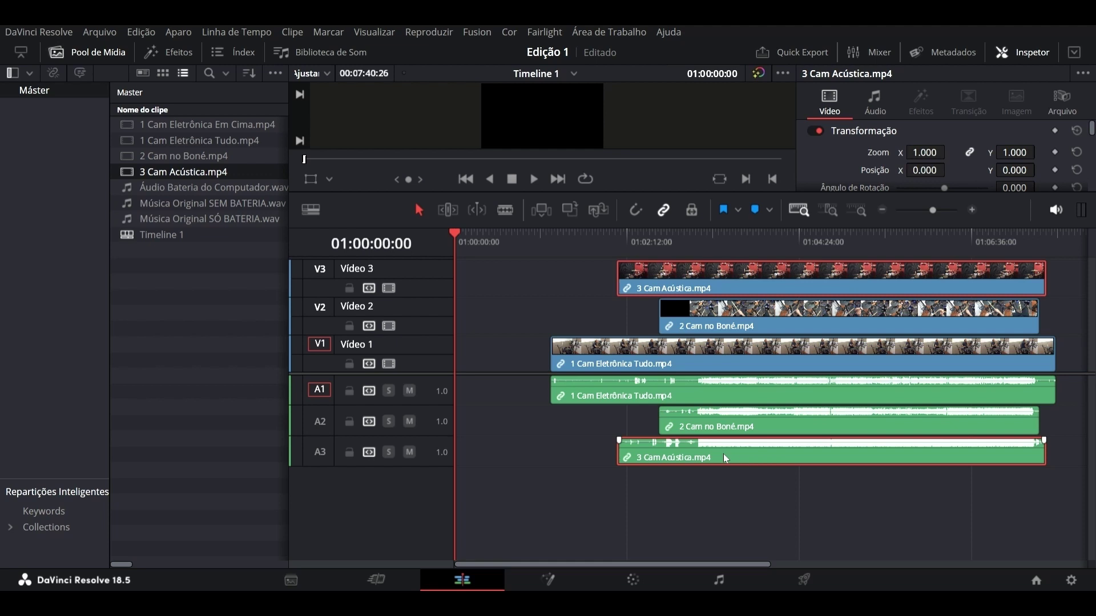
click(696, 234)
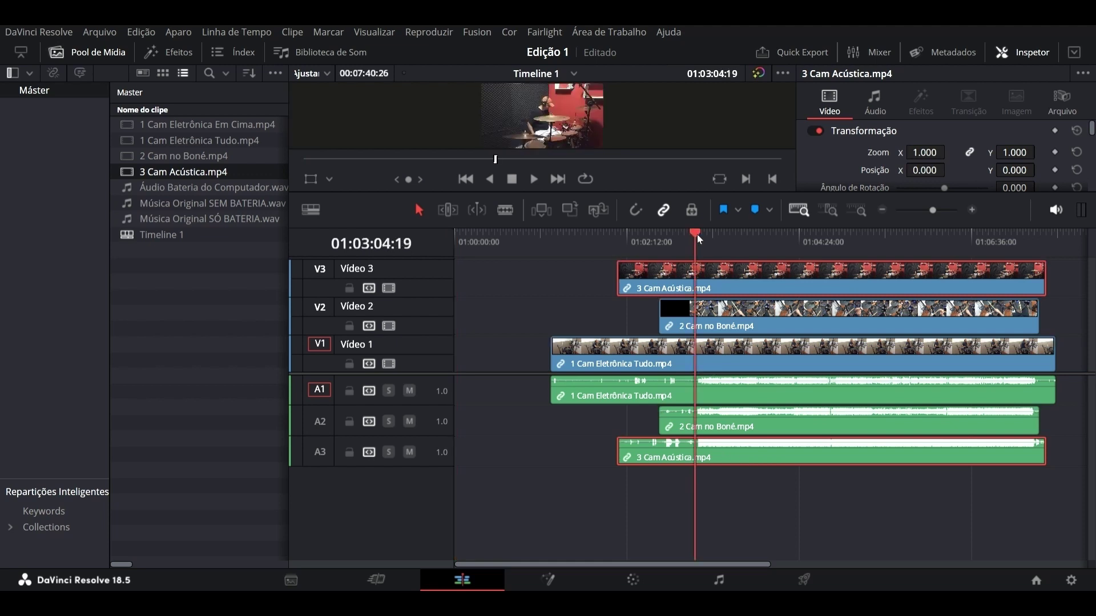
Step: Zoom in, enlarge Áudio 3, and nudge the 3 Cam Acústica audio into sync
click(699, 235)
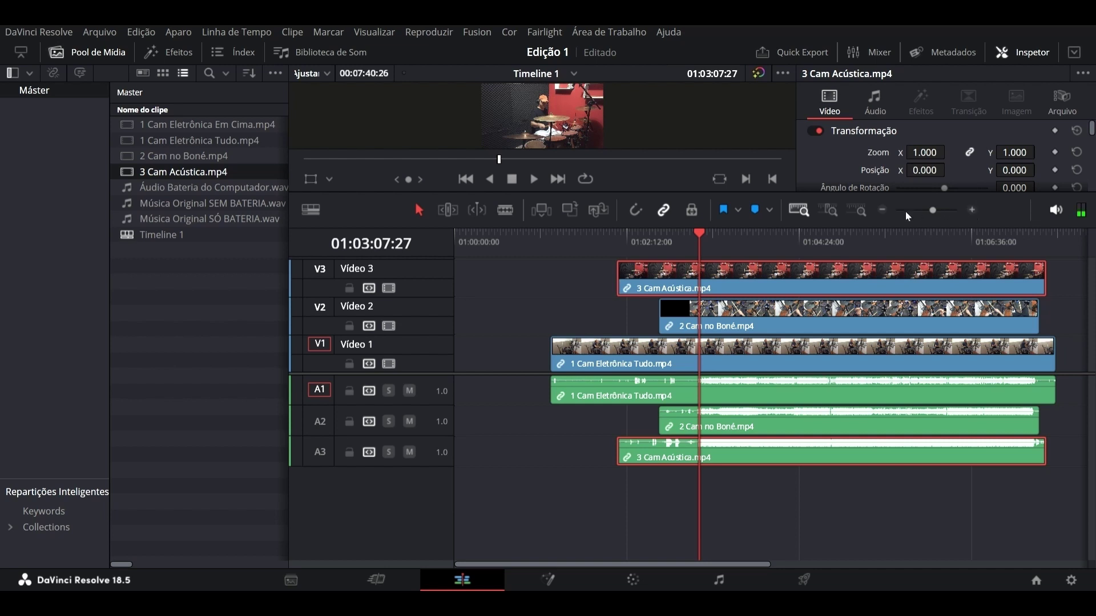
click(972, 210)
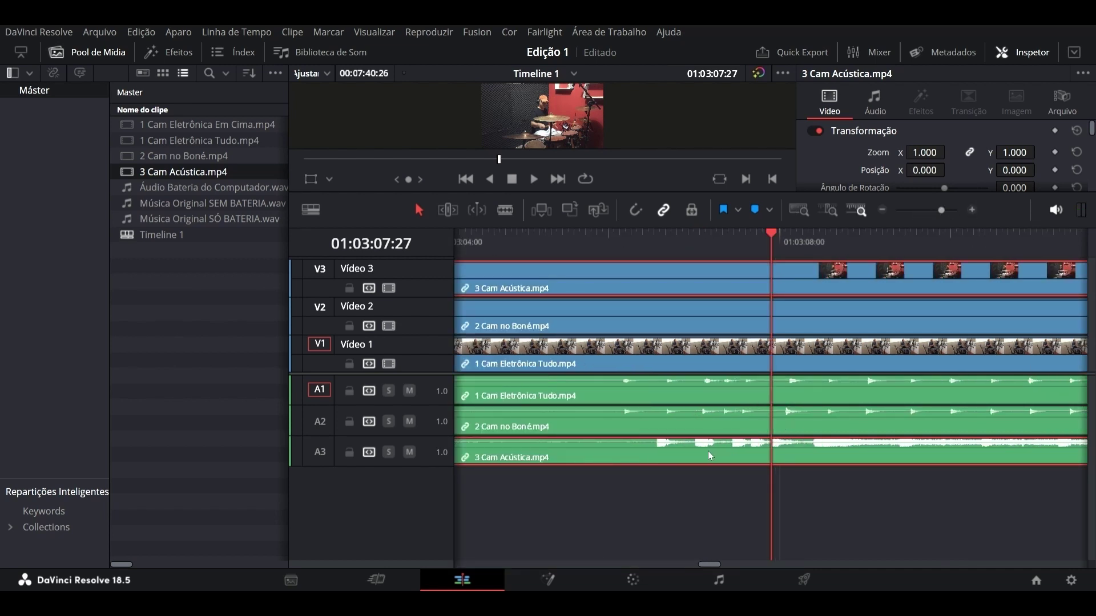
drag(708, 450, 683, 451)
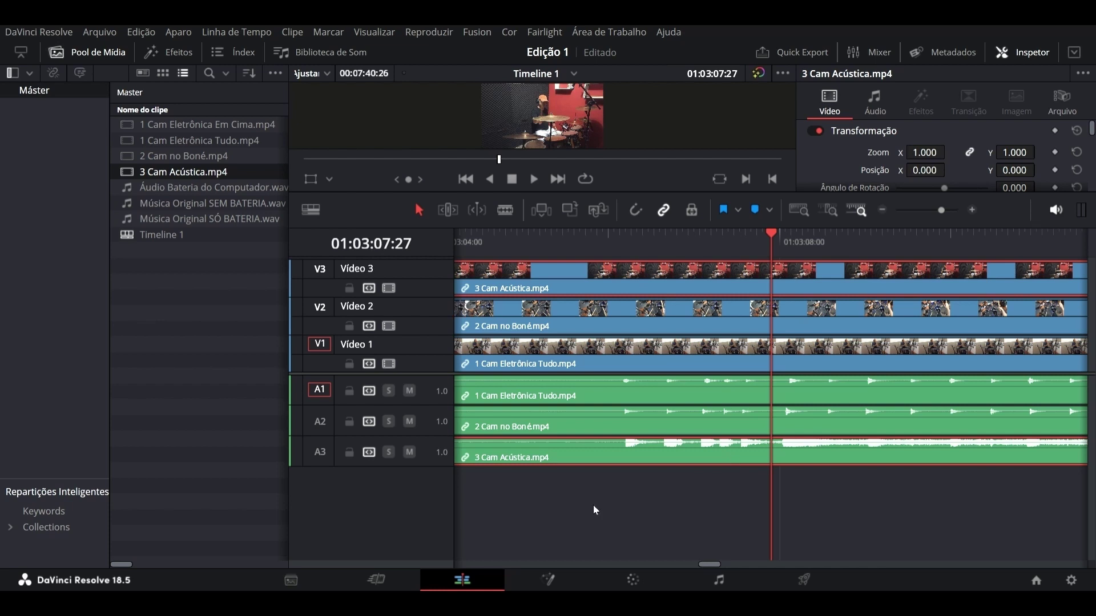
drag(440, 467, 444, 499)
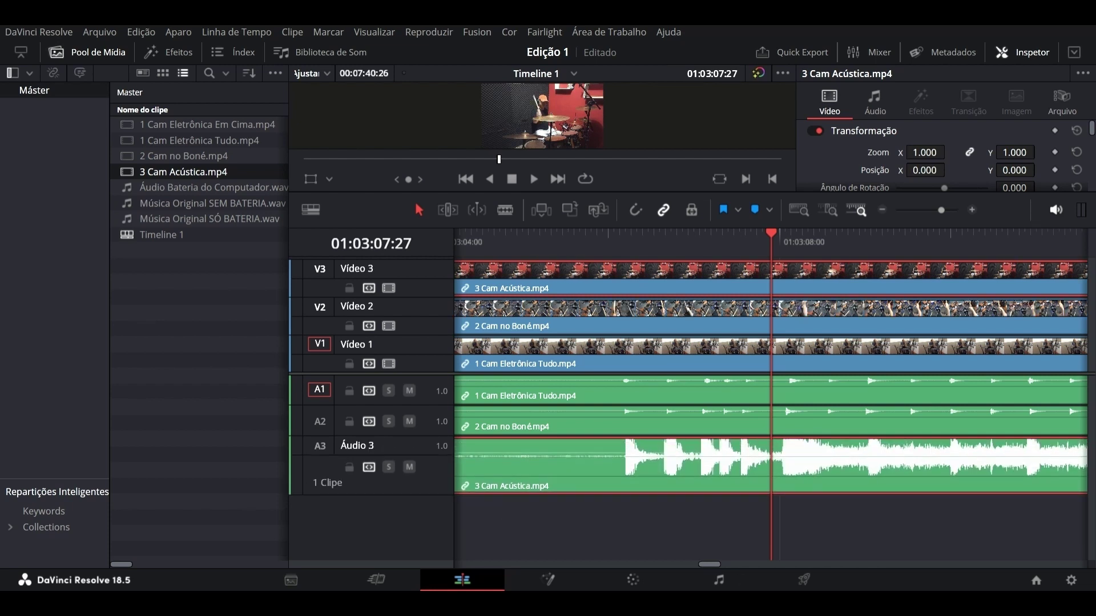
drag(706, 564, 740, 569)
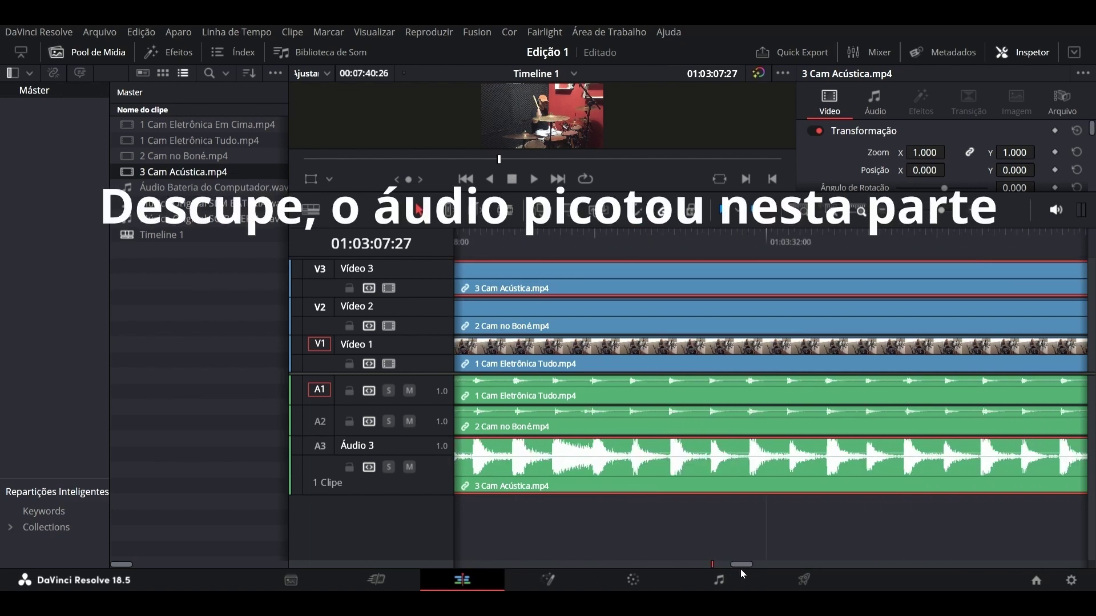
click(768, 241)
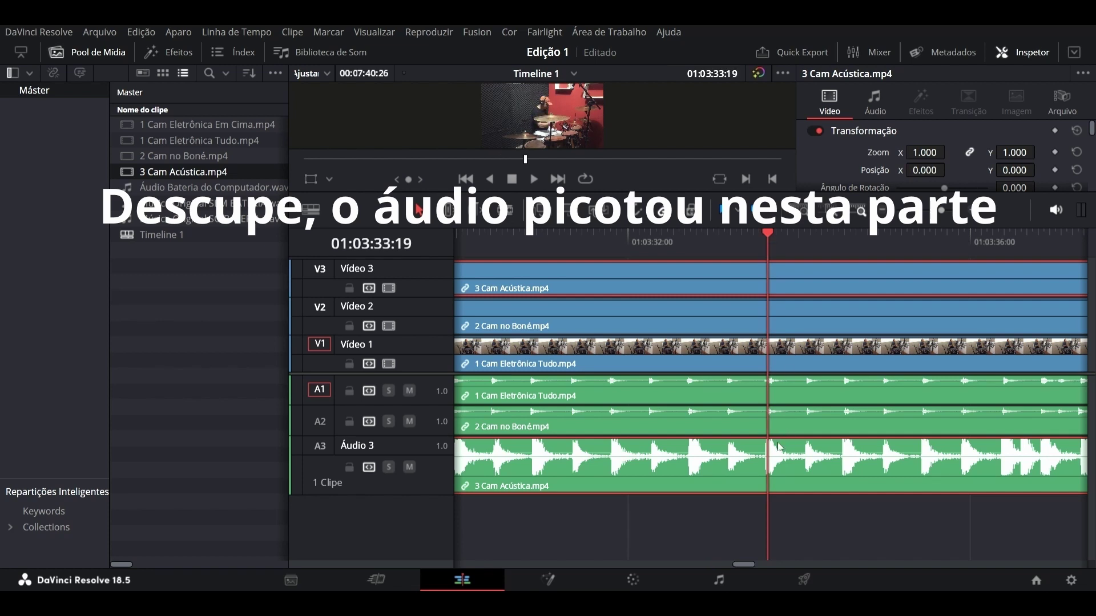
drag(798, 469, 796, 470)
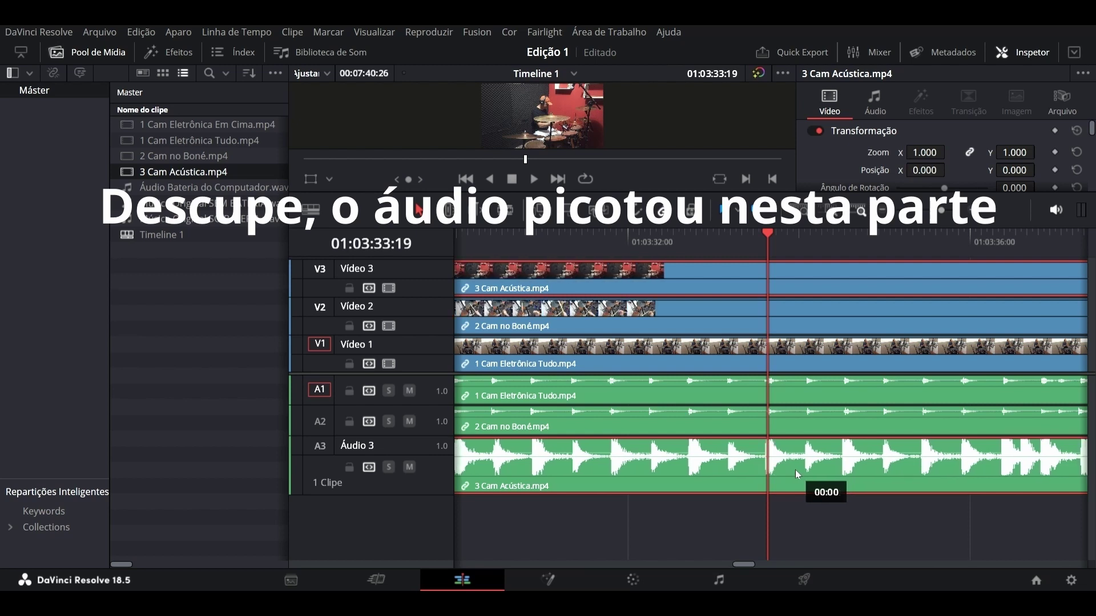
drag(796, 470, 795, 470)
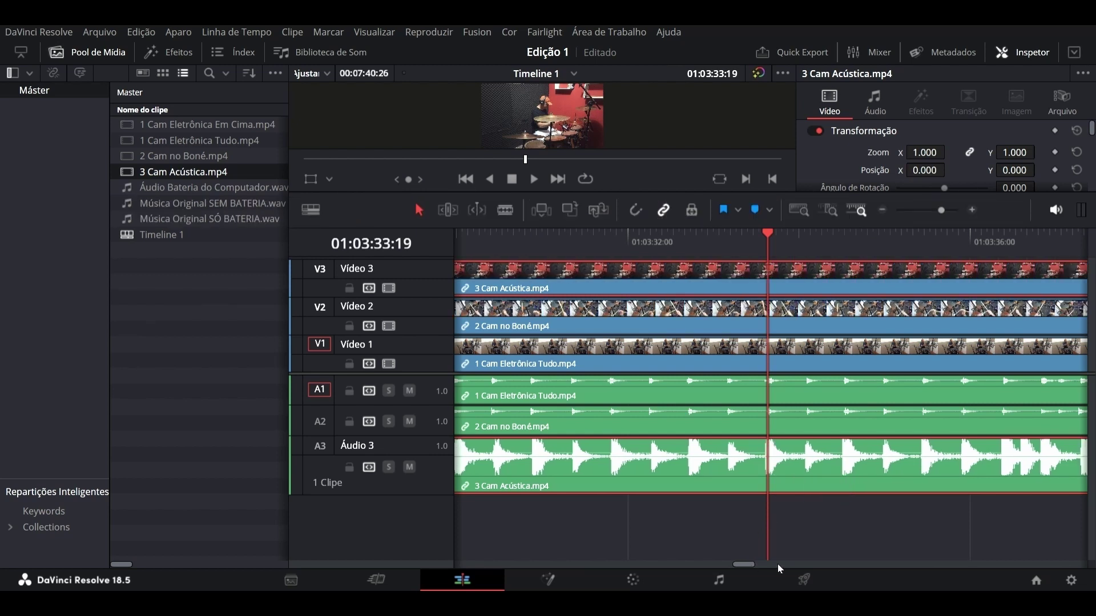
drag(745, 565, 839, 566)
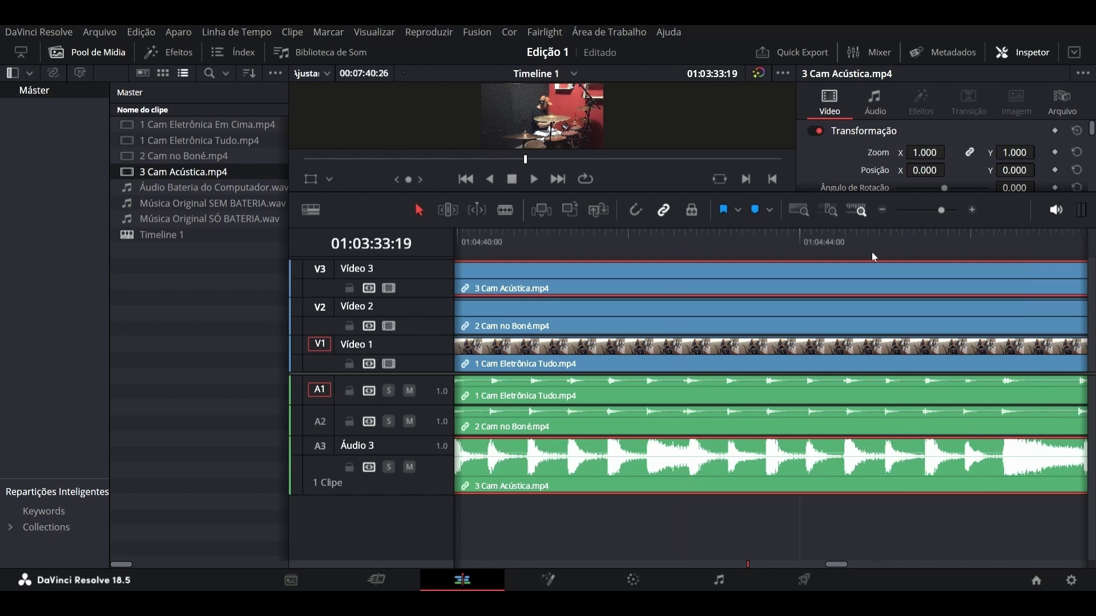
Step: Shrink Áudio 3 back to normal height and push the tracks down above Vídeo 3
drag(890, 242, 888, 248)
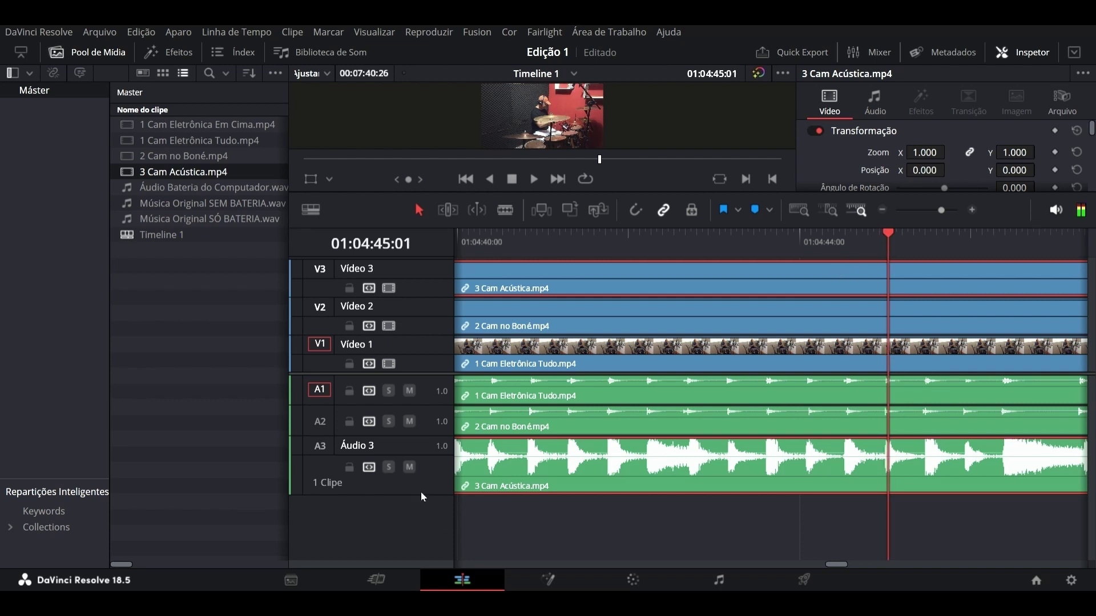
drag(422, 495, 425, 466)
drag(839, 564, 779, 565)
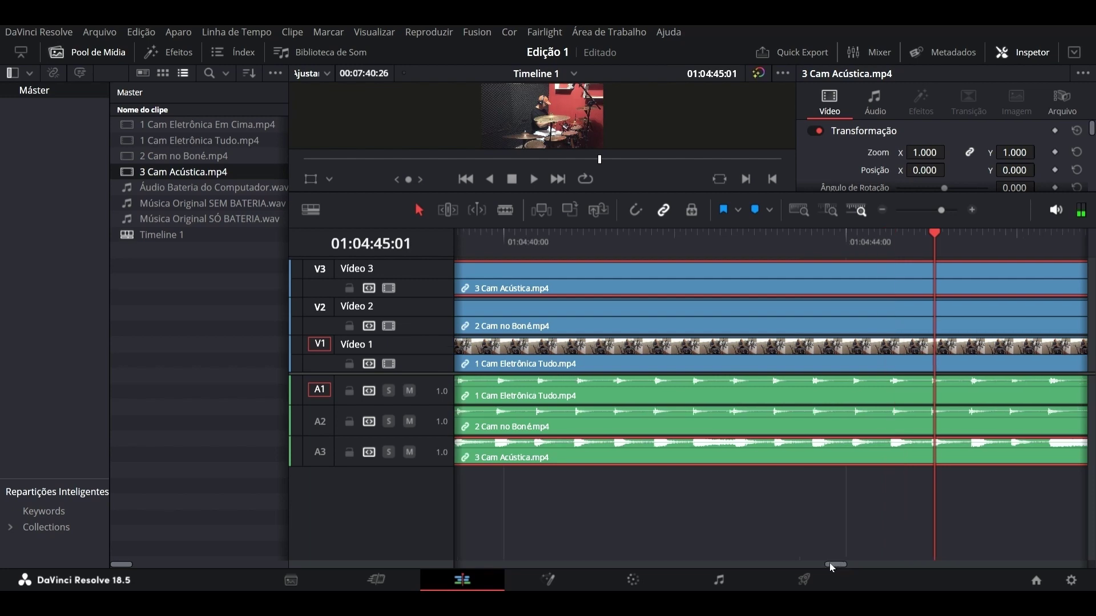
drag(652, 568, 712, 571)
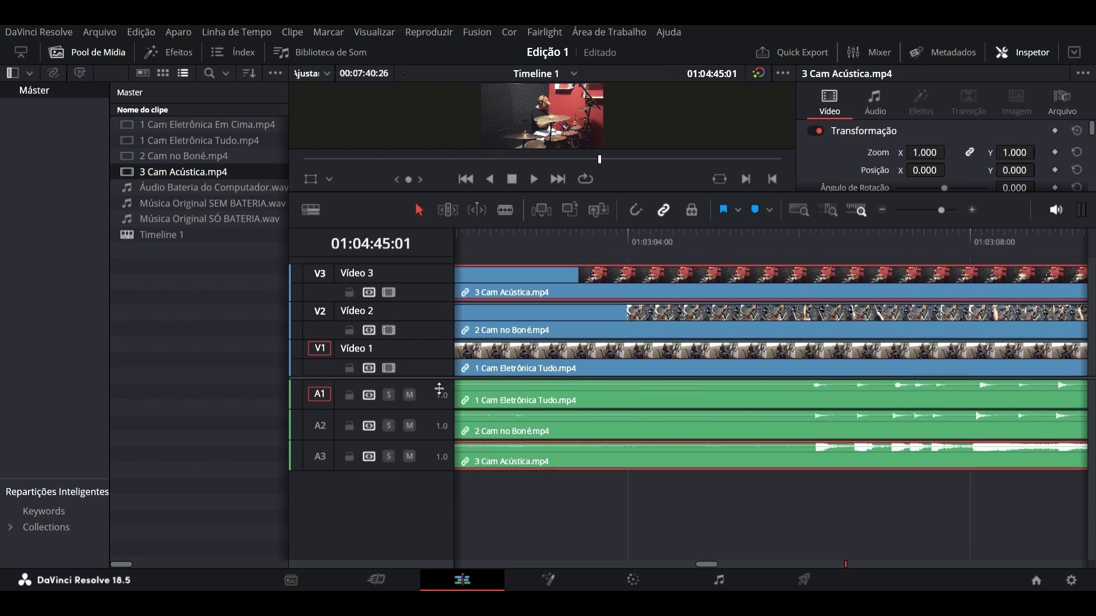
drag(439, 380, 440, 418)
Step: Fit the timeline and drop 1 Cam Eletrônica Em Cima.mp4 onto new tracks V4 and A4
click(484, 270)
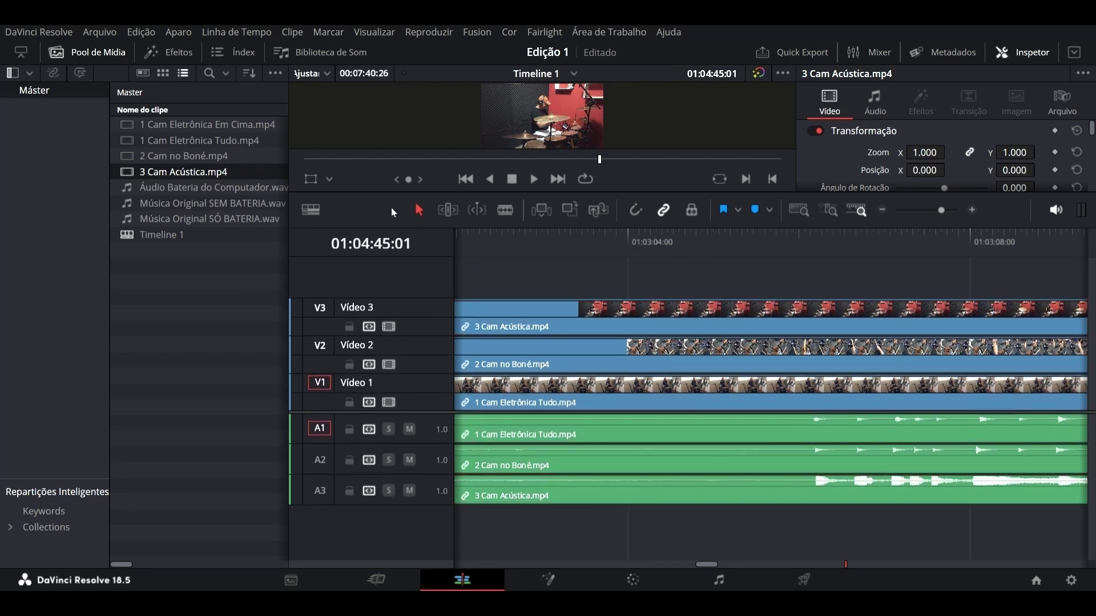
click(799, 211)
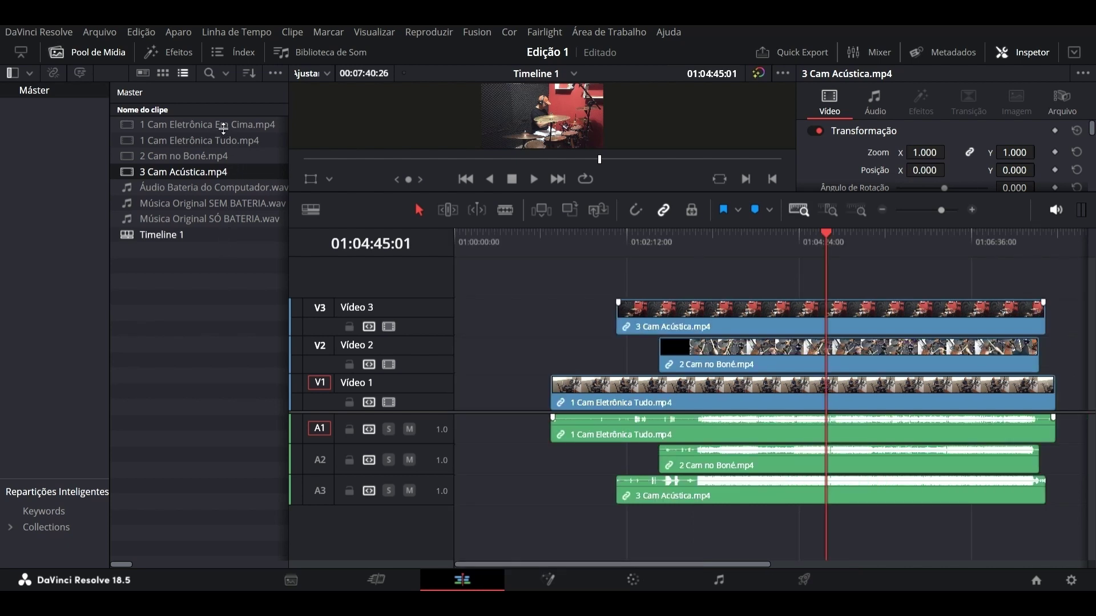
mouse_move(225, 125)
mouse_down()
mouse_move(711, 284)
mouse_move(559, 286)
mouse_up()
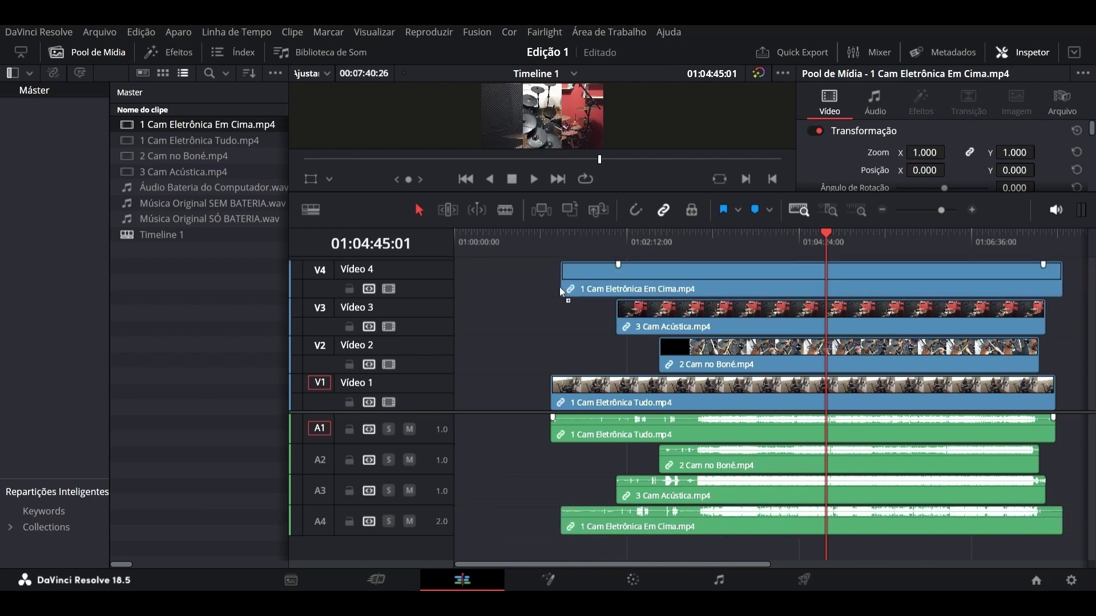
click(704, 241)
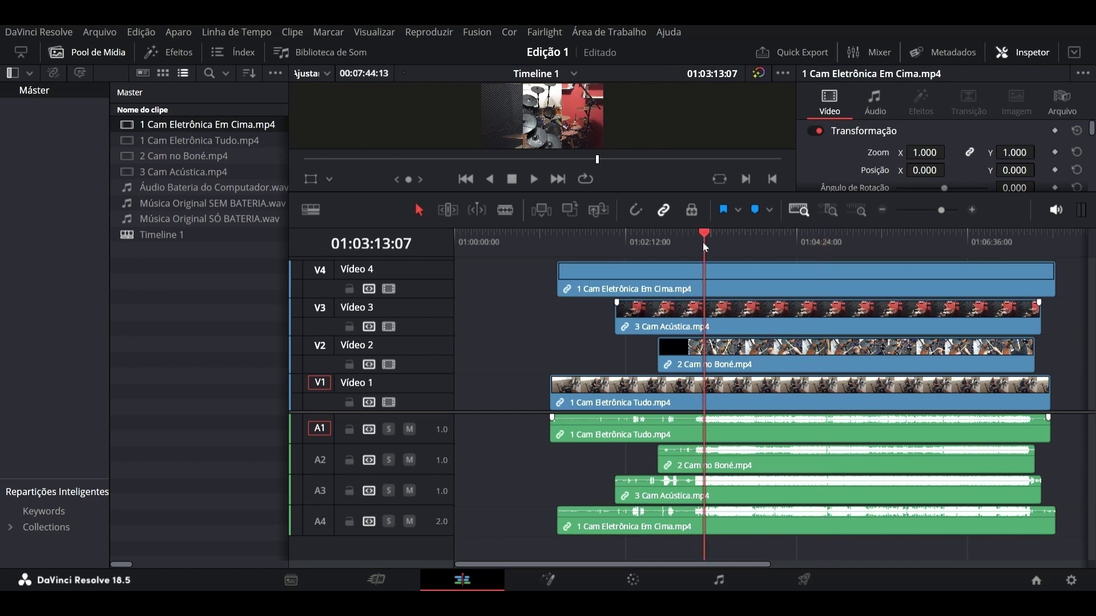
Step: Zoom in near 01:03:07 and slide the Em Cima clip about 6 frames later to match waveforms
drag(703, 242, 696, 242)
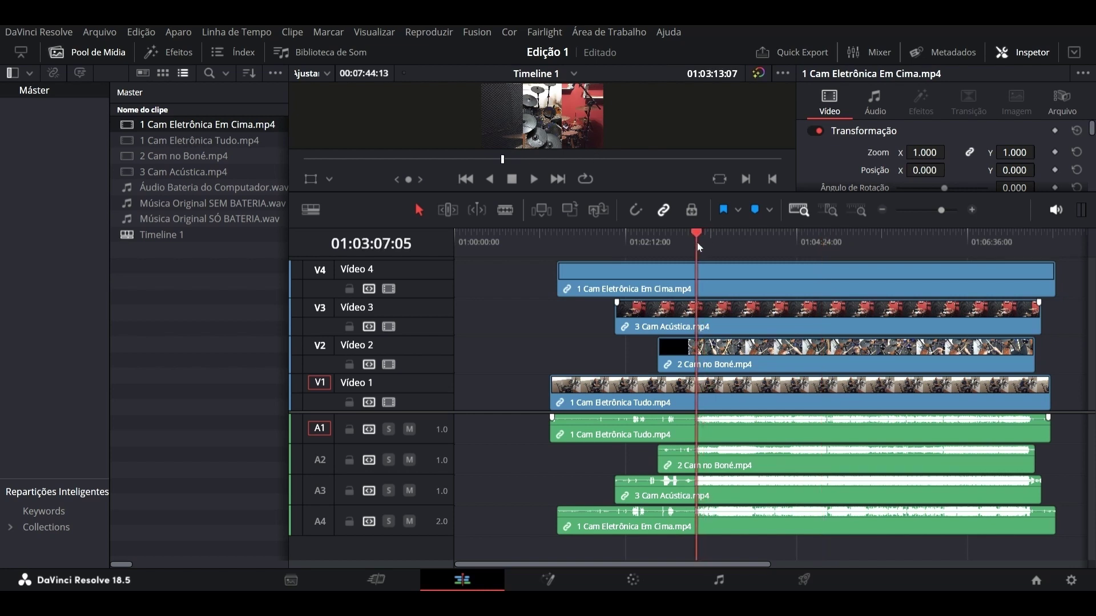
click(971, 211)
drag(596, 522, 628, 519)
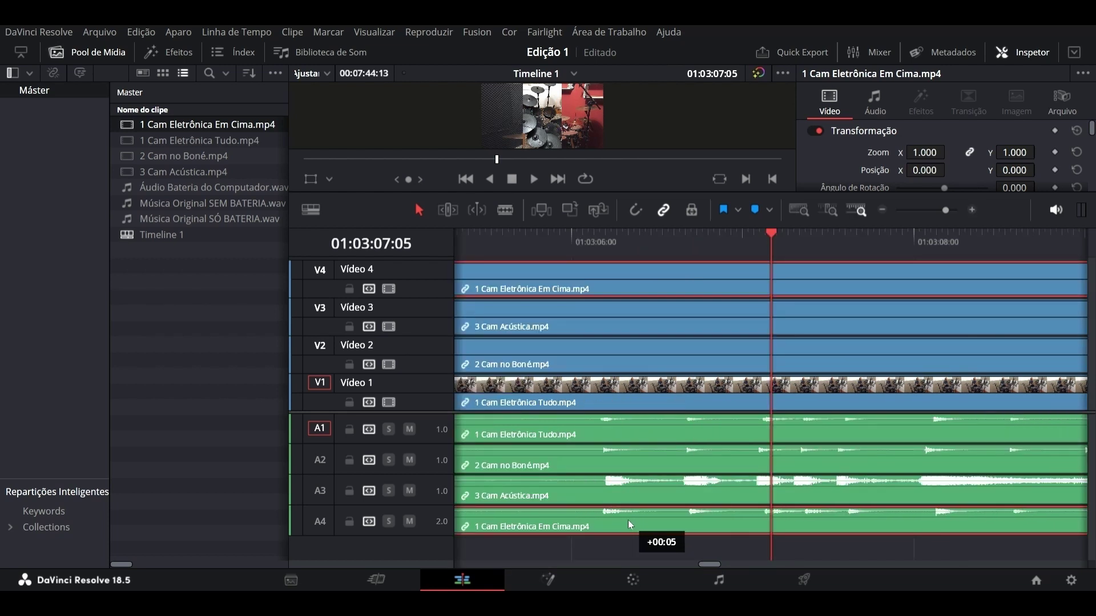
key(shift+Left)
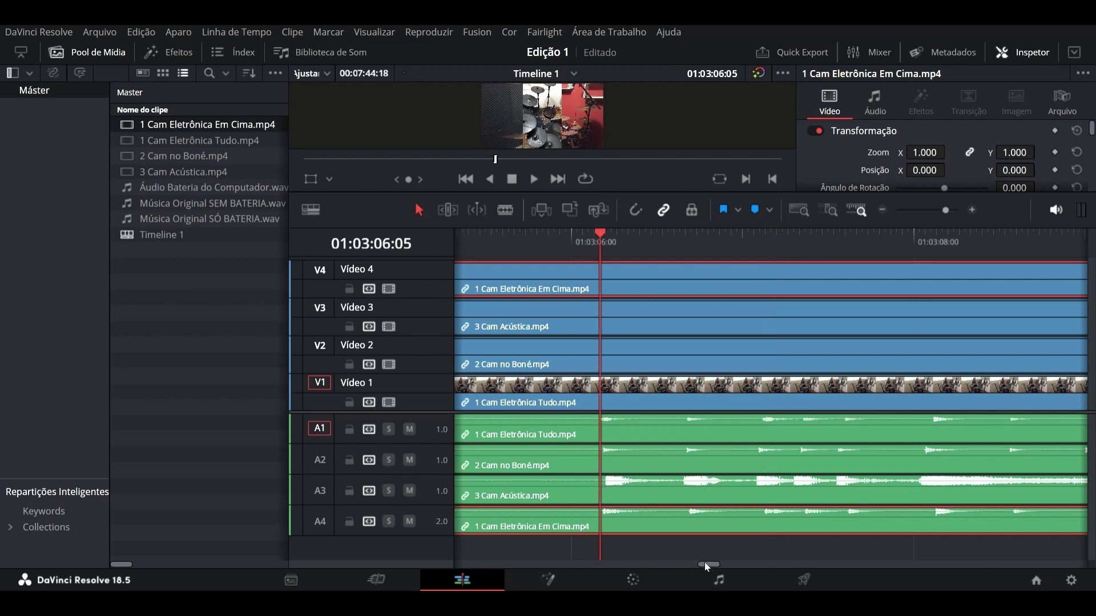
drag(704, 562, 760, 566)
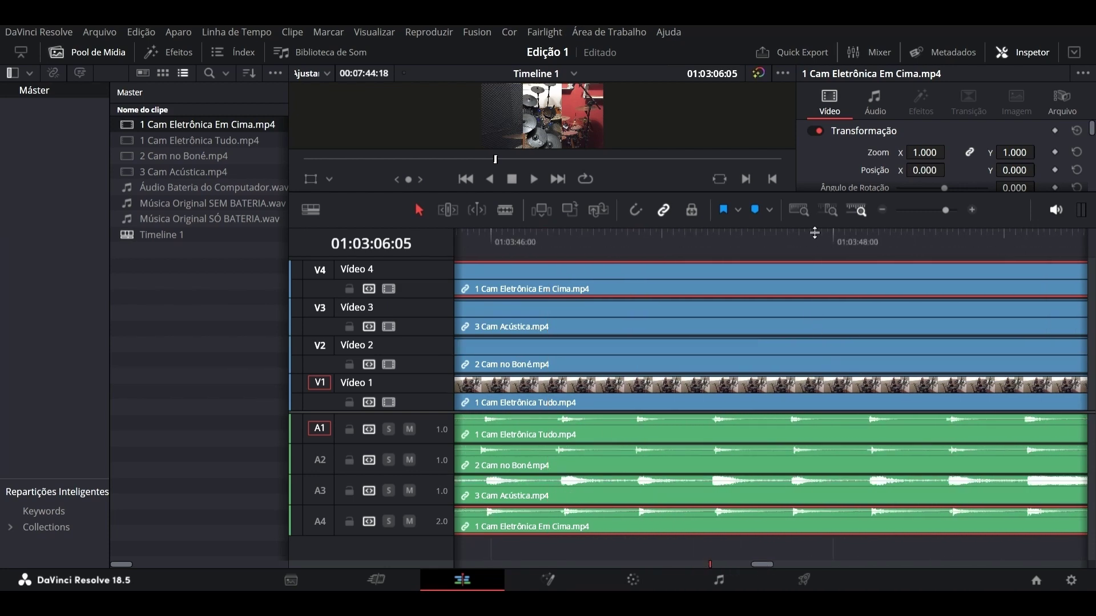
drag(799, 241, 795, 242)
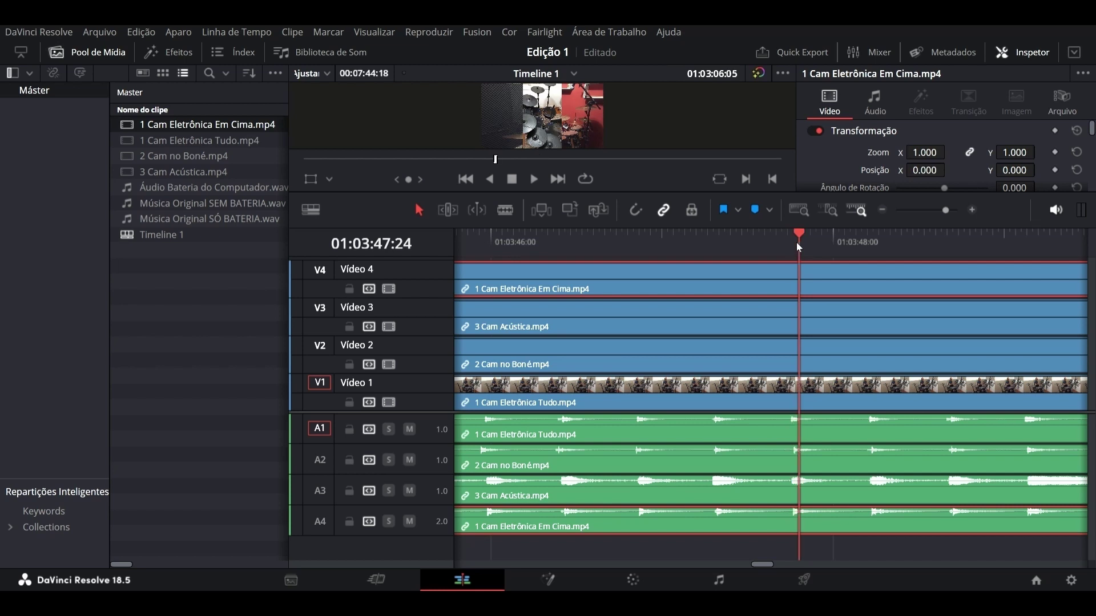
click(802, 210)
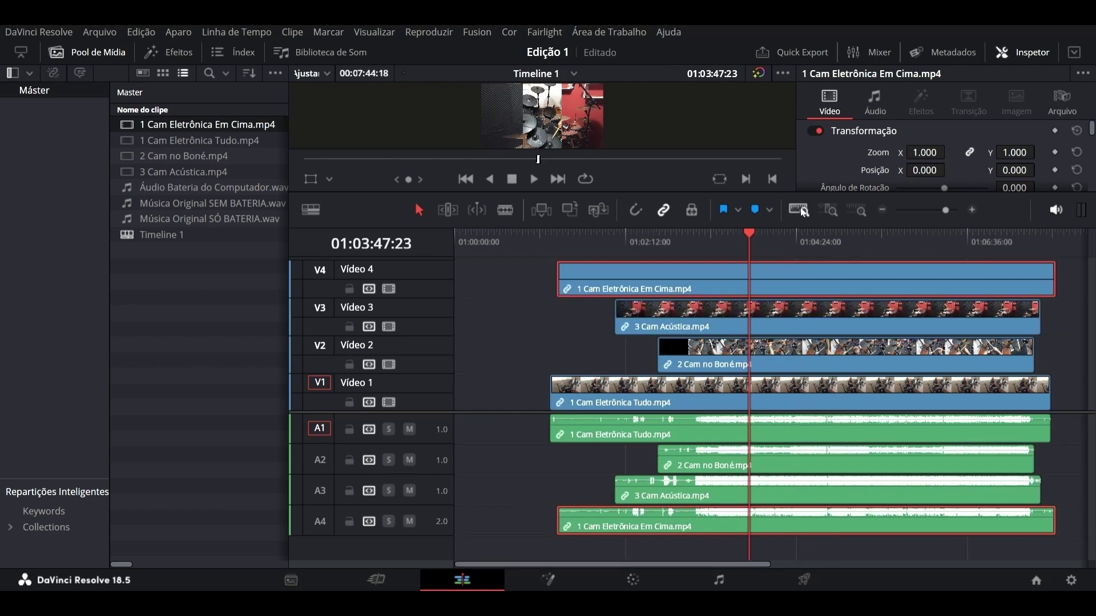
Step: Collapse Vídeo 1–3 to thin rows and move the tracks up to close the gap
click(473, 341)
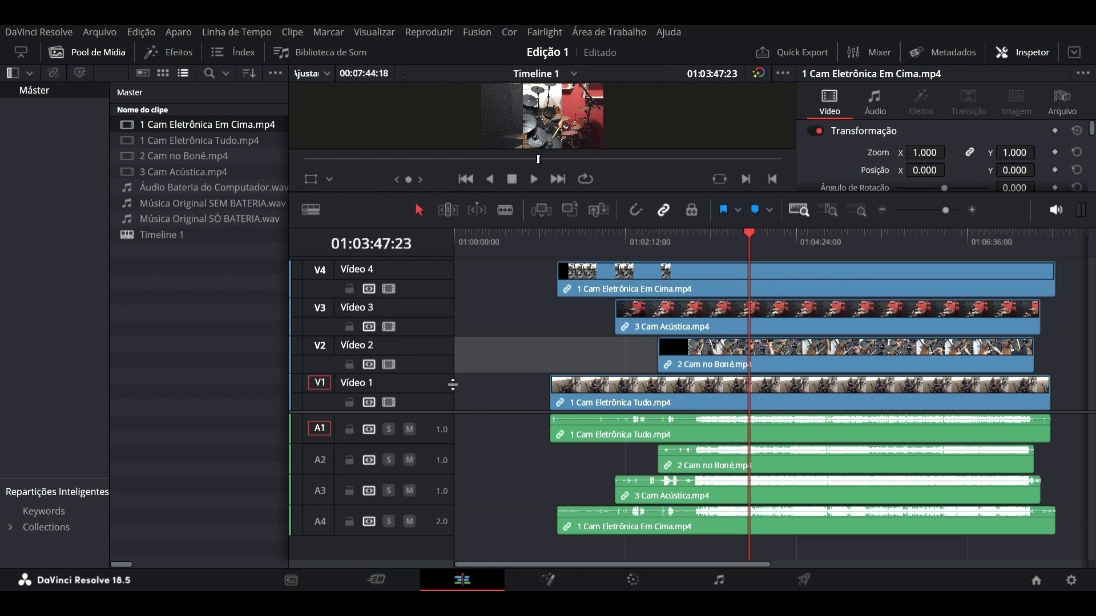
drag(450, 382, 448, 437)
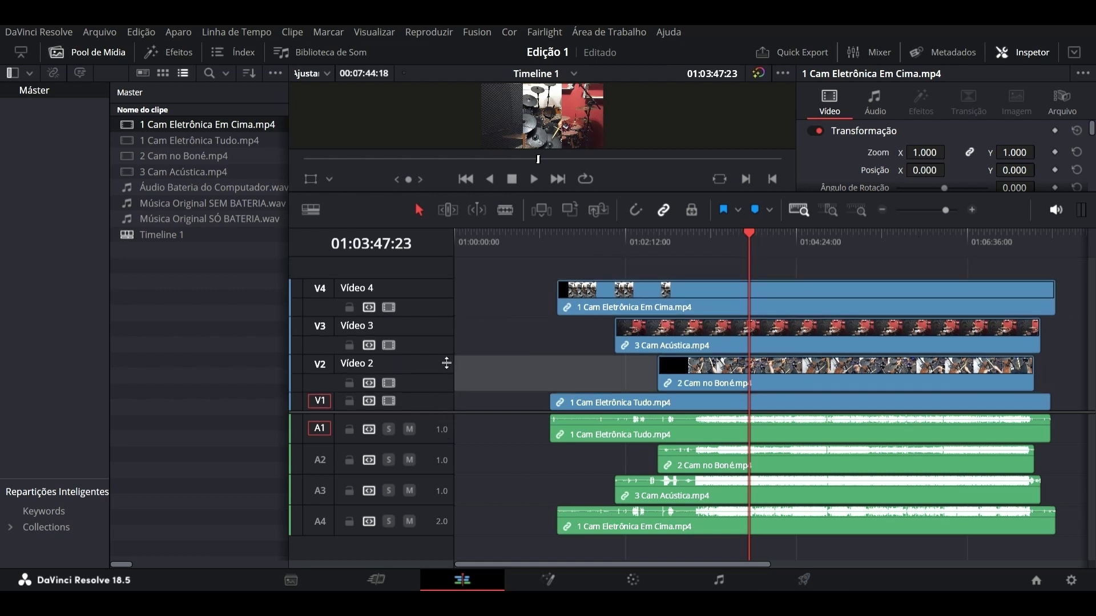
drag(446, 363, 442, 382)
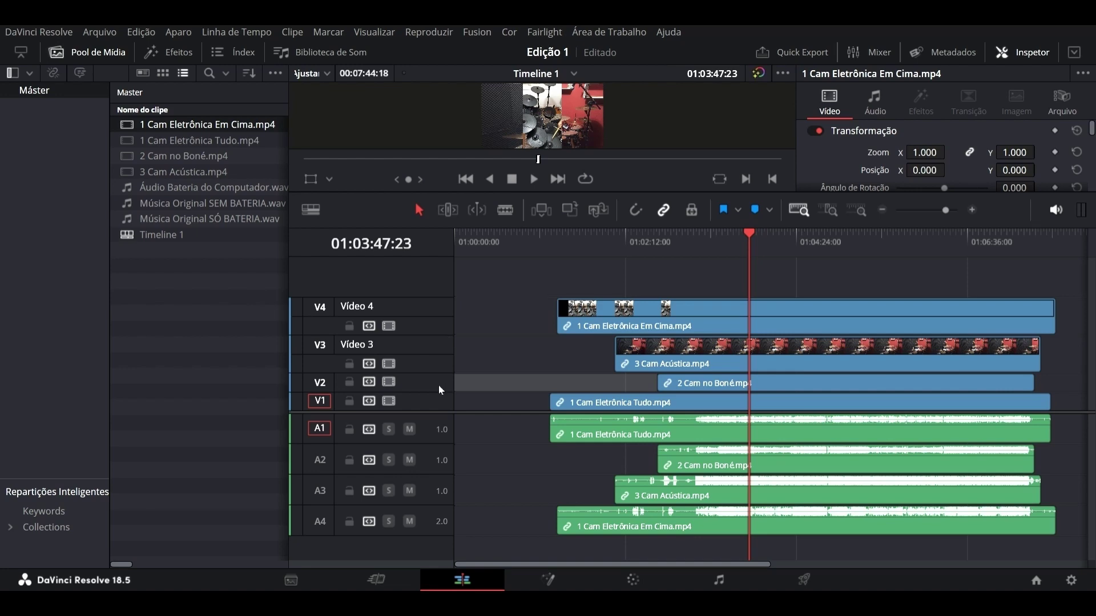
mouse_move(443, 336)
mouse_down()
mouse_move(443, 354)
mouse_move(445, 342)
mouse_up()
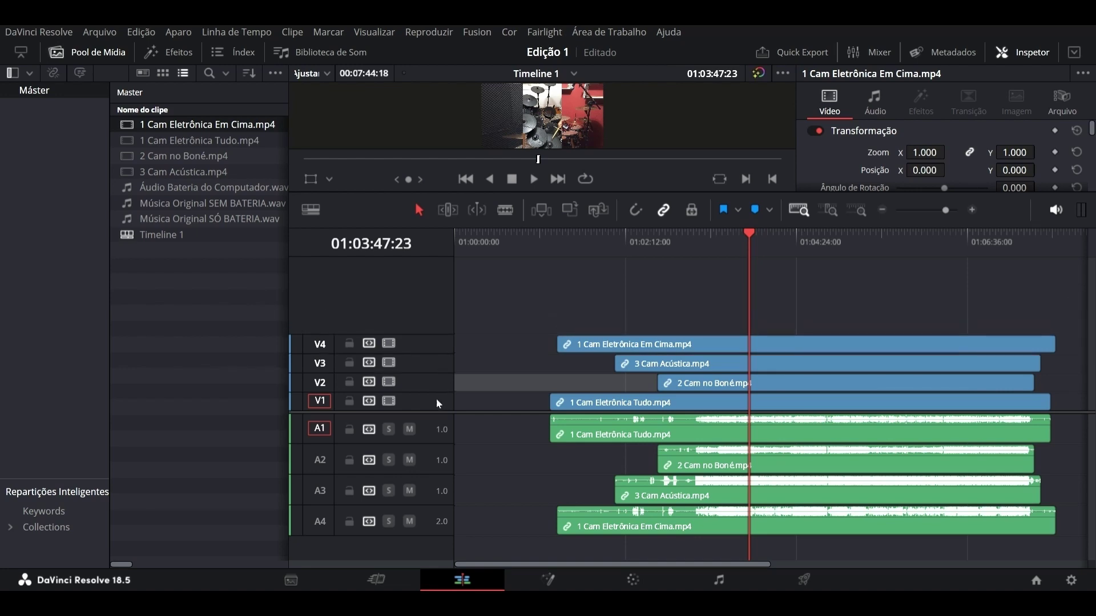
drag(442, 420, 440, 367)
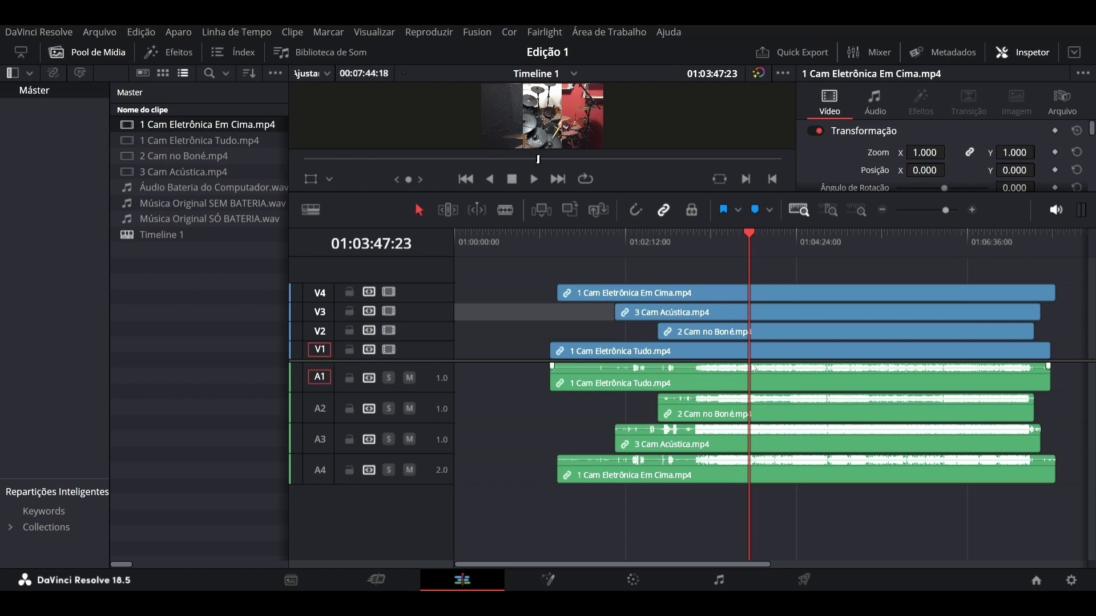
drag(752, 368, 720, 285)
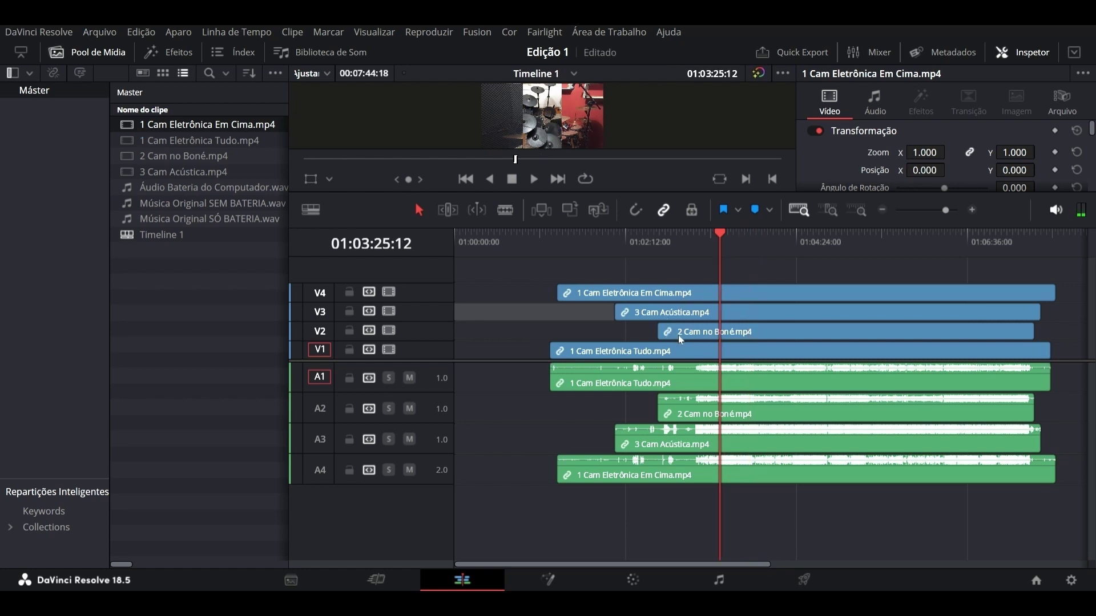
click(703, 241)
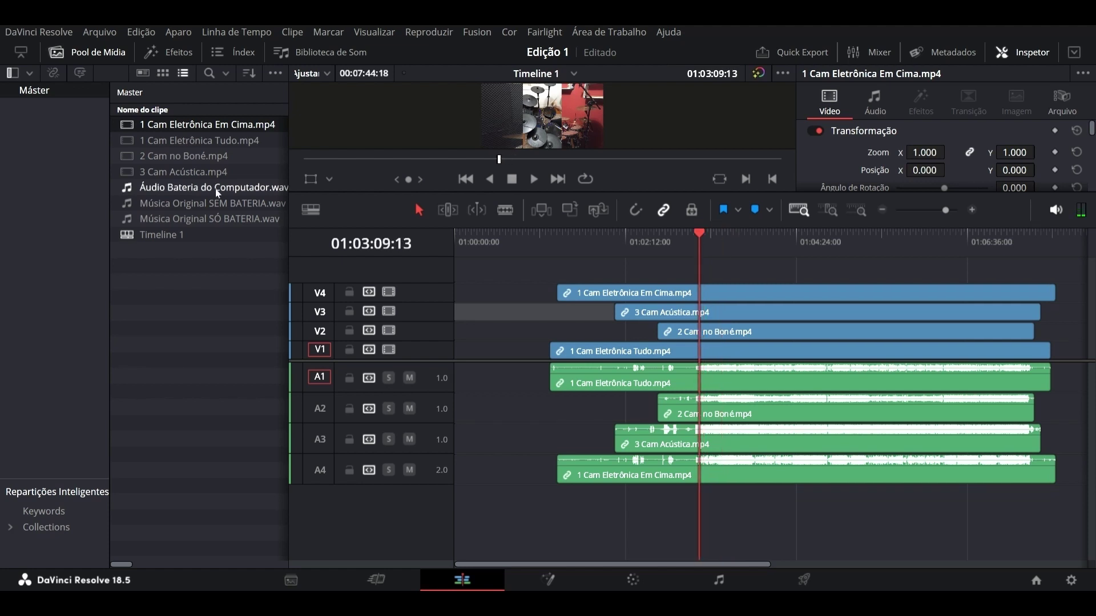
Step: Place Áudio Bateria do Computador.wav on A5, aligned with the 3 Cam Acústica clip
drag(215, 188, 721, 508)
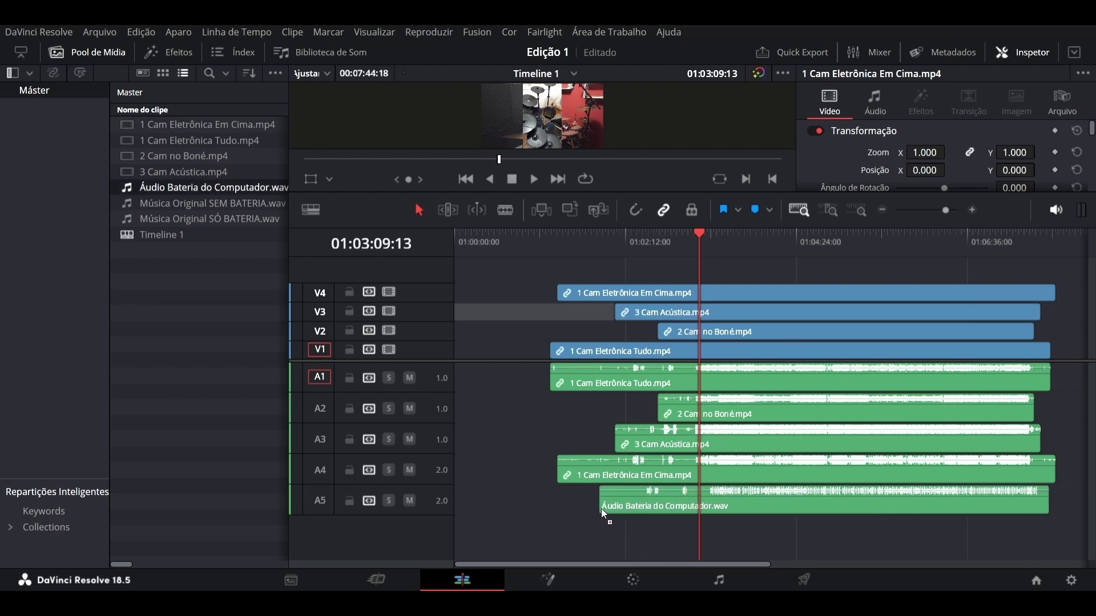
drag(722, 513, 637, 509)
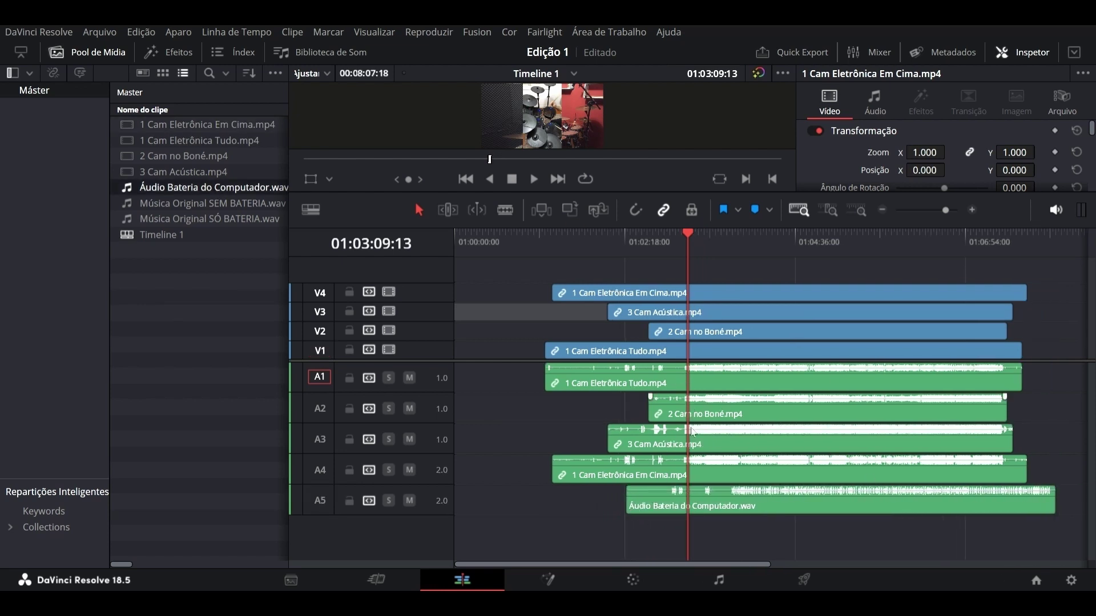
click(747, 436)
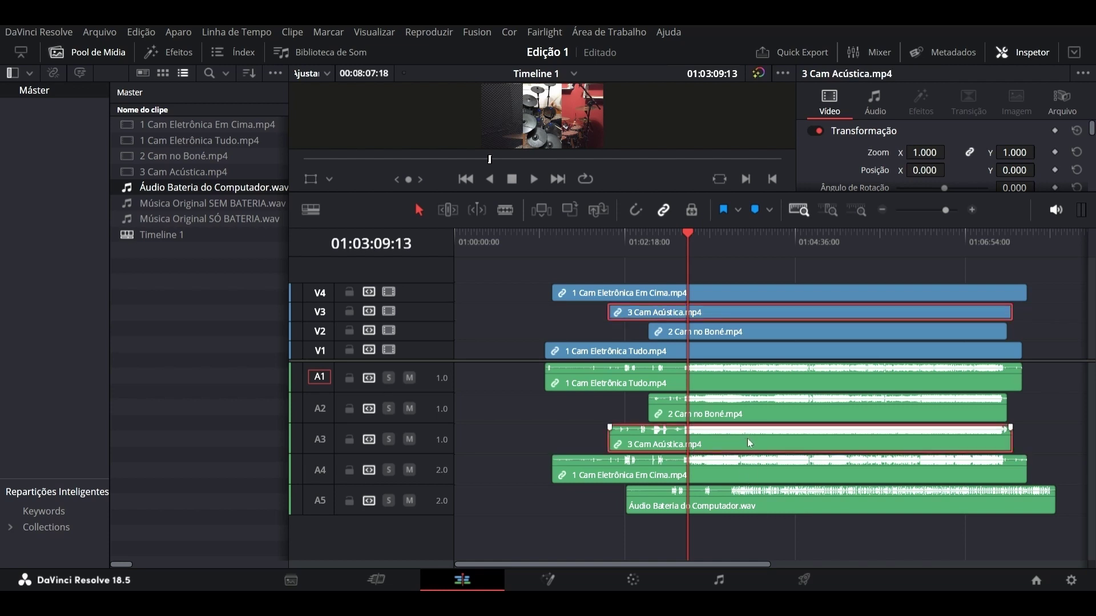
ctrl+click(783, 500)
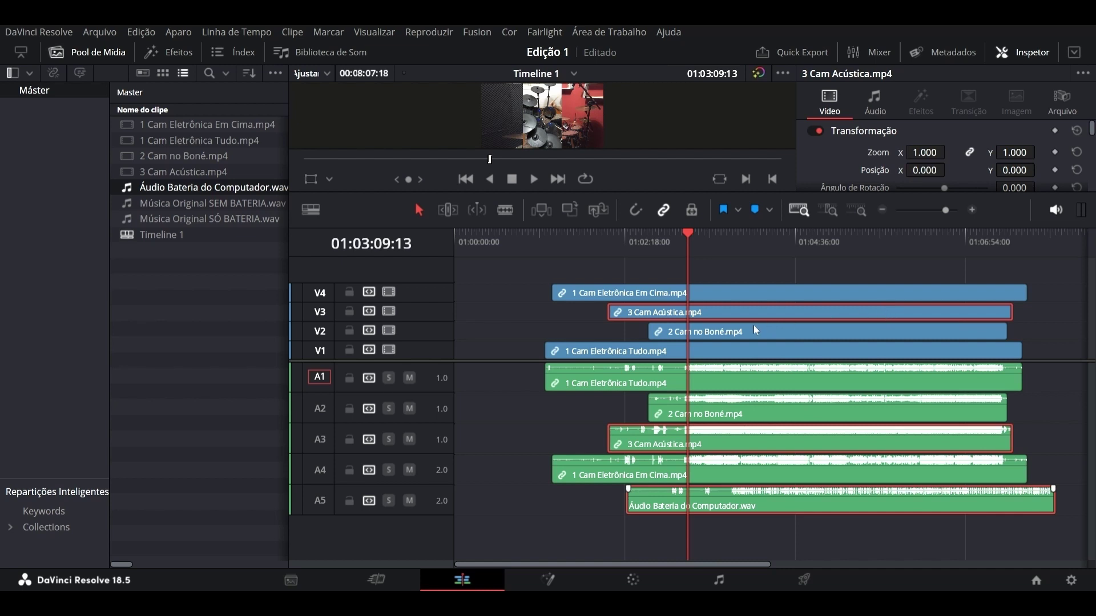
click(654, 528)
scroll(443, 313, down, 3)
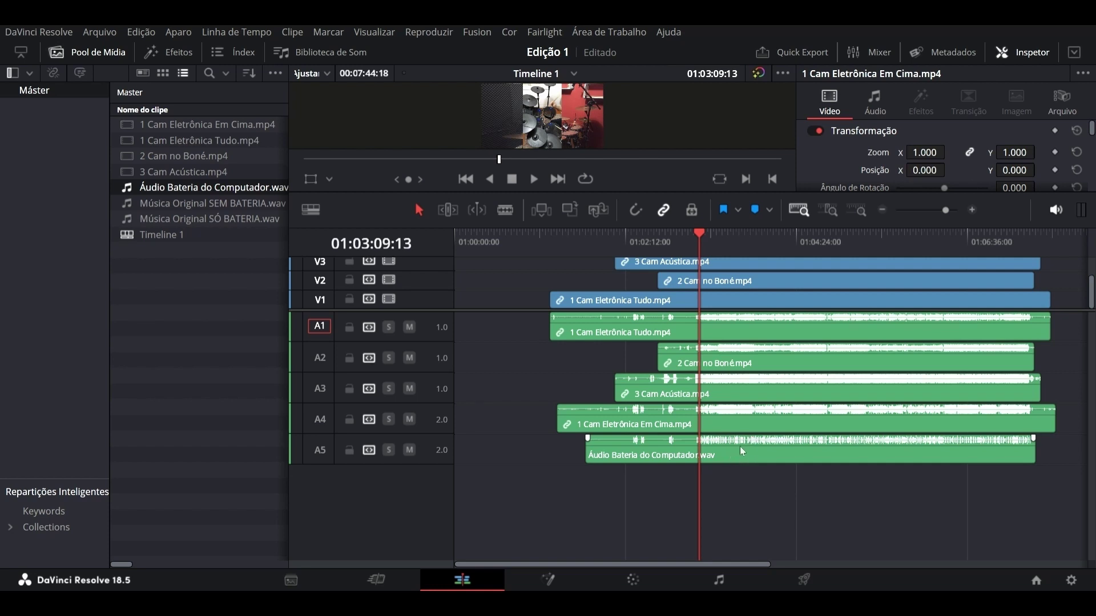
click(220, 220)
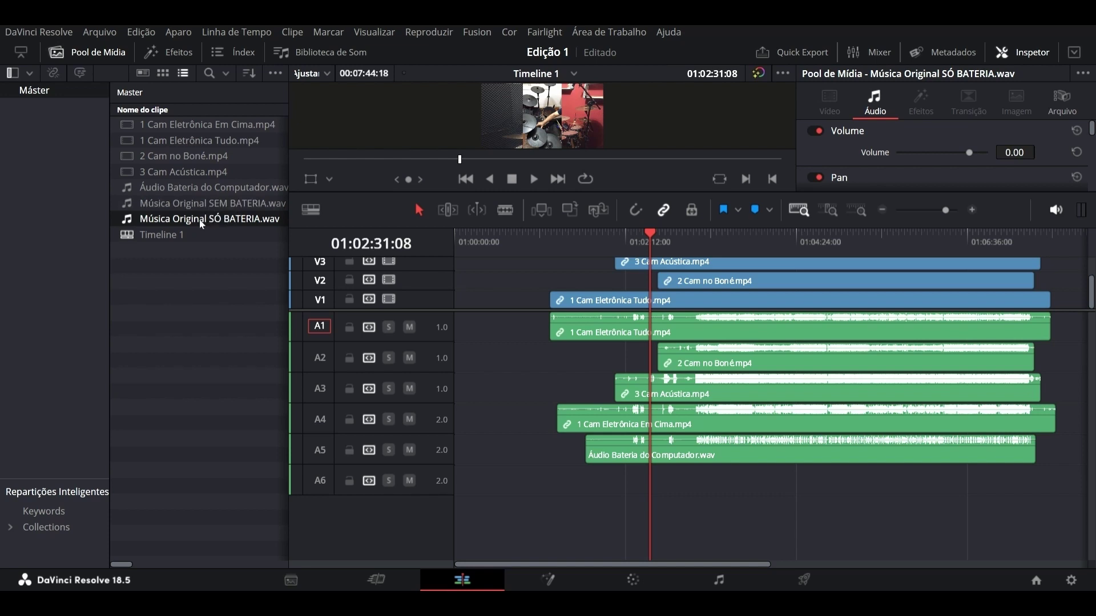
Step: Add Música Original SÓ BATERIA.wav on A6, then zoom in around 01:03:06:04
drag(224, 224, 680, 477)
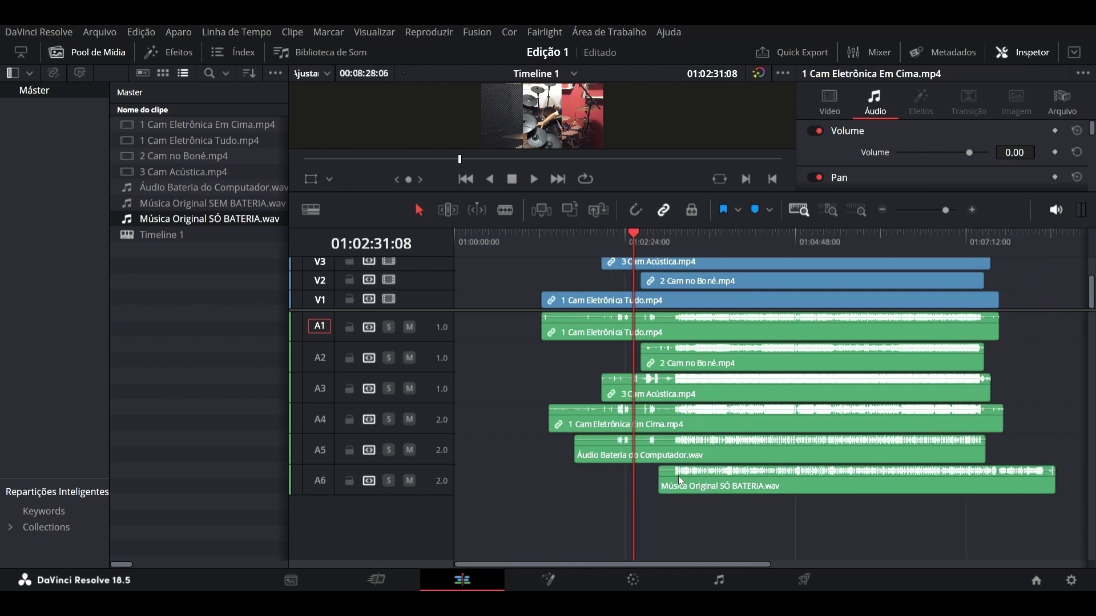
click(673, 241)
click(676, 241)
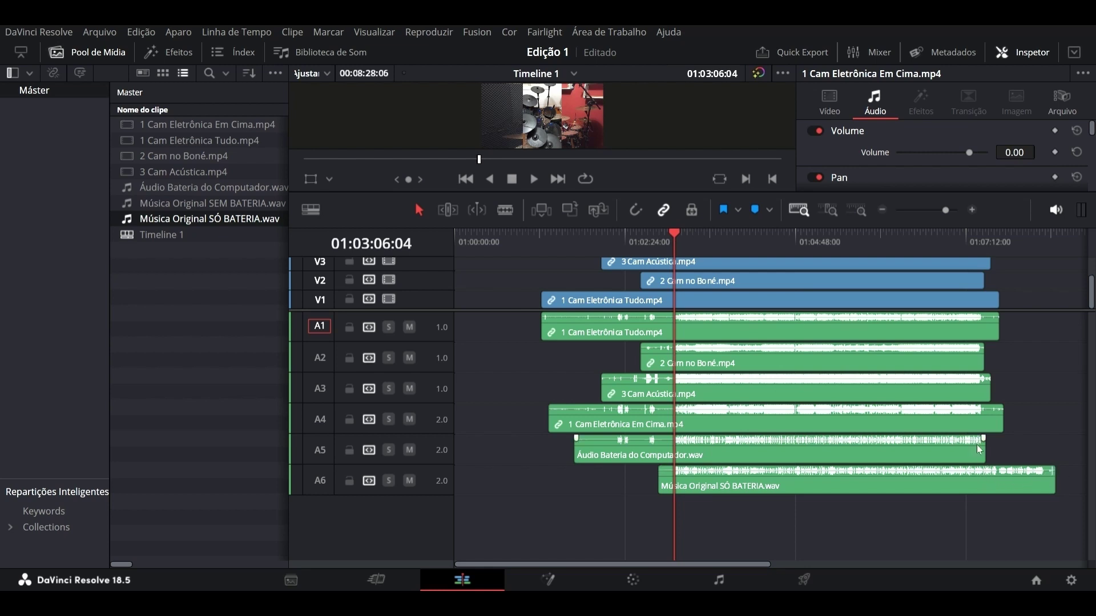
click(929, 209)
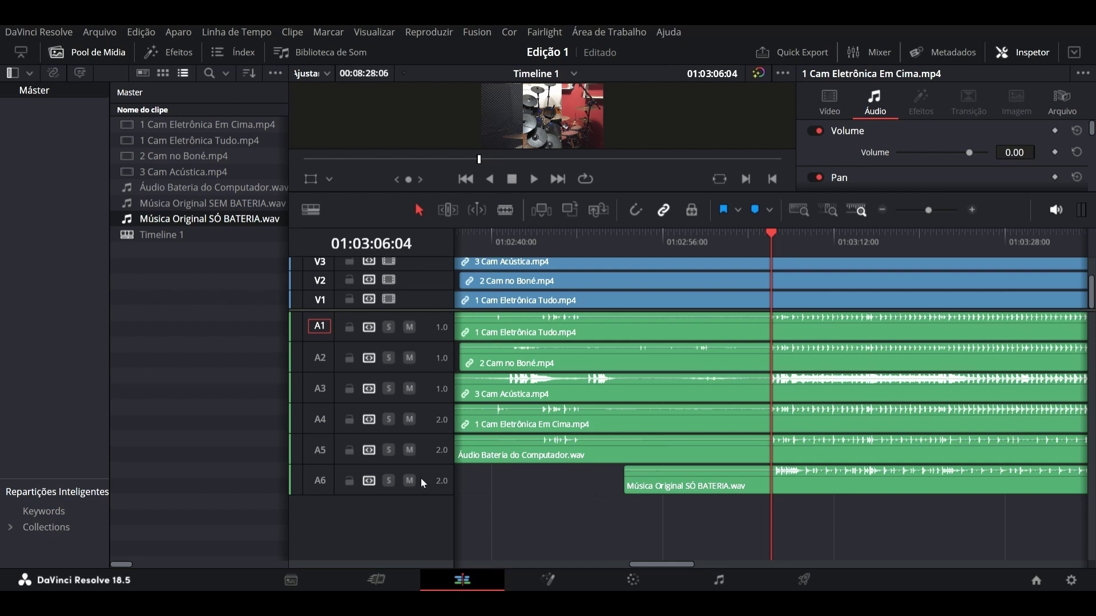
Step: Enlarge A5 and A6, zoom in, and shift the SÓ BATERIA clip to match the A5 drum hits
drag(444, 497, 445, 517)
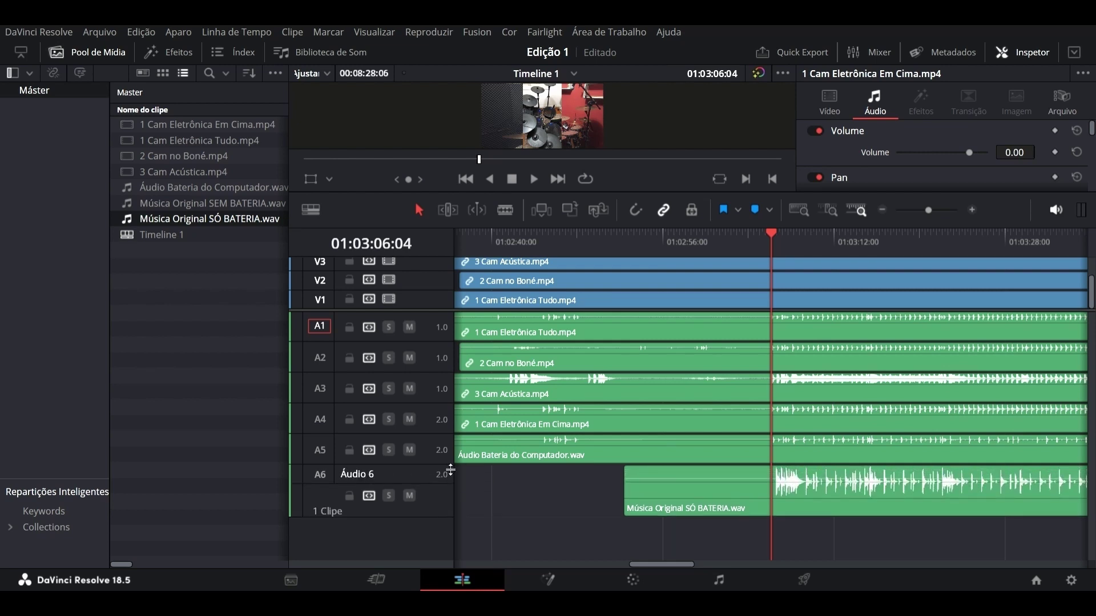
drag(449, 470, 449, 492)
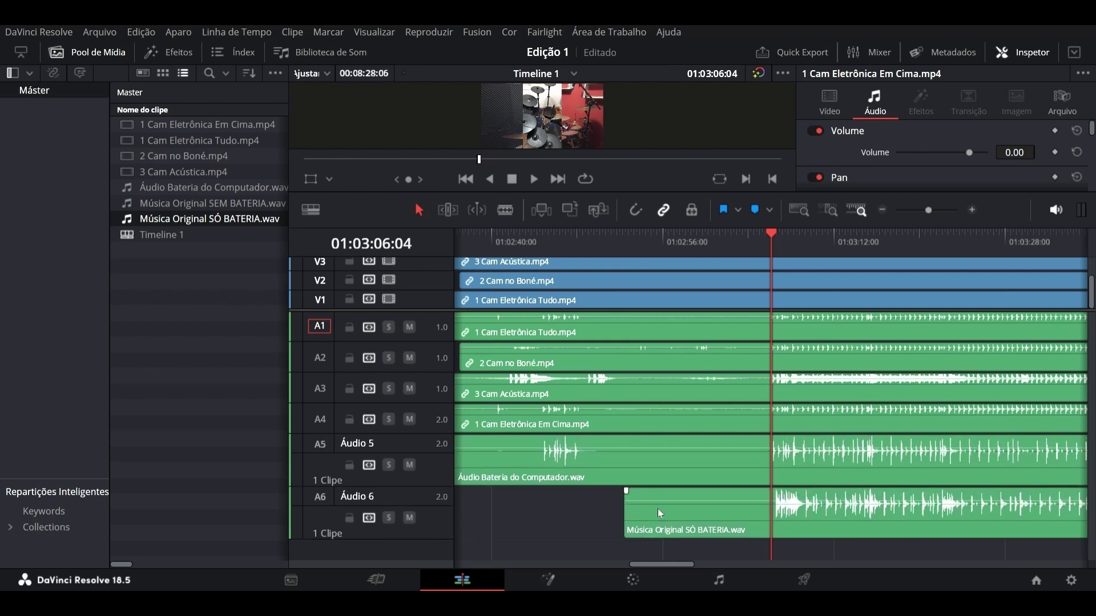
drag(799, 512, 796, 513)
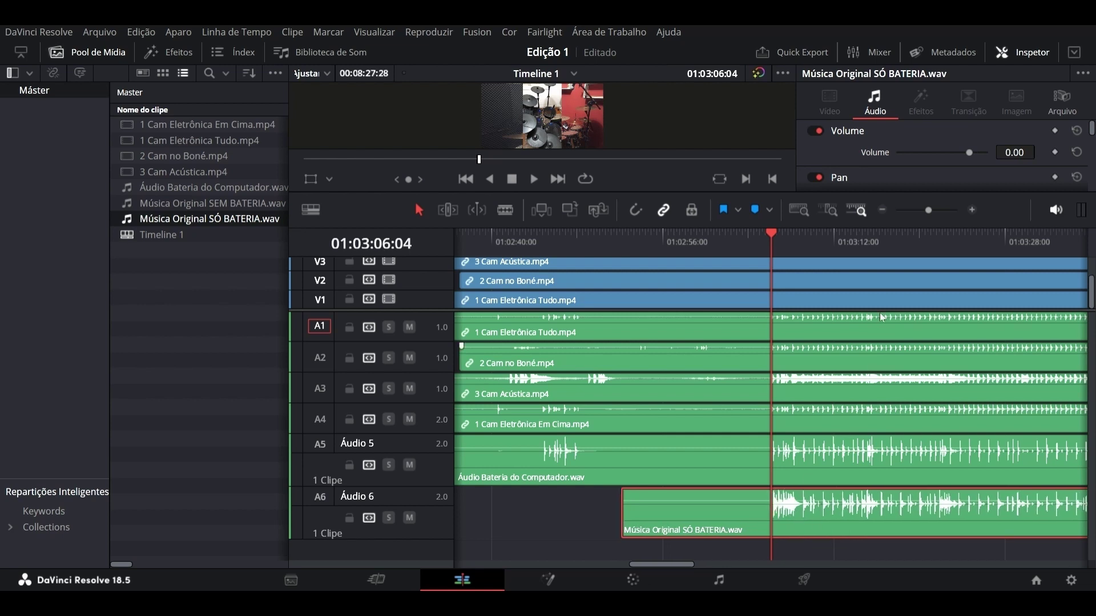
click(973, 210)
click(973, 210)
click(973, 210)
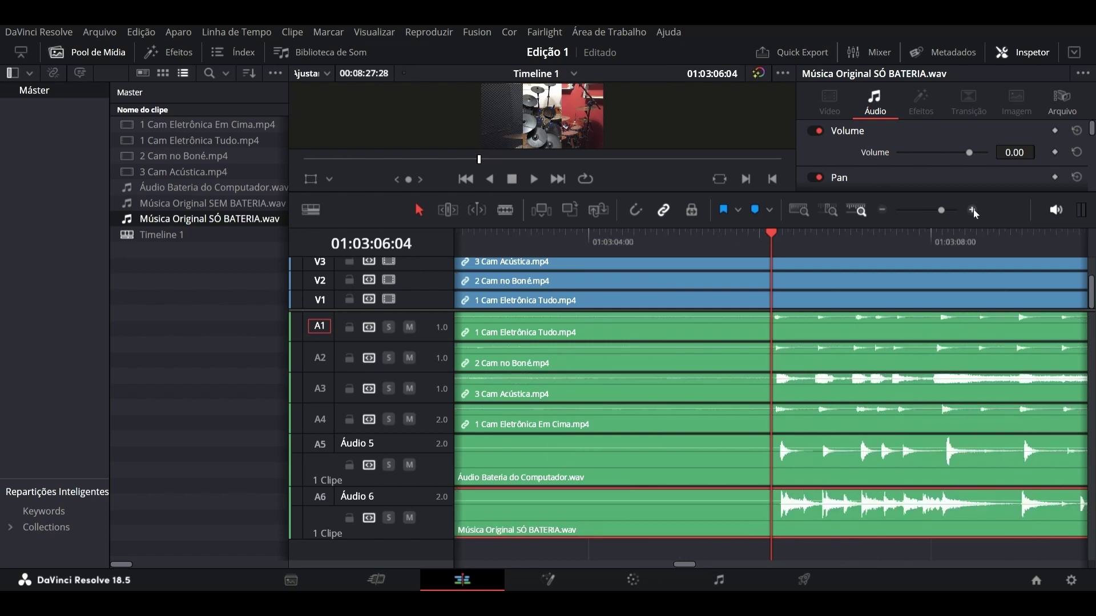
click(974, 210)
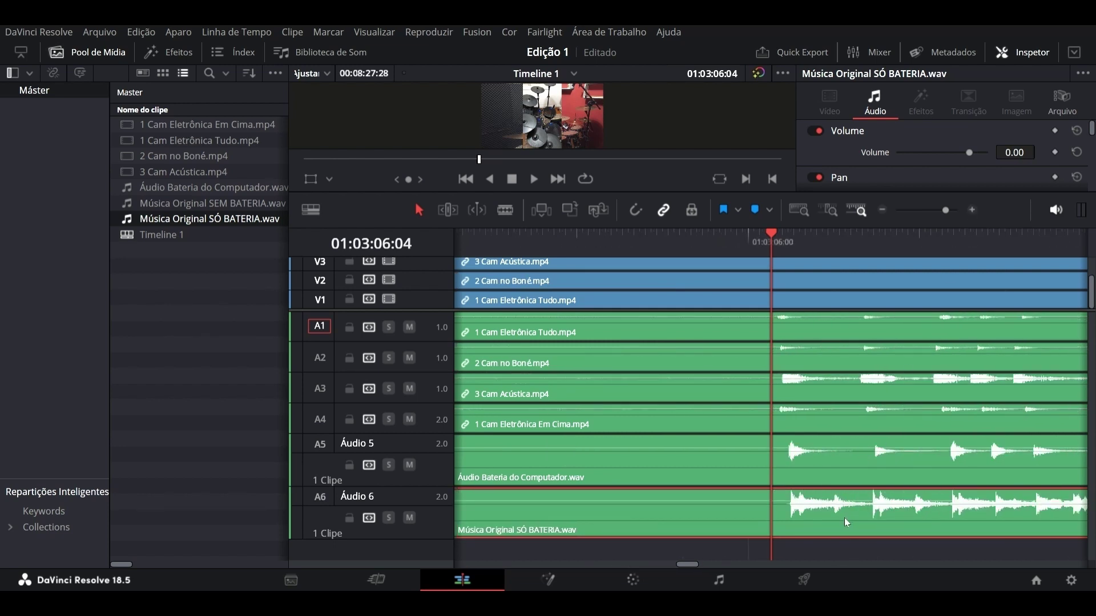
drag(840, 518, 838, 518)
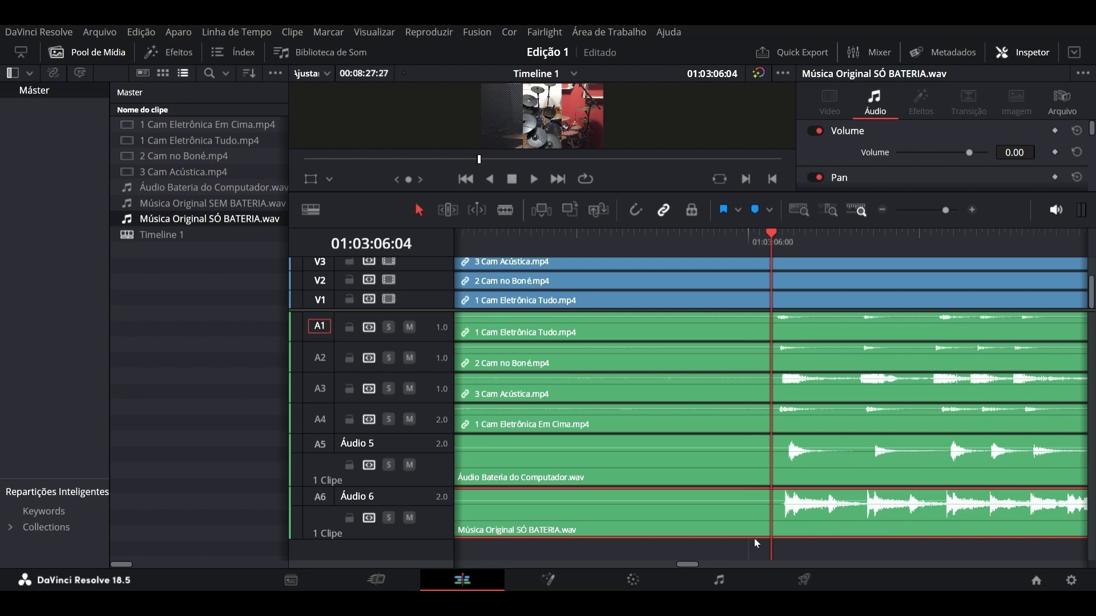
drag(690, 566, 752, 568)
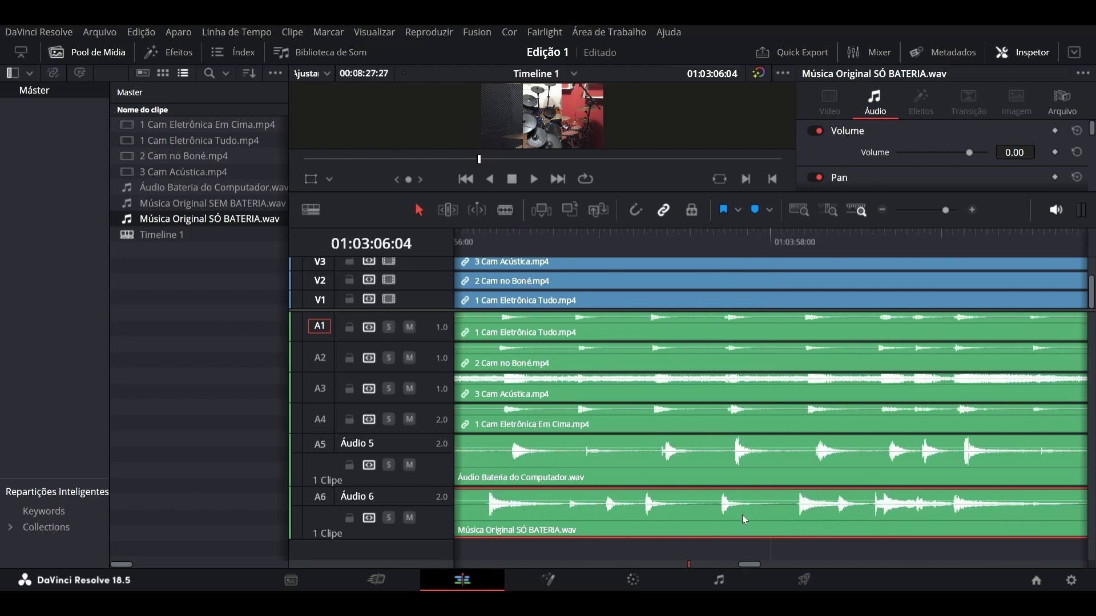
drag(739, 519, 752, 515)
drag(743, 564, 836, 565)
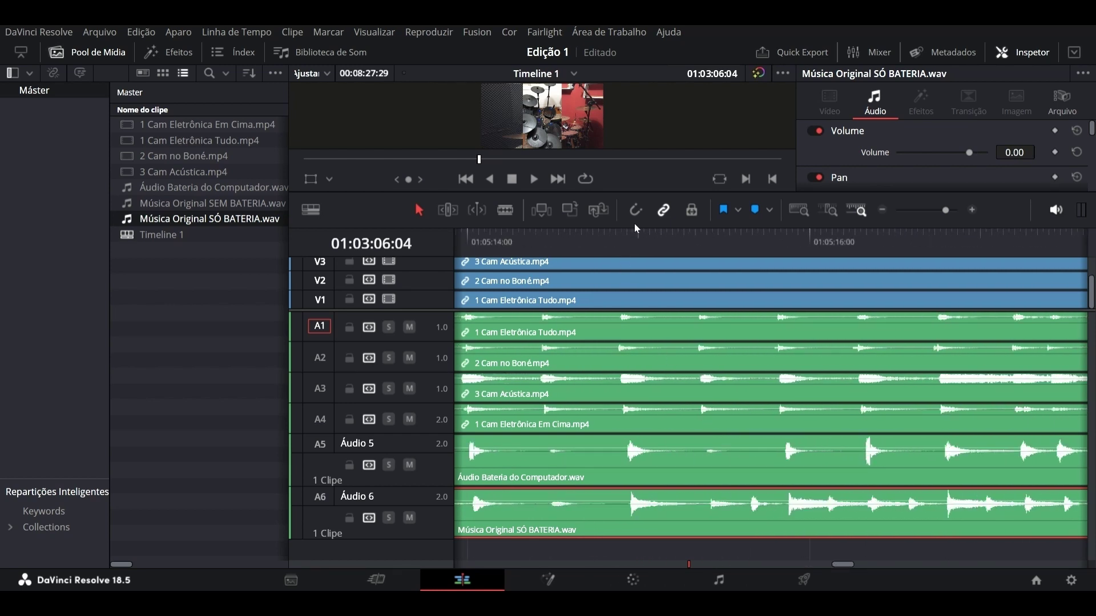
Step: Check sync at 01:05:14:27, nudge SÓ BATERIA one frame earlier, restore track heights and fit the view
click(623, 237)
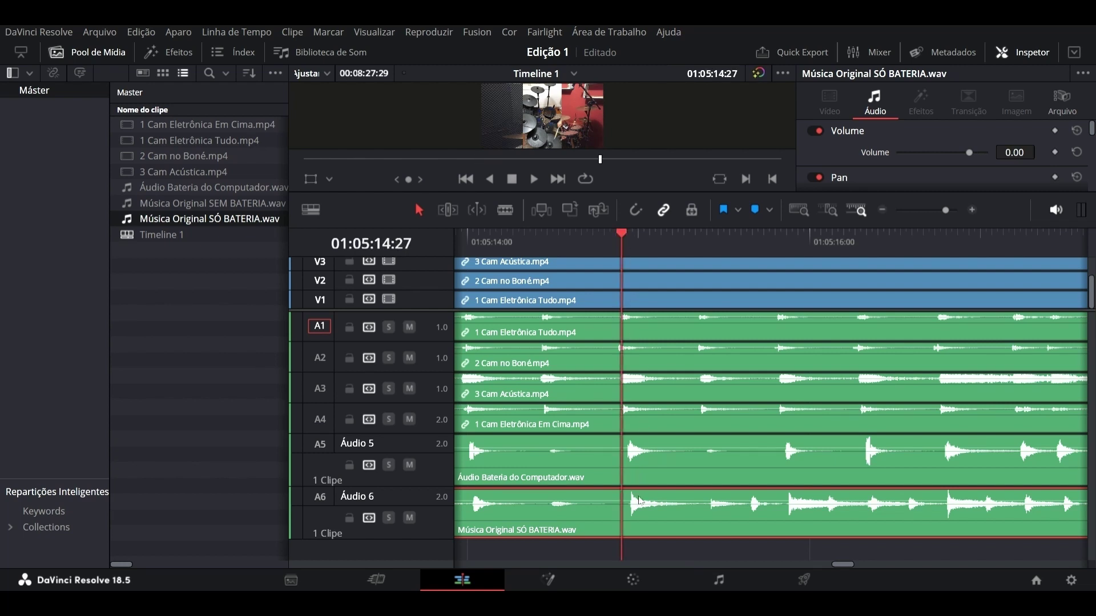
drag(651, 513, 645, 516)
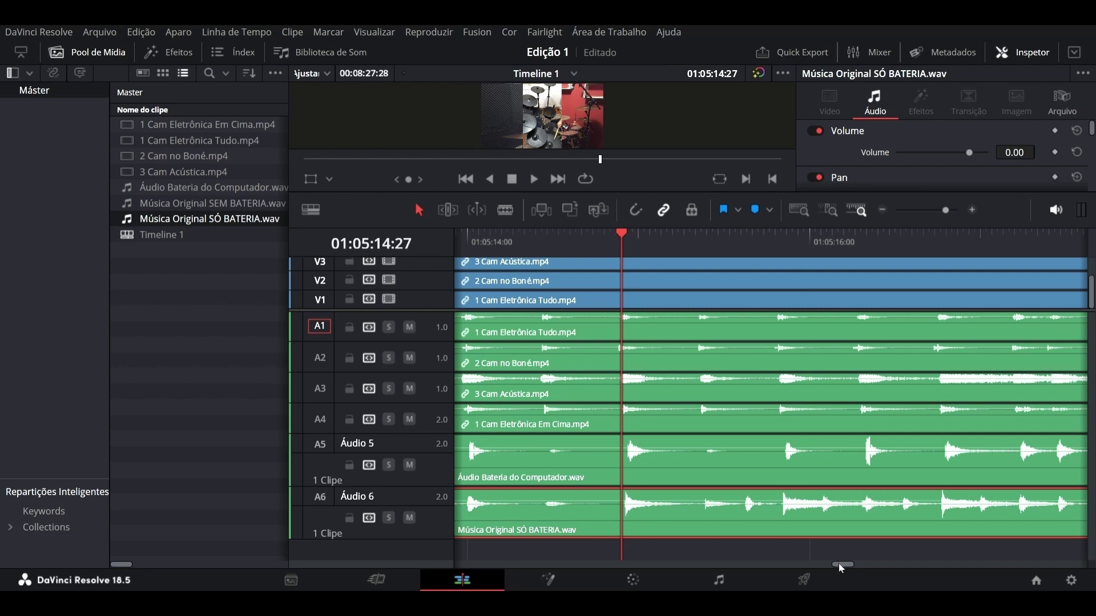
drag(839, 564, 907, 570)
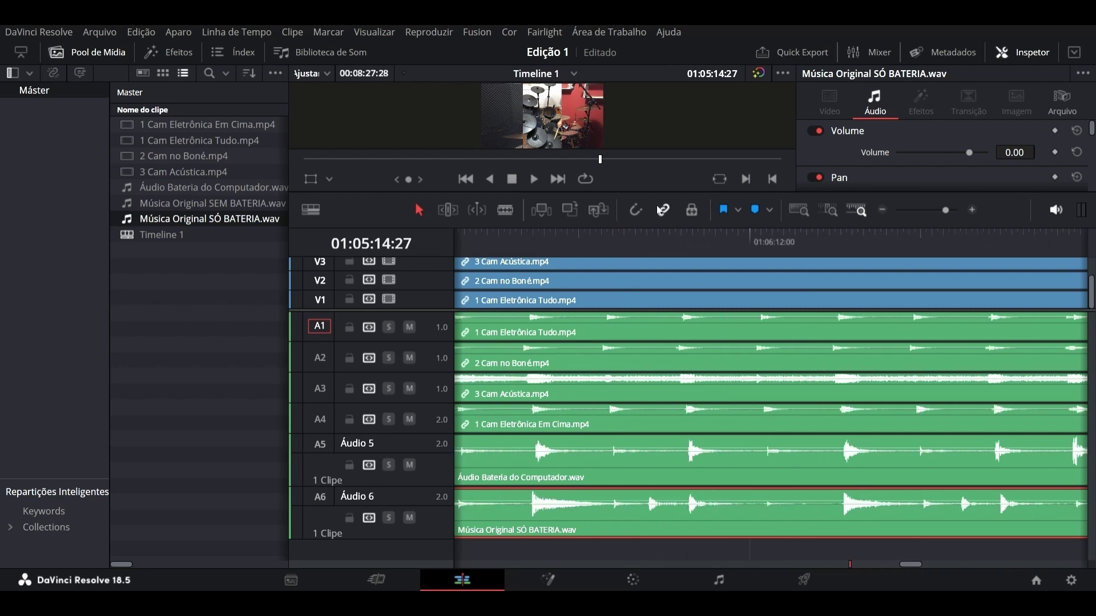
click(688, 239)
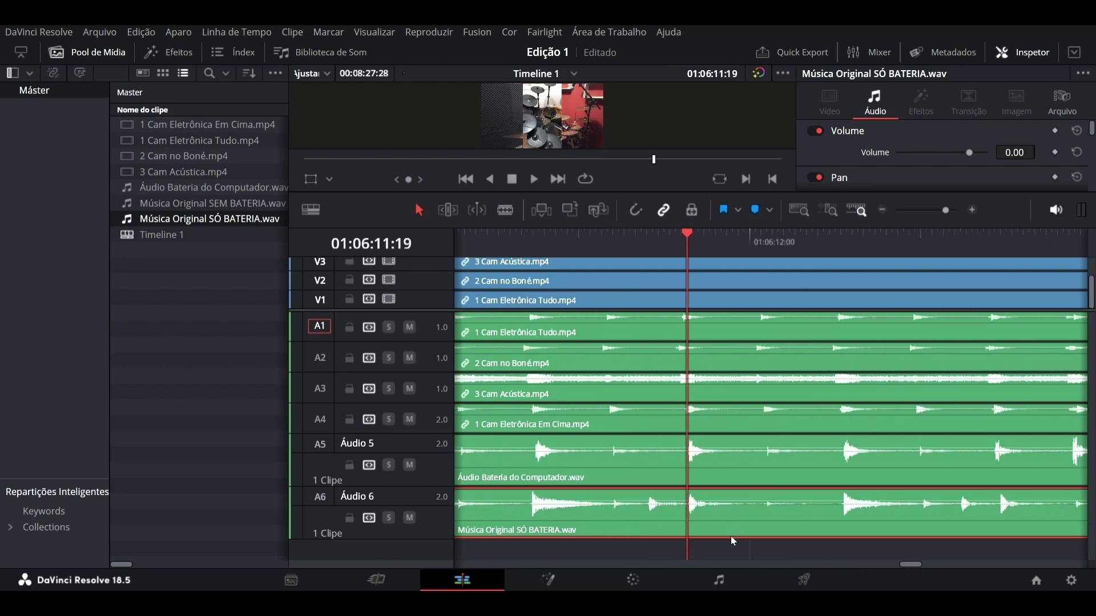
mouse_move(909, 565)
mouse_down()
mouse_move(663, 570)
mouse_move(681, 570)
mouse_up()
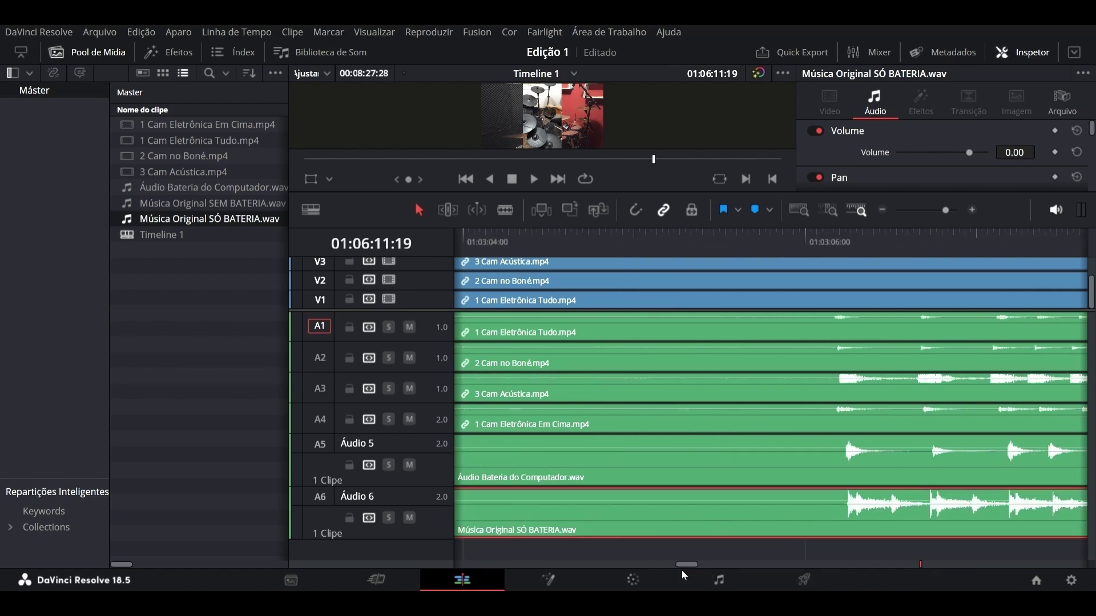
drag(681, 571, 684, 570)
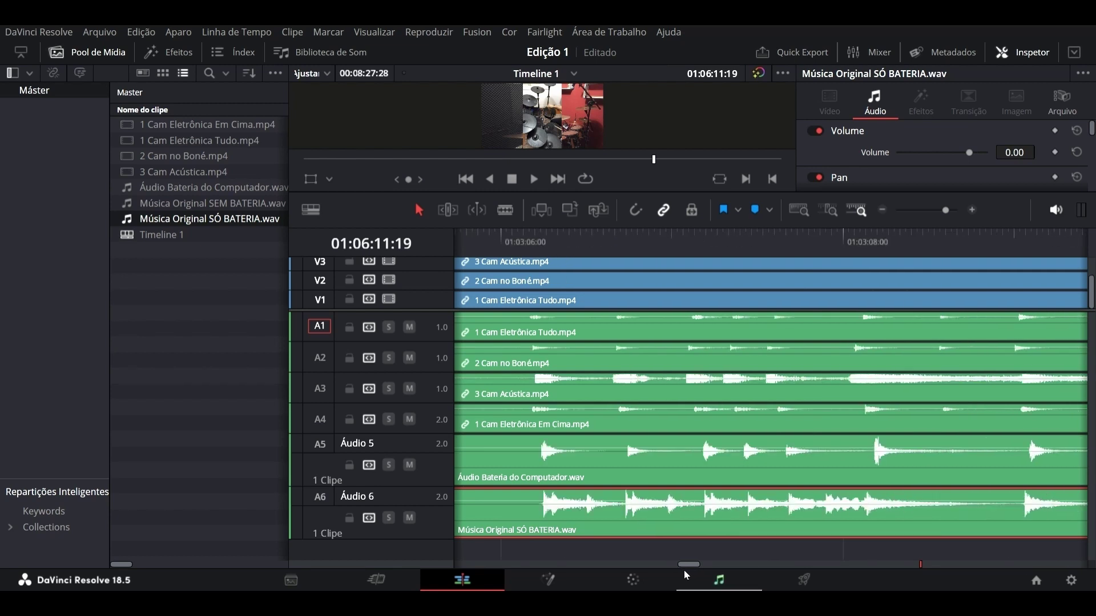
drag(446, 487, 452, 495)
click(446, 491)
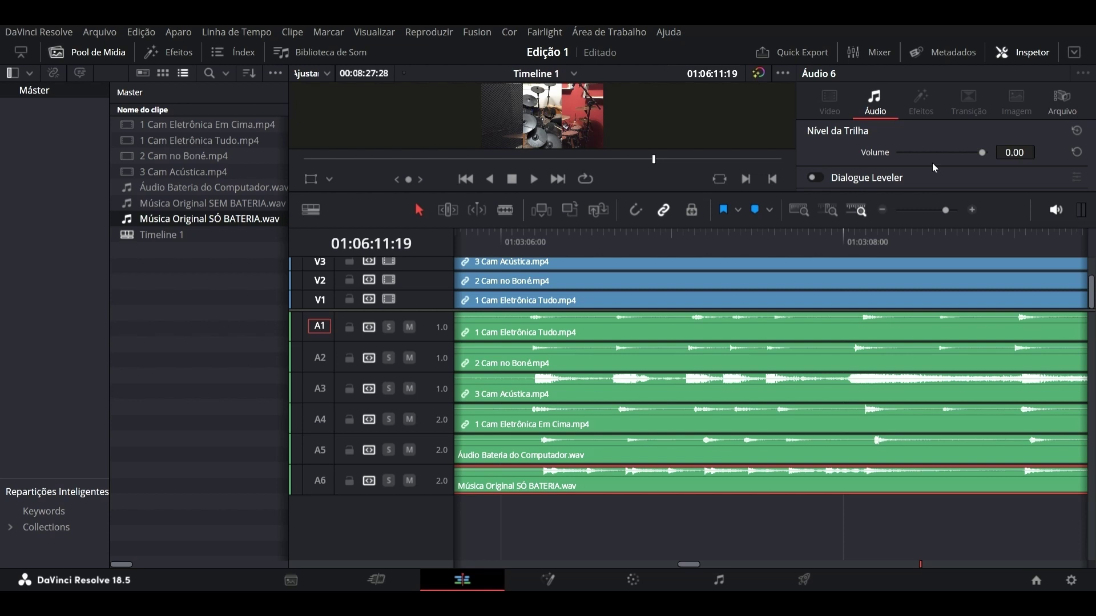
click(799, 211)
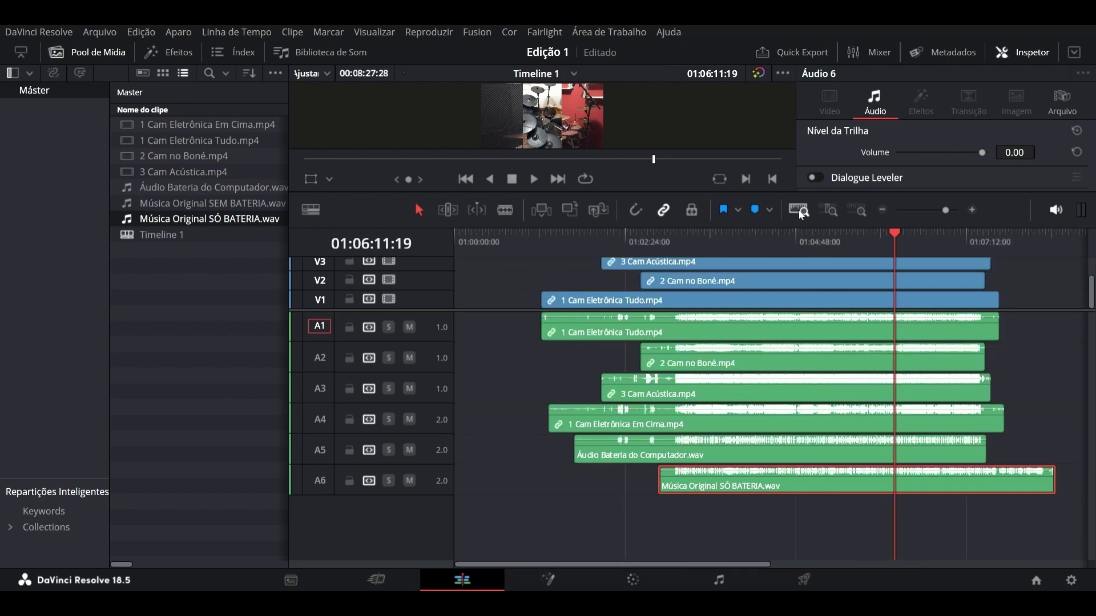
Step: Deselect the A6 music clip and select Música Original SEM BATERIA.wav in the Media Pool
click(636, 529)
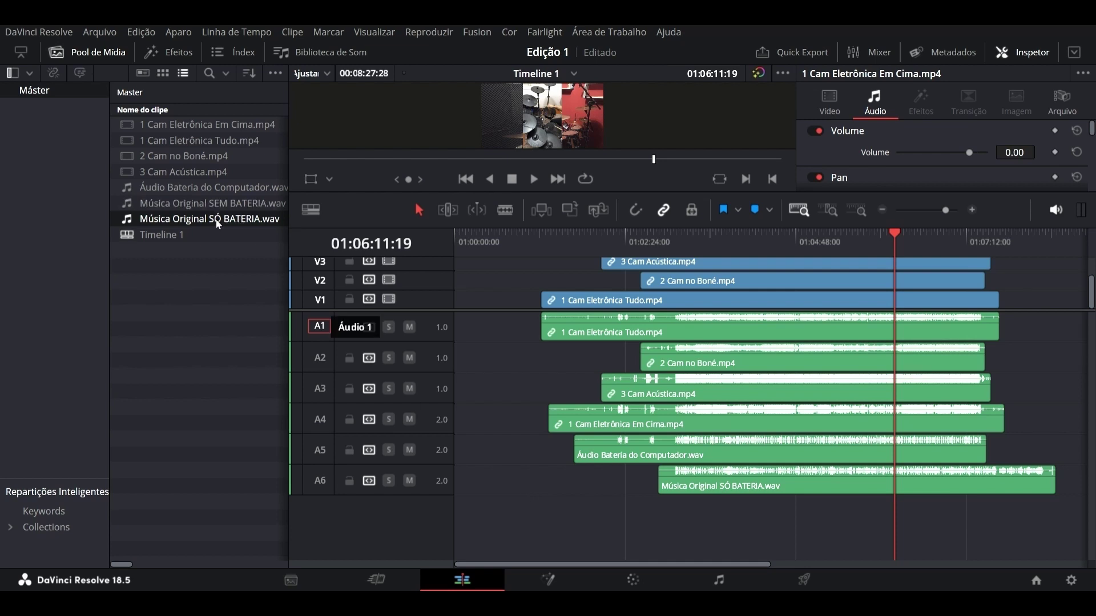
click(223, 203)
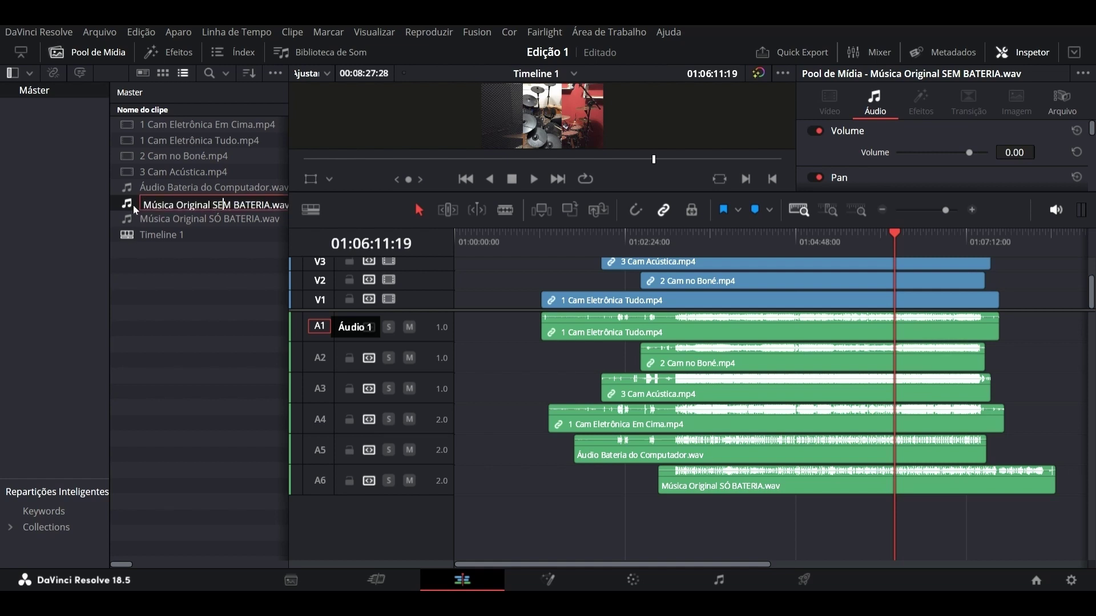
Step: Place Música Original SEM BATERIA.wav on new track A7, snapped to the A6 clip's start
drag(126, 209, 184, 212)
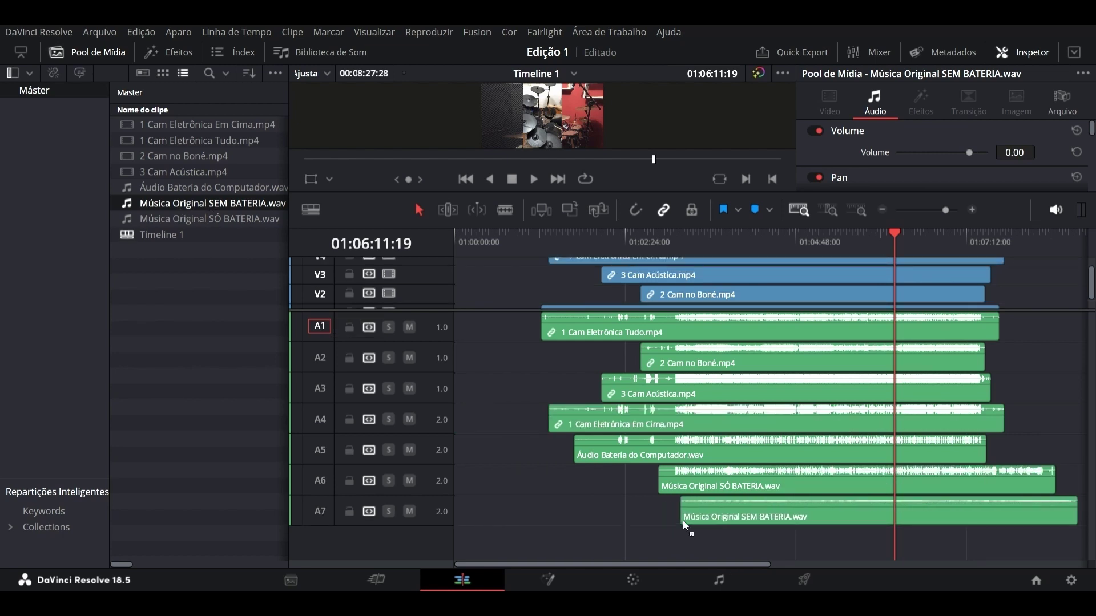
drag(776, 505, 687, 519)
click(636, 211)
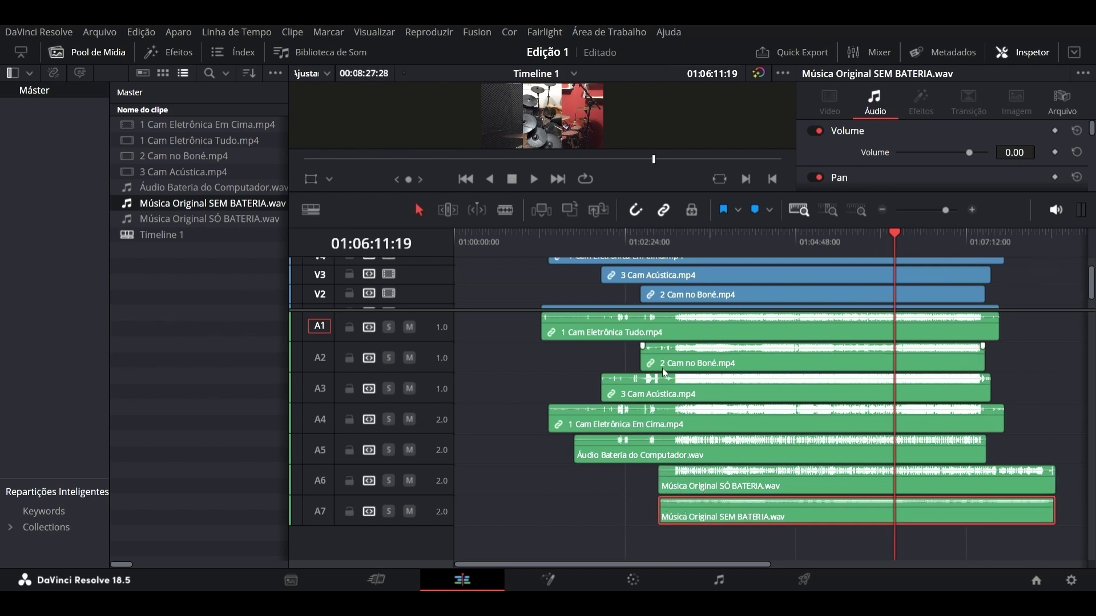
click(659, 239)
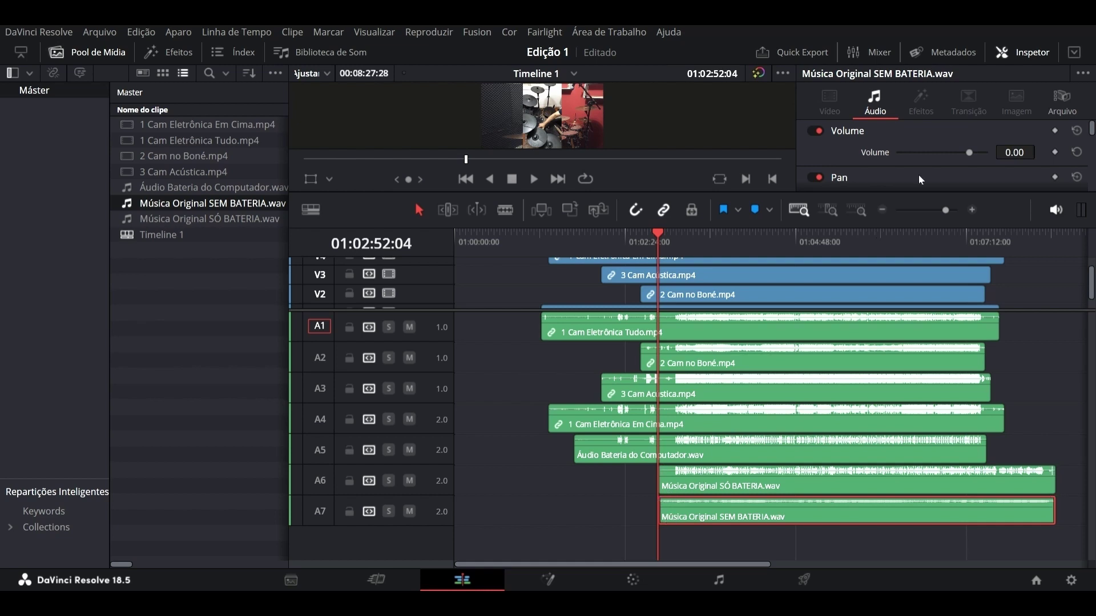
Step: Zoom in on the playhead and confirm the A7 clip's start stays on it
click(936, 210)
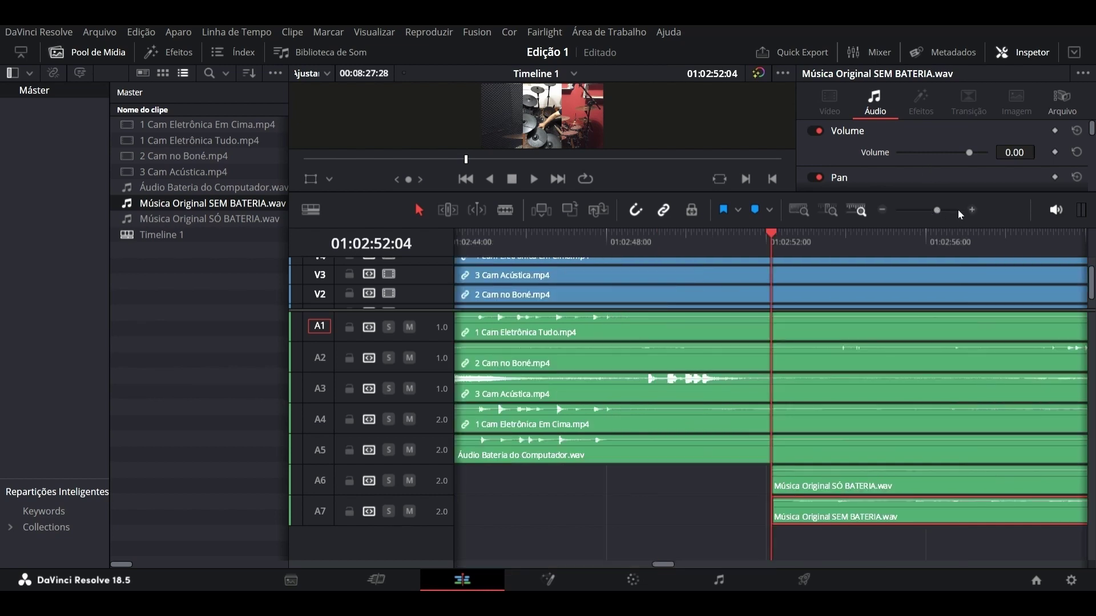
click(969, 210)
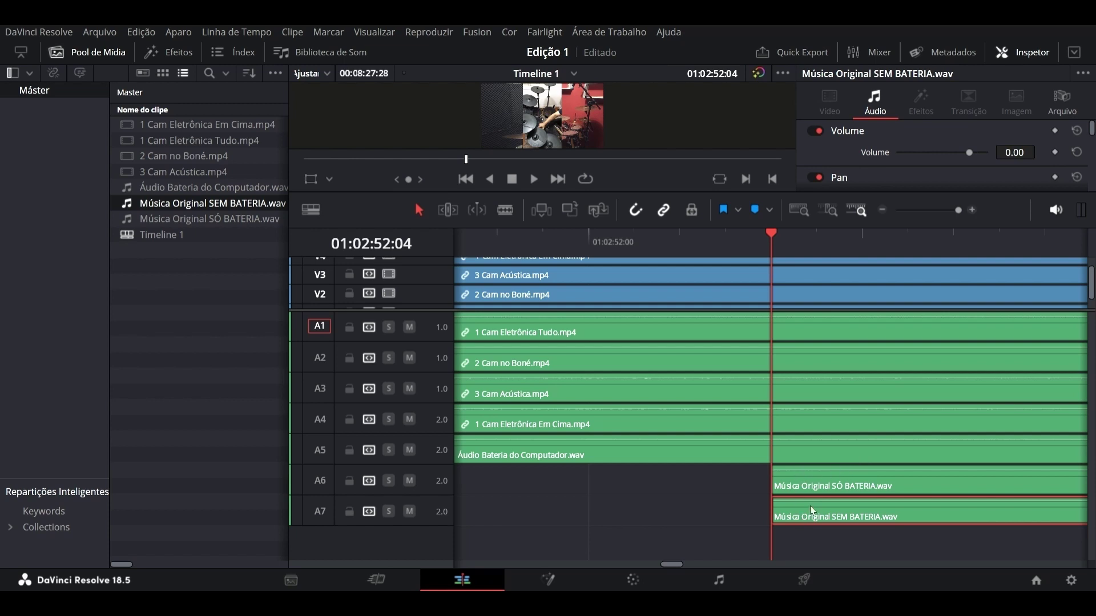
drag(805, 516, 742, 521)
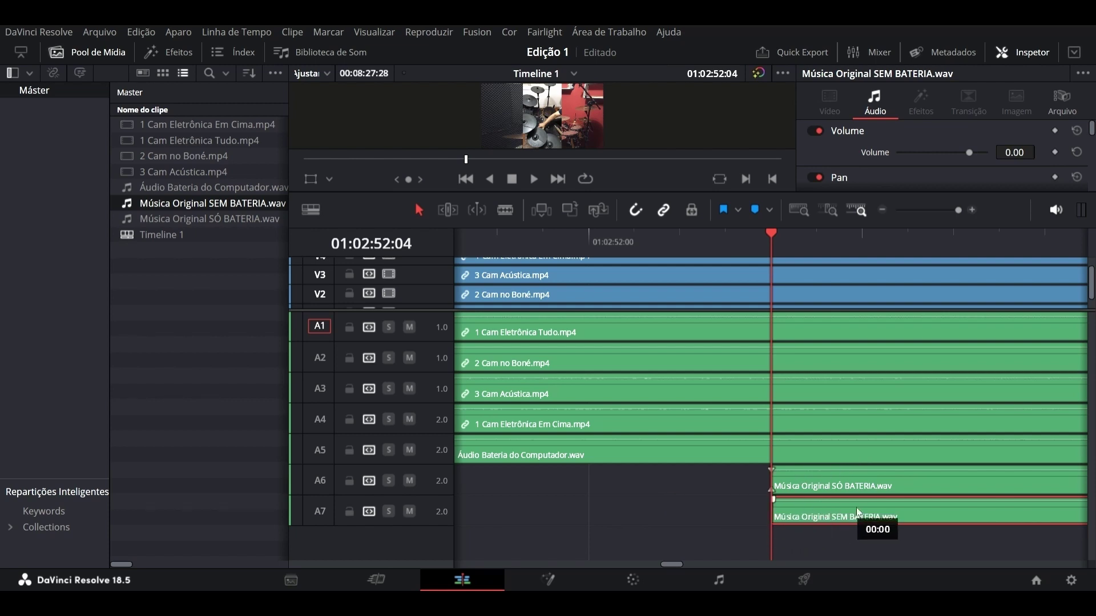
mouse_move(740, 517)
mouse_down()
mouse_move(928, 523)
mouse_move(796, 516)
mouse_up()
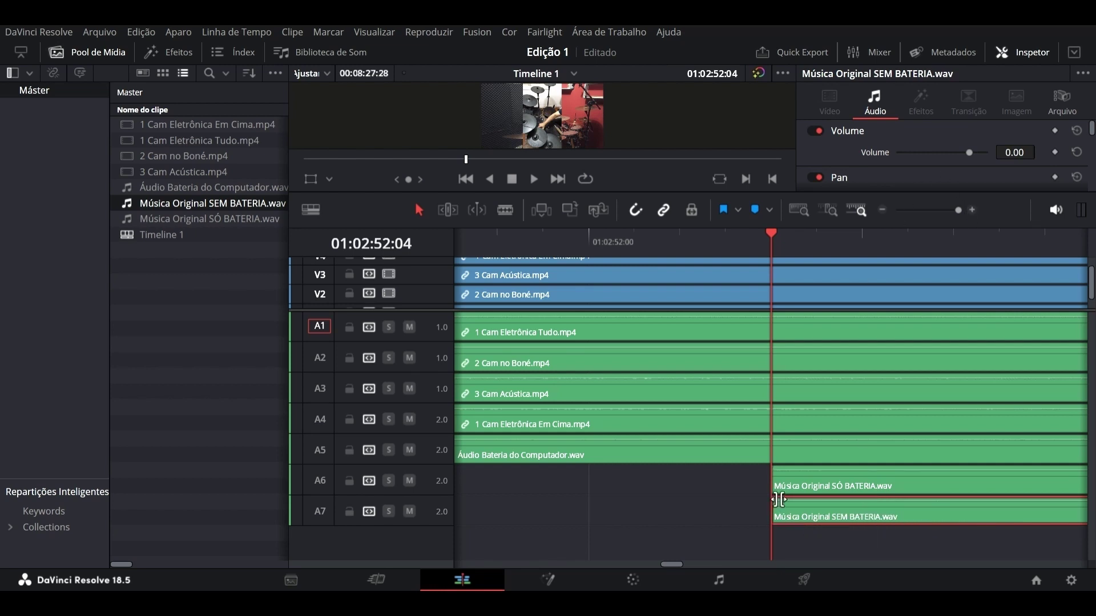
Step: Trim the starts of the computer drum audio and the Em Cima camera clip to the playhead
click(799, 210)
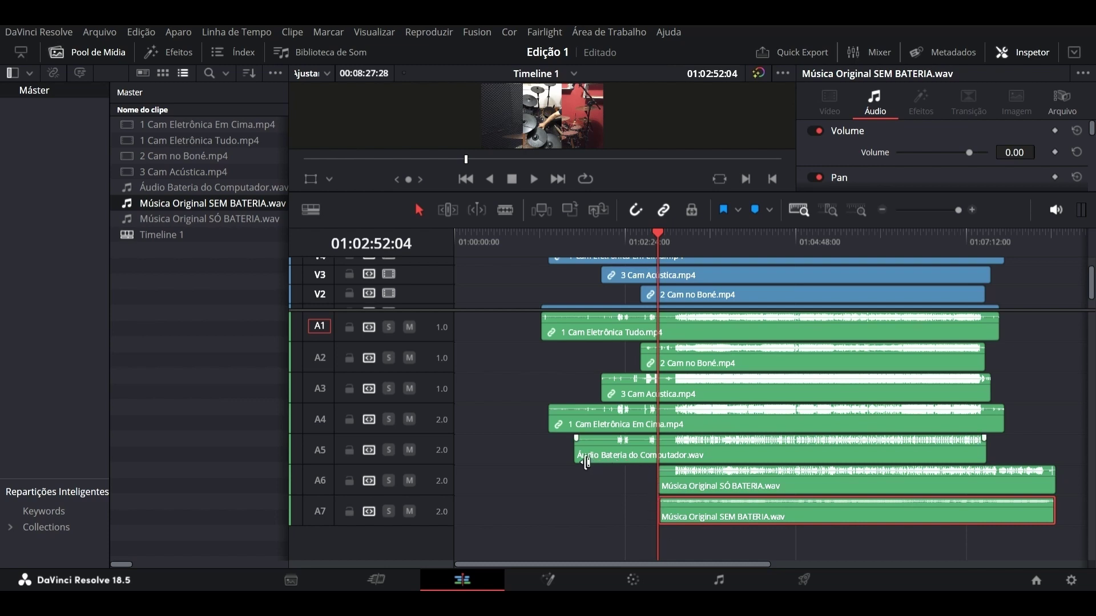
drag(577, 455, 656, 456)
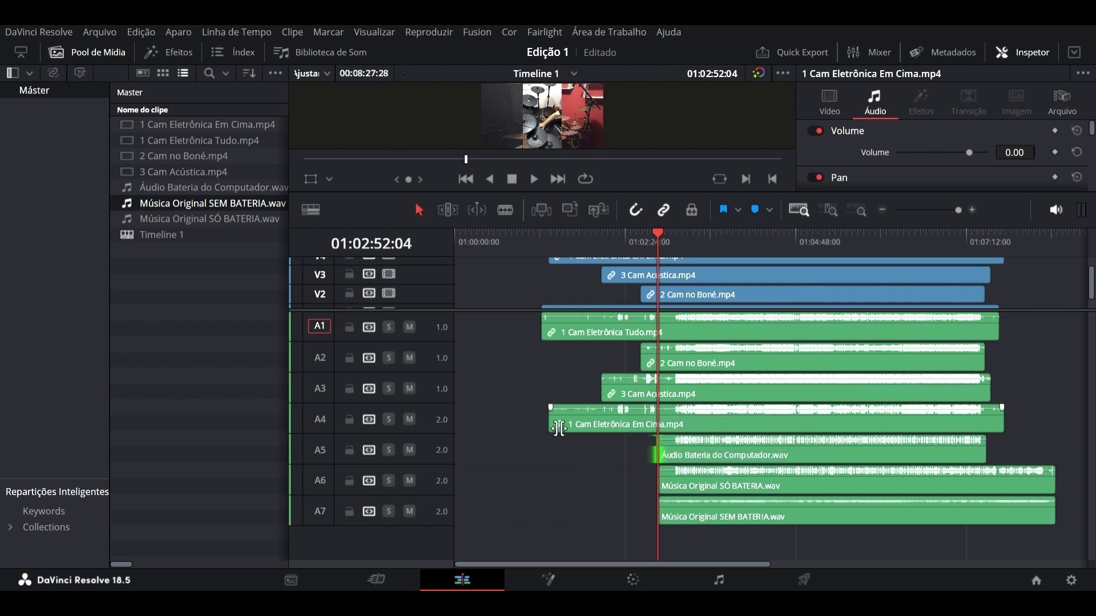
drag(558, 429, 657, 427)
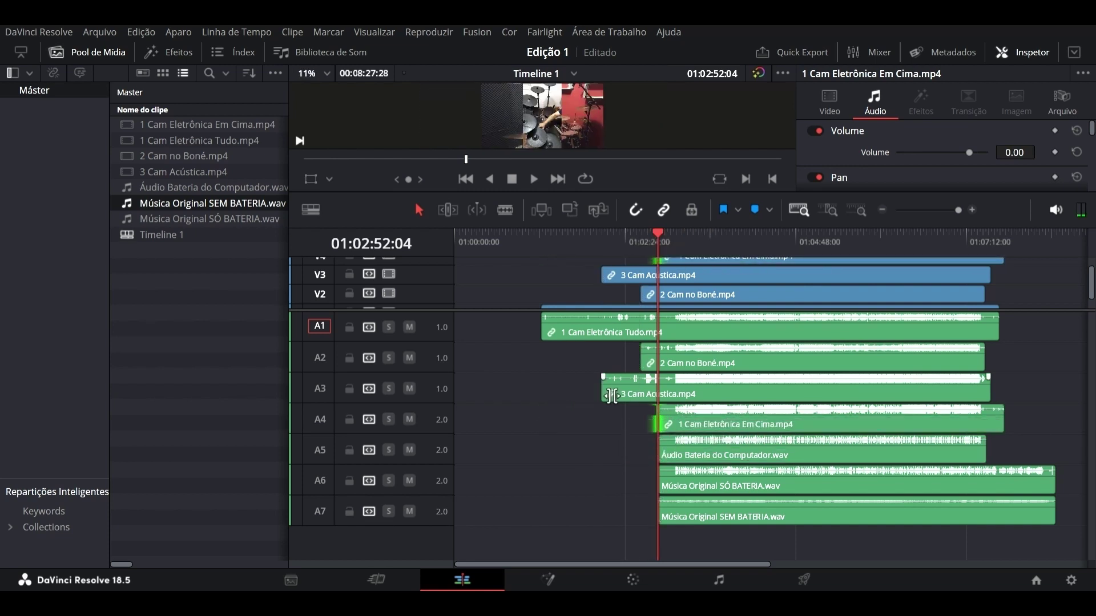
Step: Trim the 3 Cam Acústica, 2 Cam no Boné and 1 Cam Eletrônica Tudo starts to the playhead, then enlarge the video track area
drag(607, 395, 658, 393)
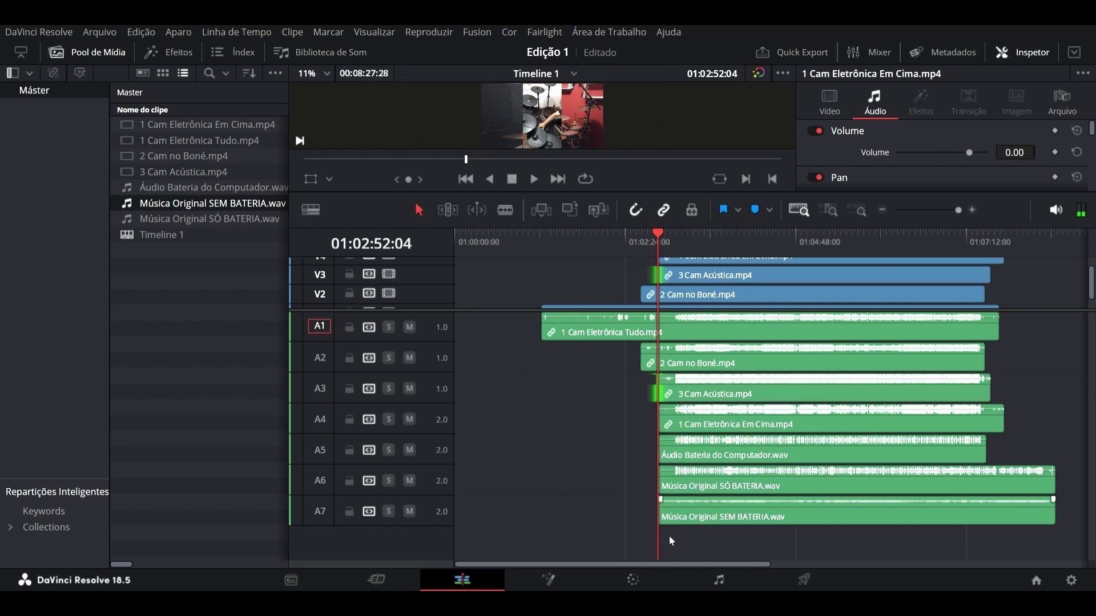
key(space)
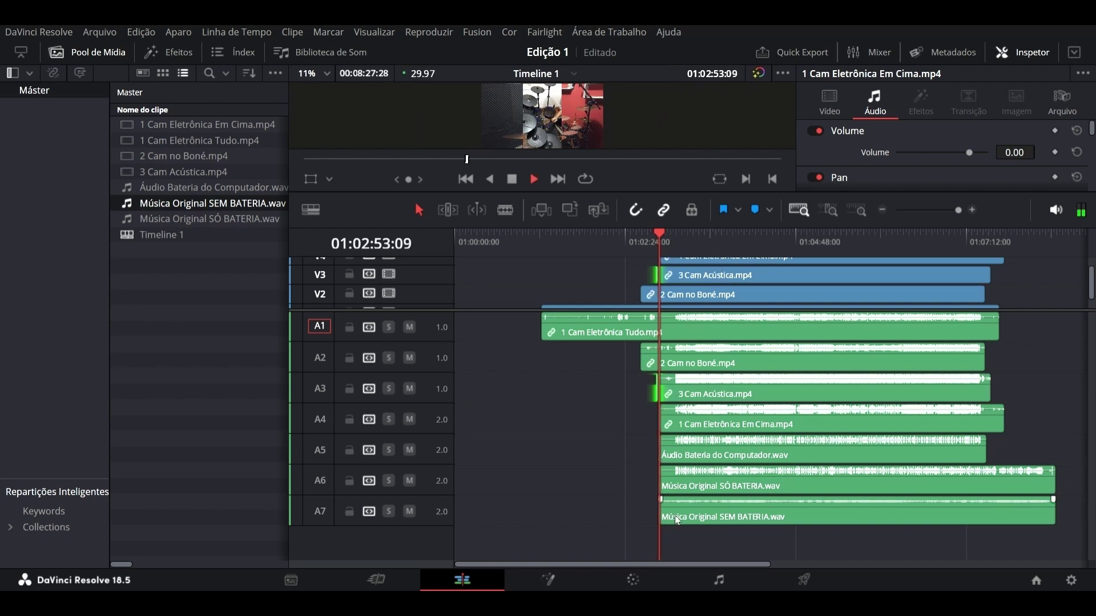
key(space)
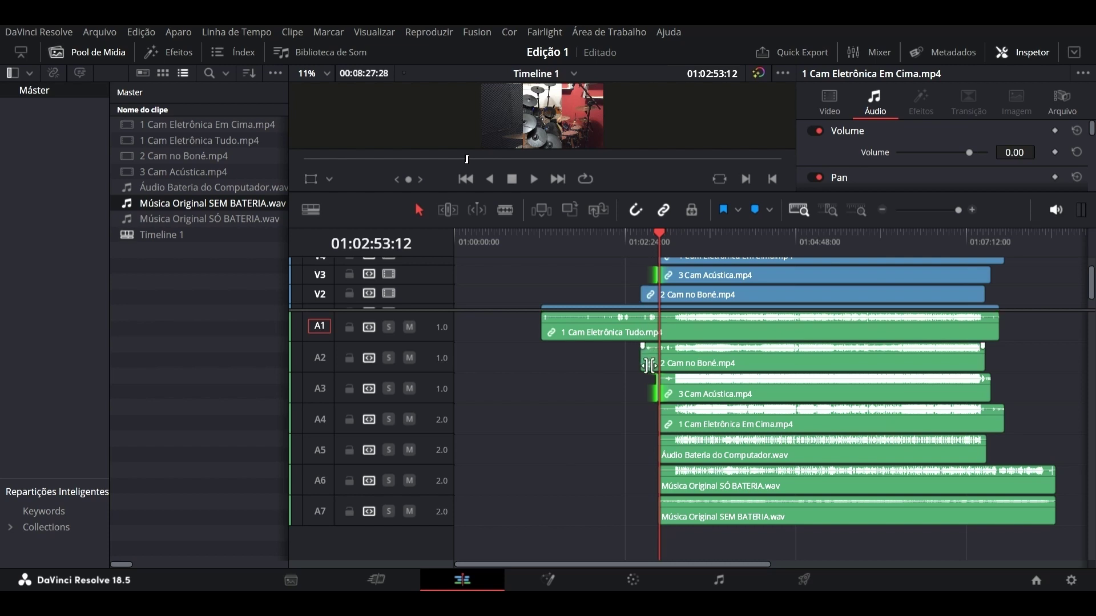
drag(643, 363, 663, 365)
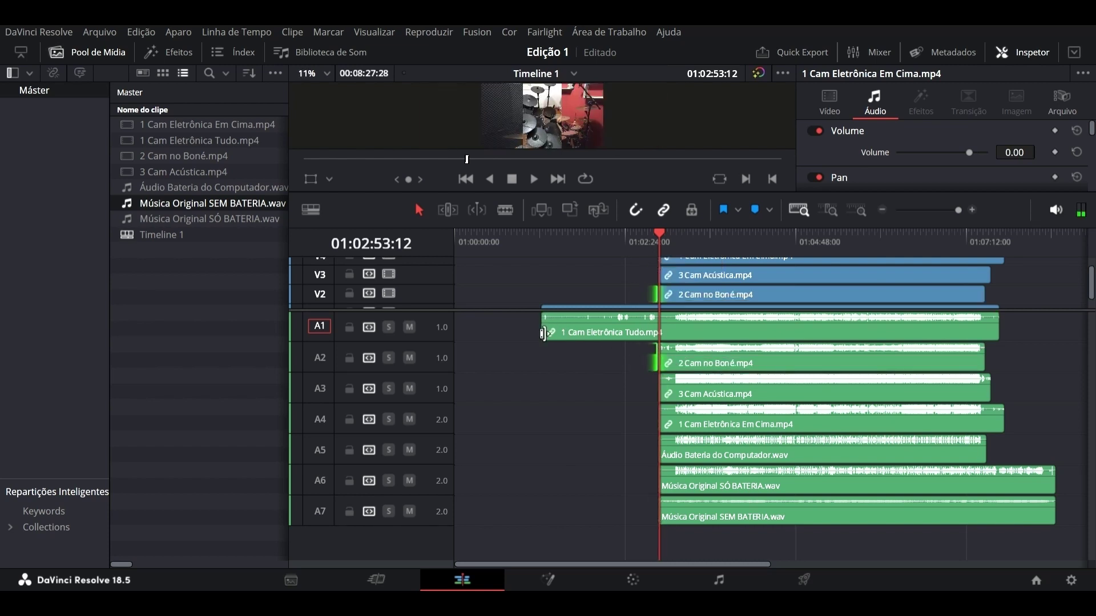
drag(549, 333, 661, 334)
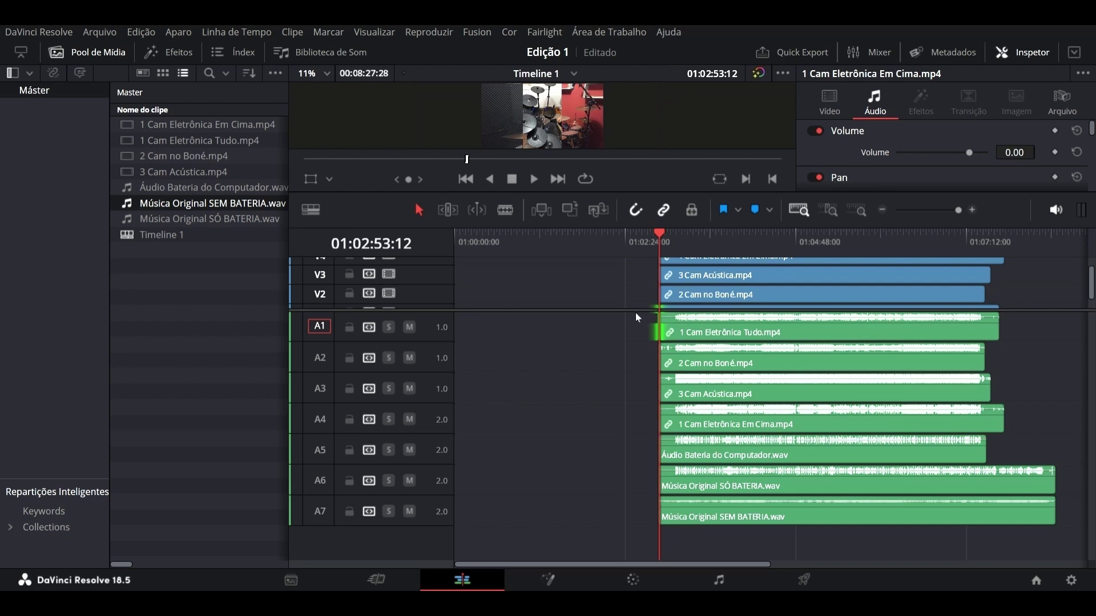
drag(641, 317, 641, 343)
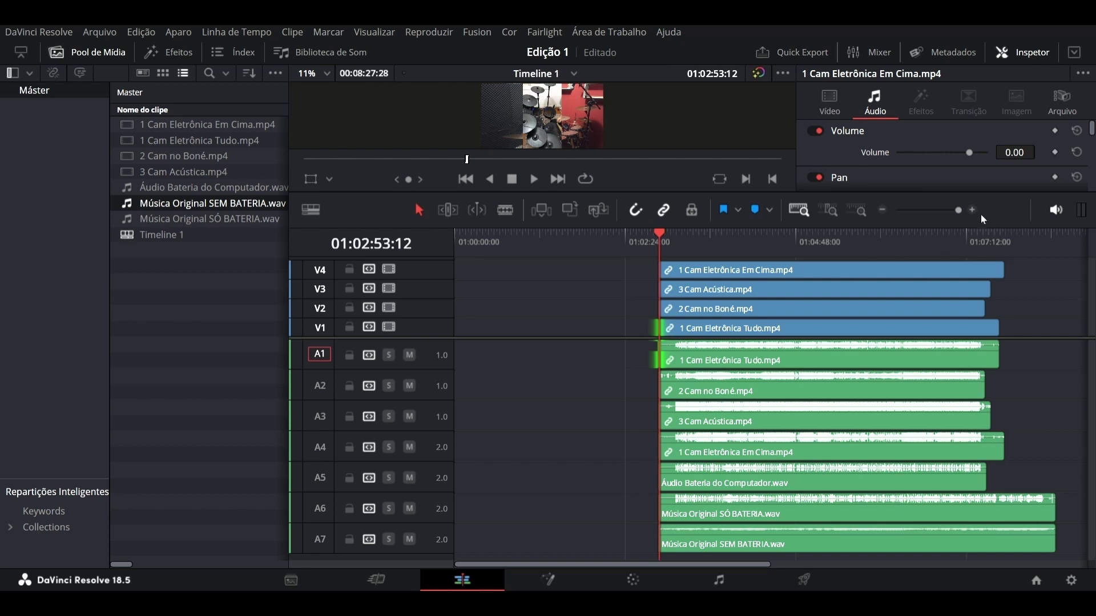
Step: Drag the 1 Cam Eletrônica Tudo start left until it matches the other clips' start
click(972, 211)
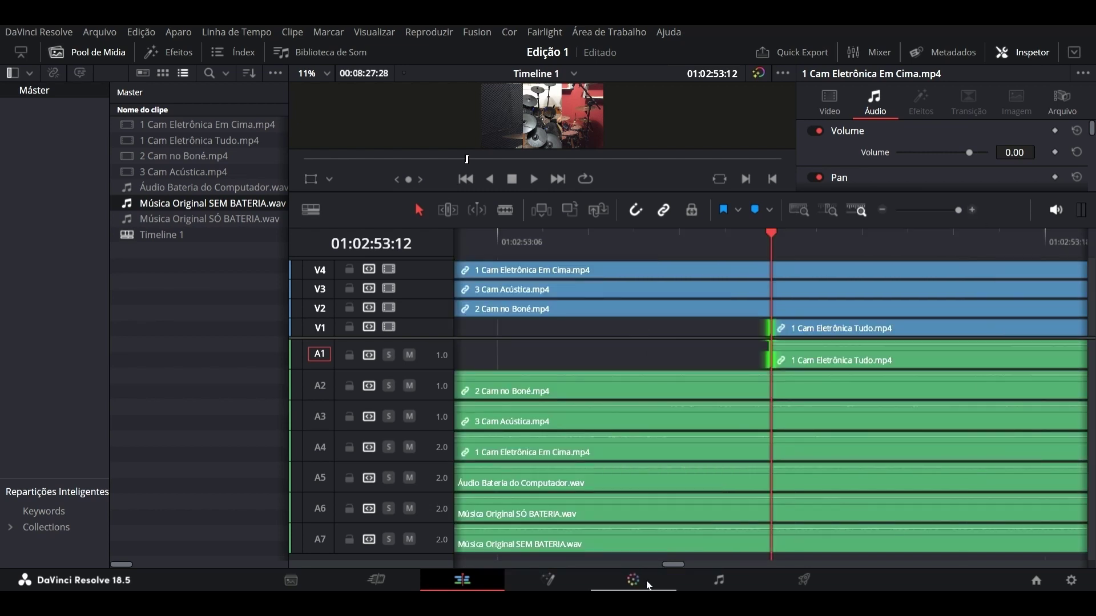
drag(669, 565, 666, 565)
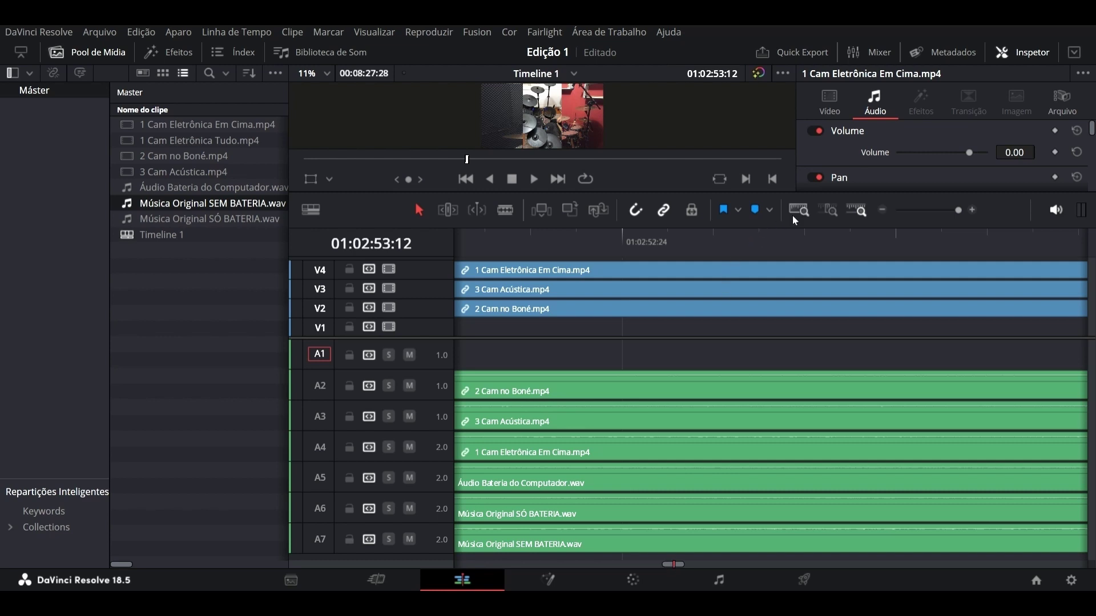
click(882, 210)
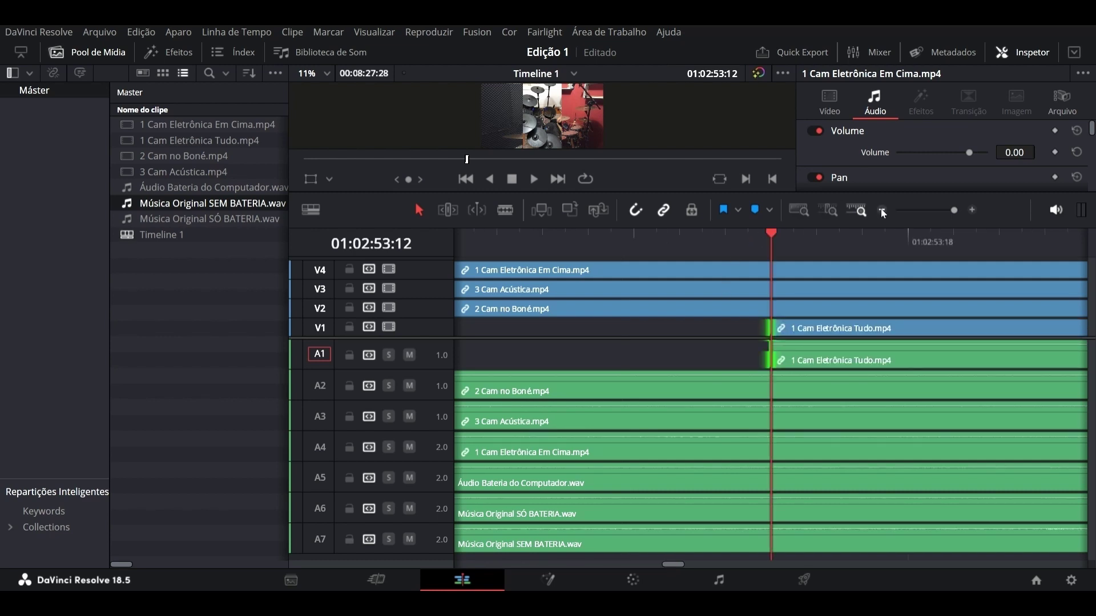
click(882, 210)
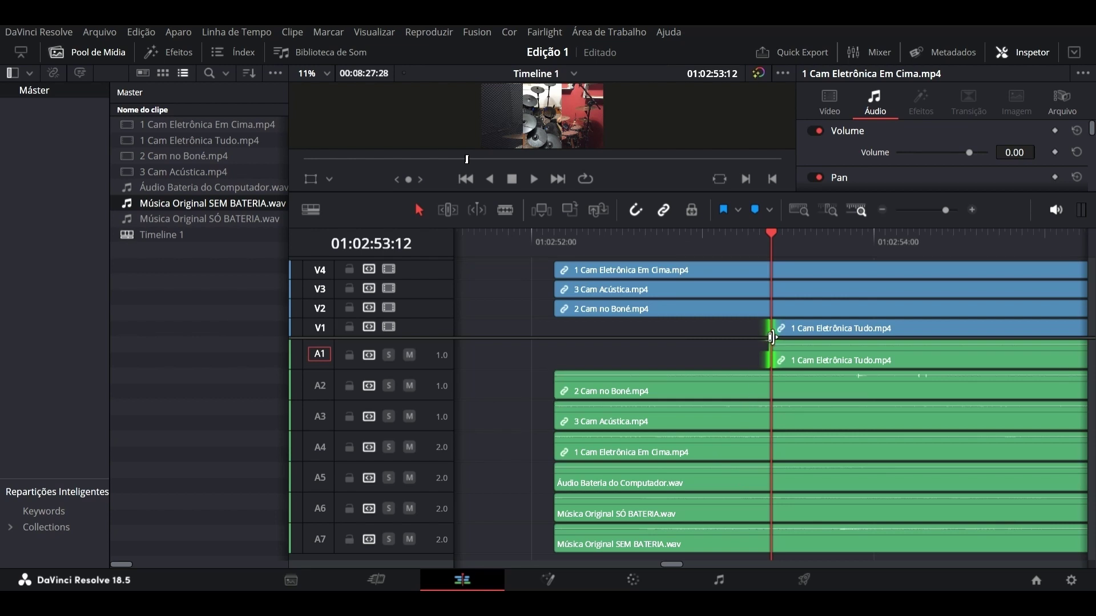
key(j)
click(617, 342)
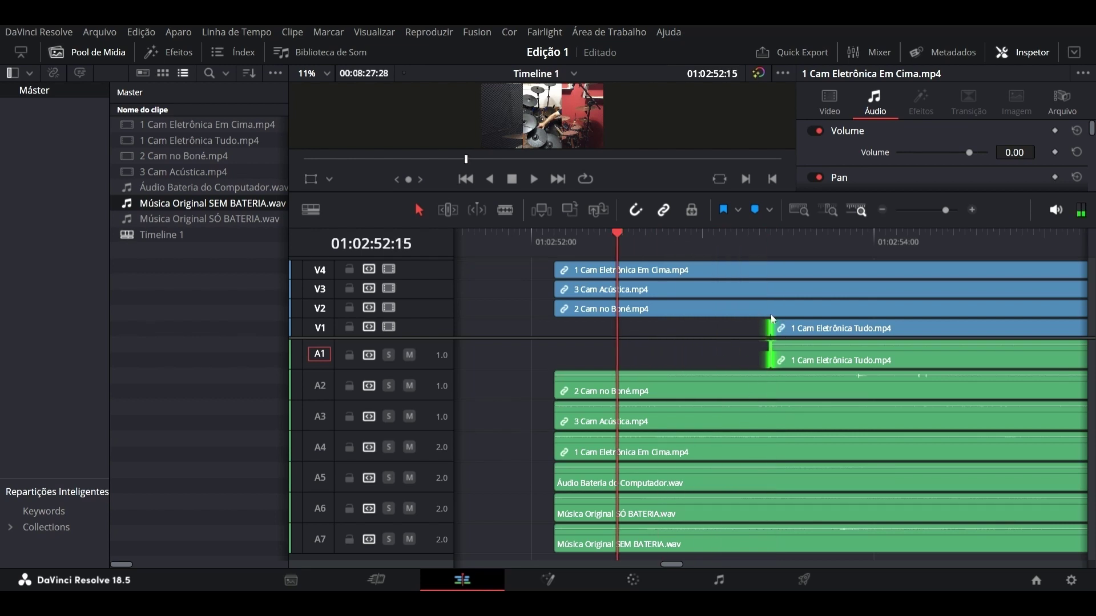
drag(770, 342, 556, 342)
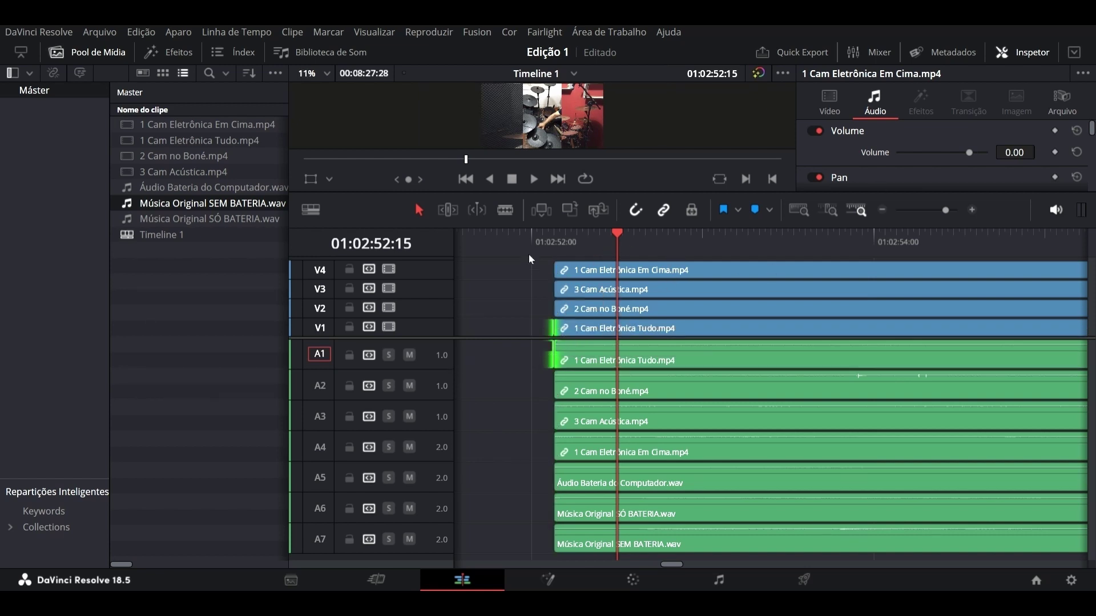
click(554, 241)
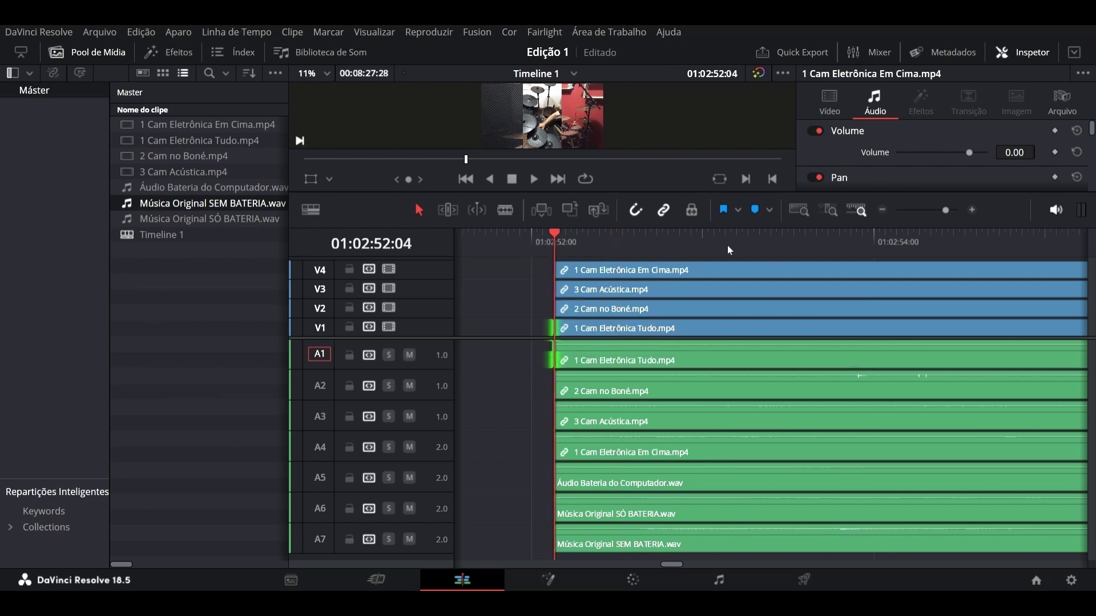
click(972, 210)
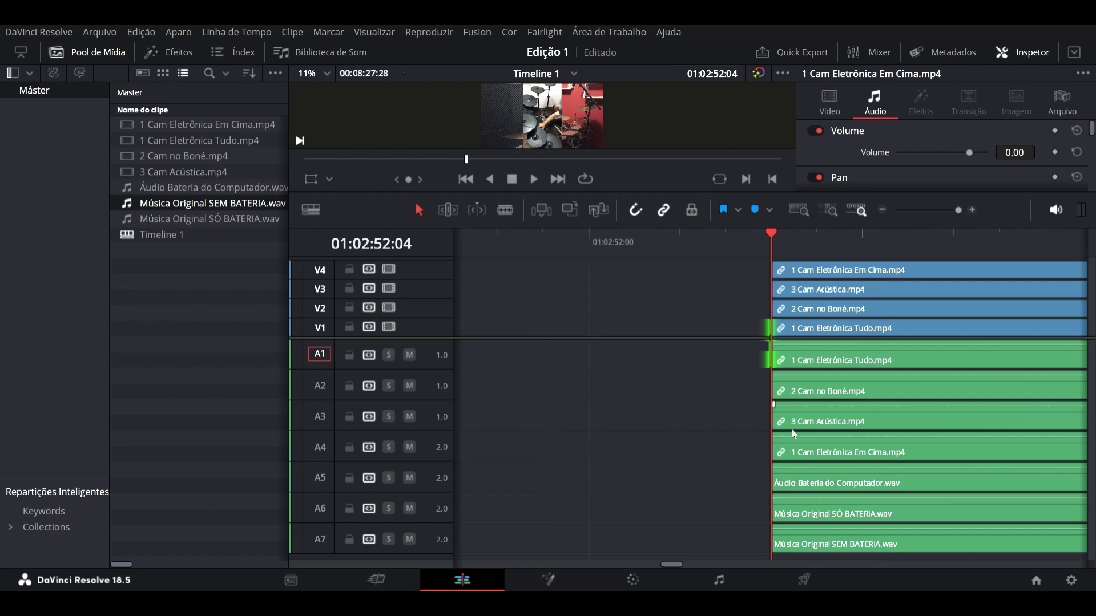
click(802, 212)
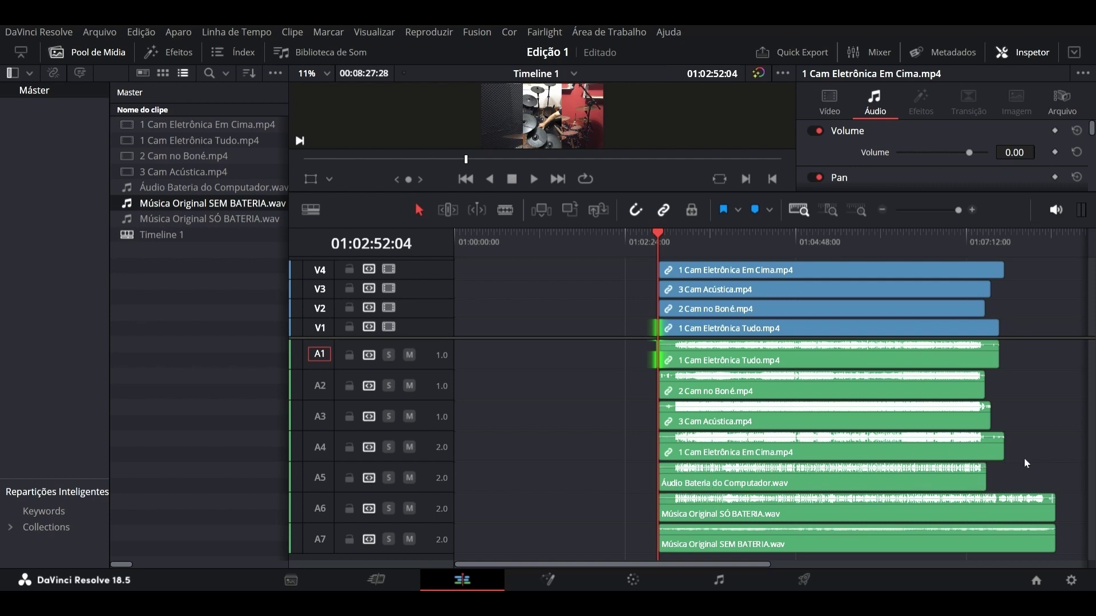
Step: Disable snapping and scrub the playhead to 01:07:23:22, zooming in to inspect the clip ends
click(979, 244)
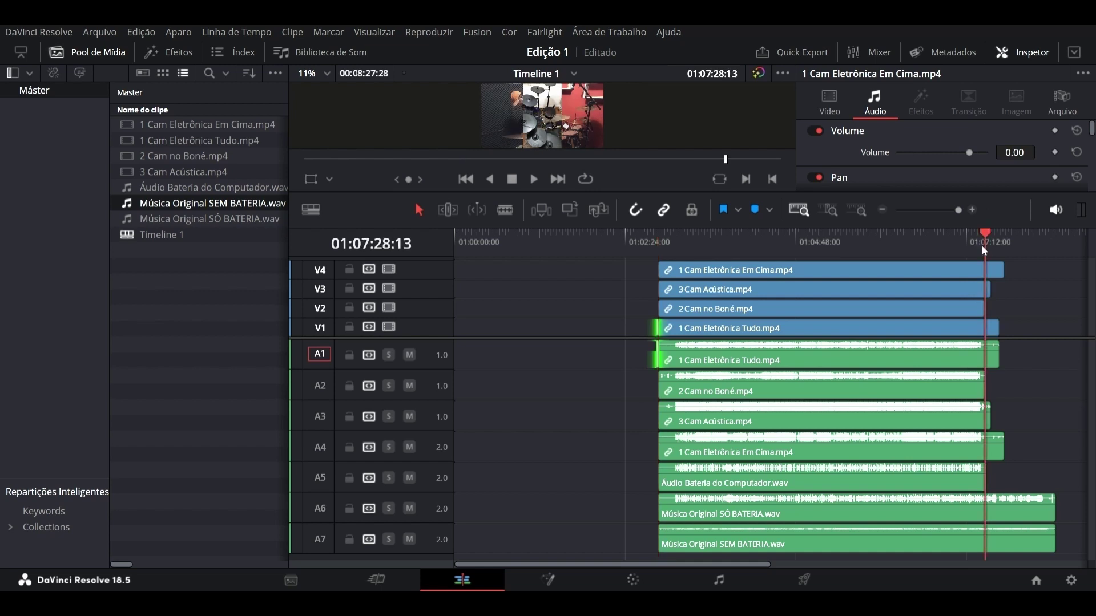
click(635, 211)
drag(986, 250, 982, 254)
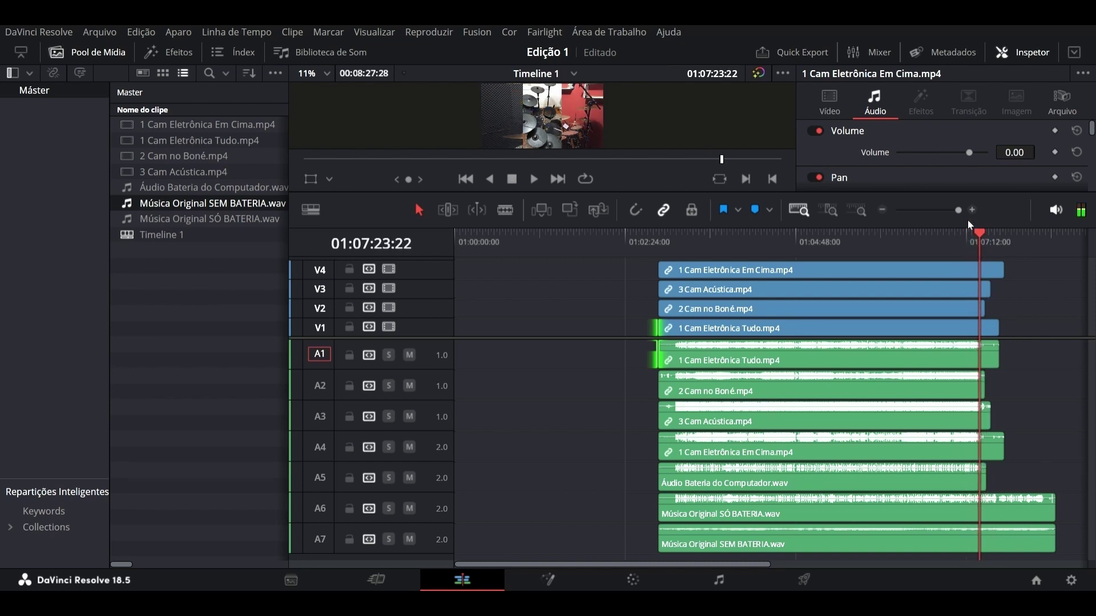
click(939, 211)
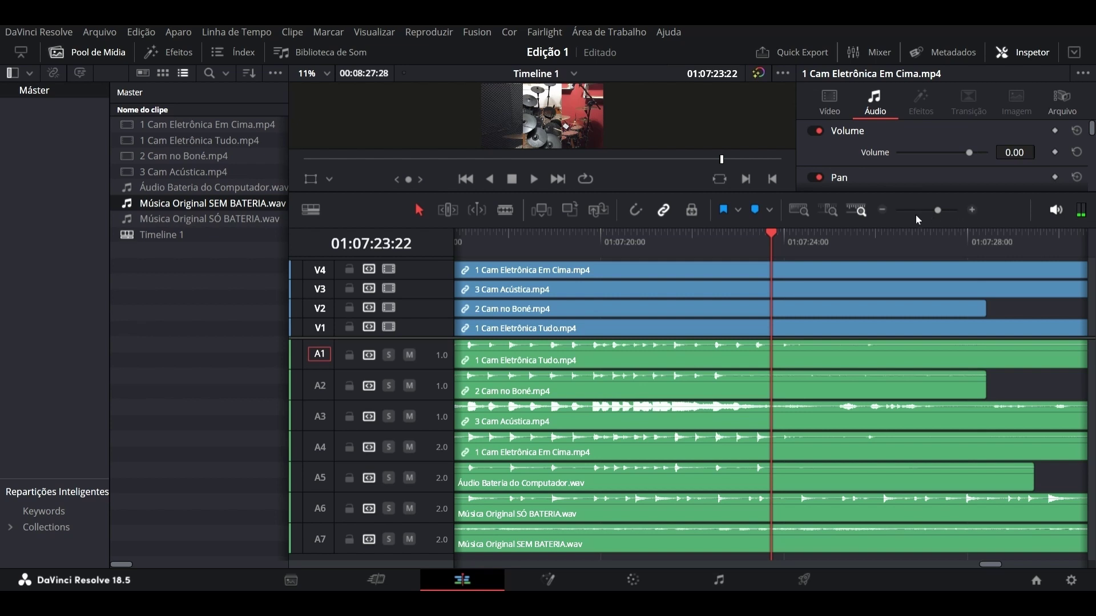
click(883, 210)
click(883, 211)
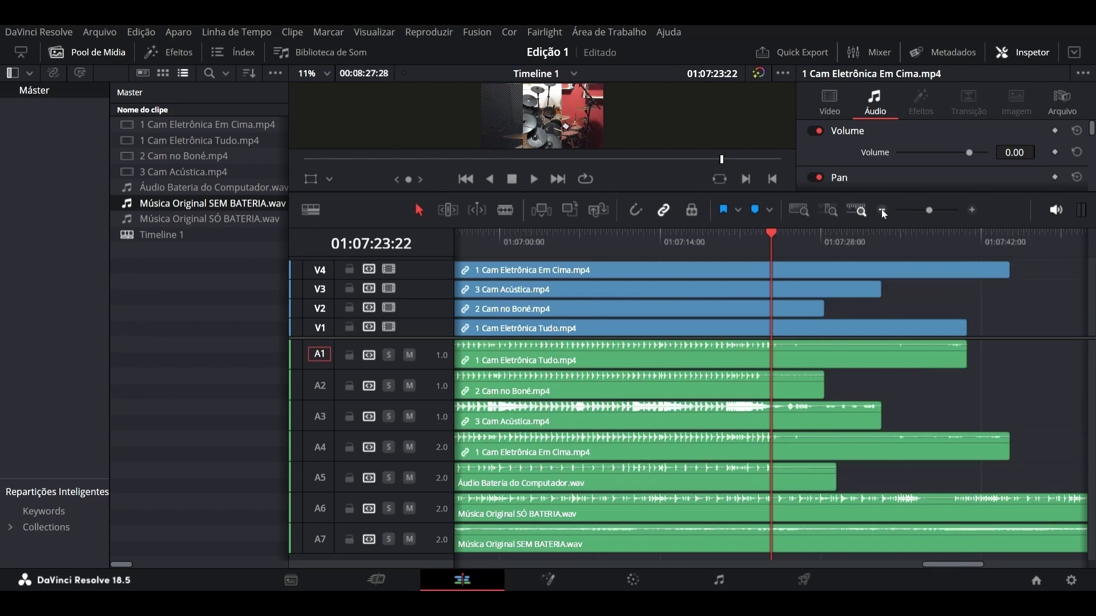
drag(770, 254, 772, 255)
click(882, 208)
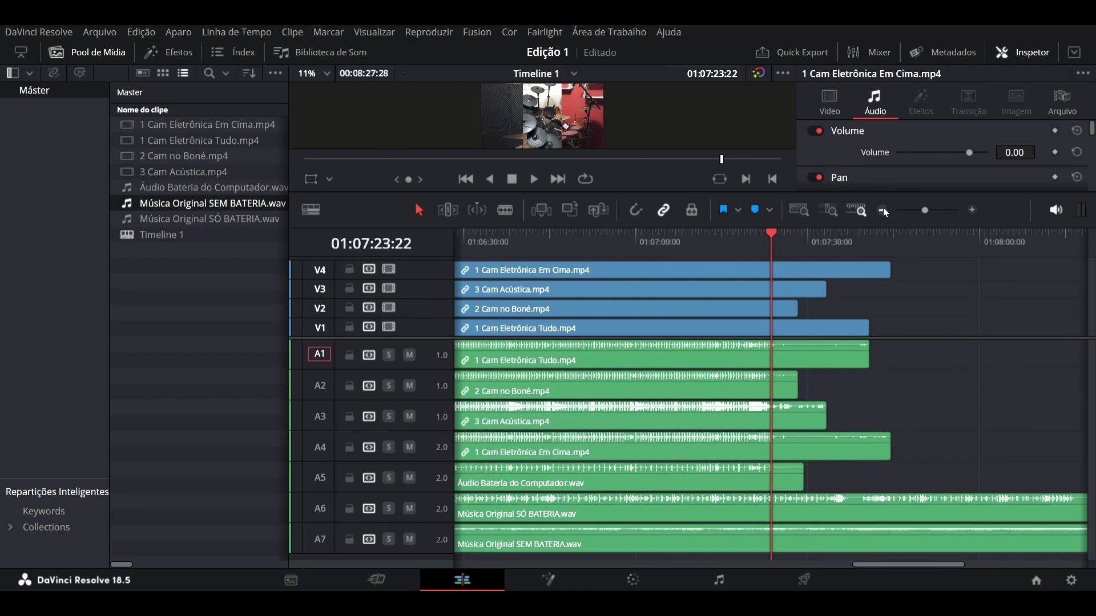
Step: Trim the ends of both Música Original tracks and the Em Cima and Tudo camera clips to 01:07:23:22
click(882, 207)
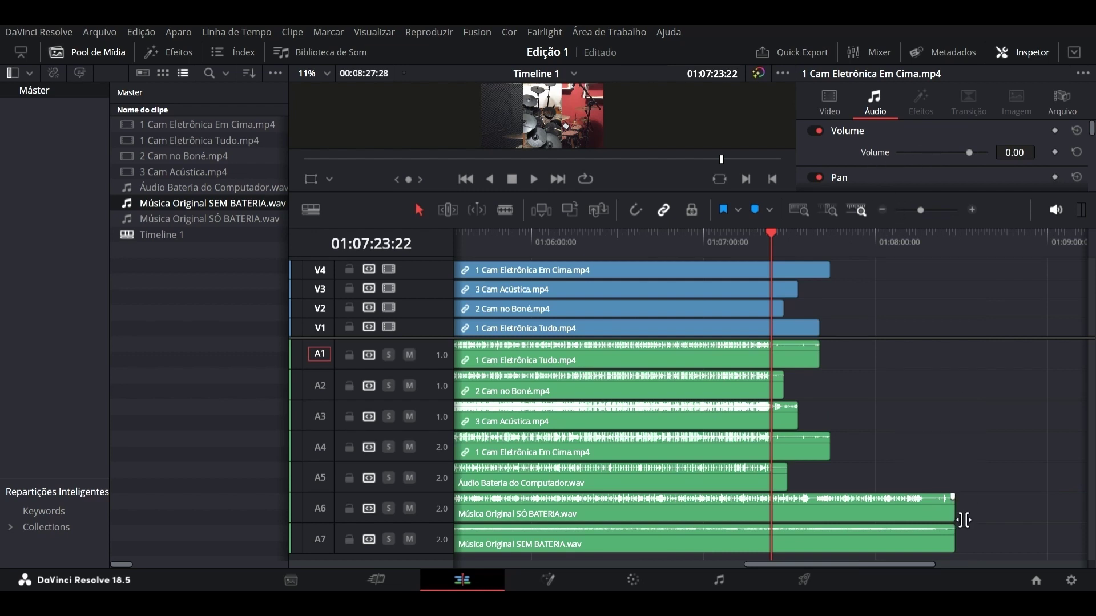
drag(953, 516, 774, 516)
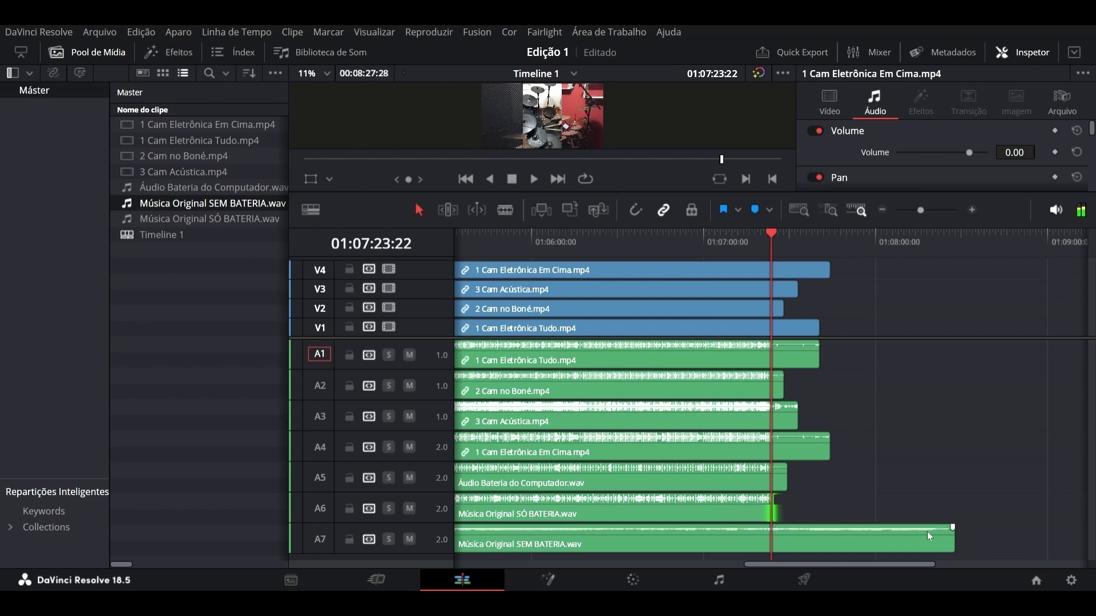
drag(962, 553, 761, 562)
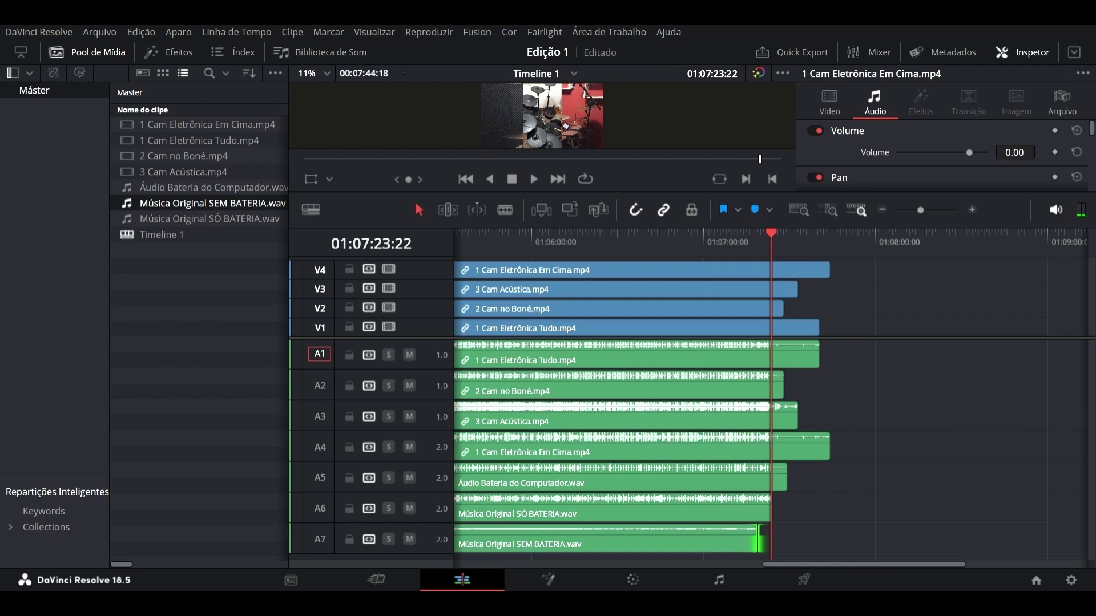
mouse_move(763, 545)
mouse_down()
mouse_move(778, 548)
mouse_move(770, 484)
mouse_up()
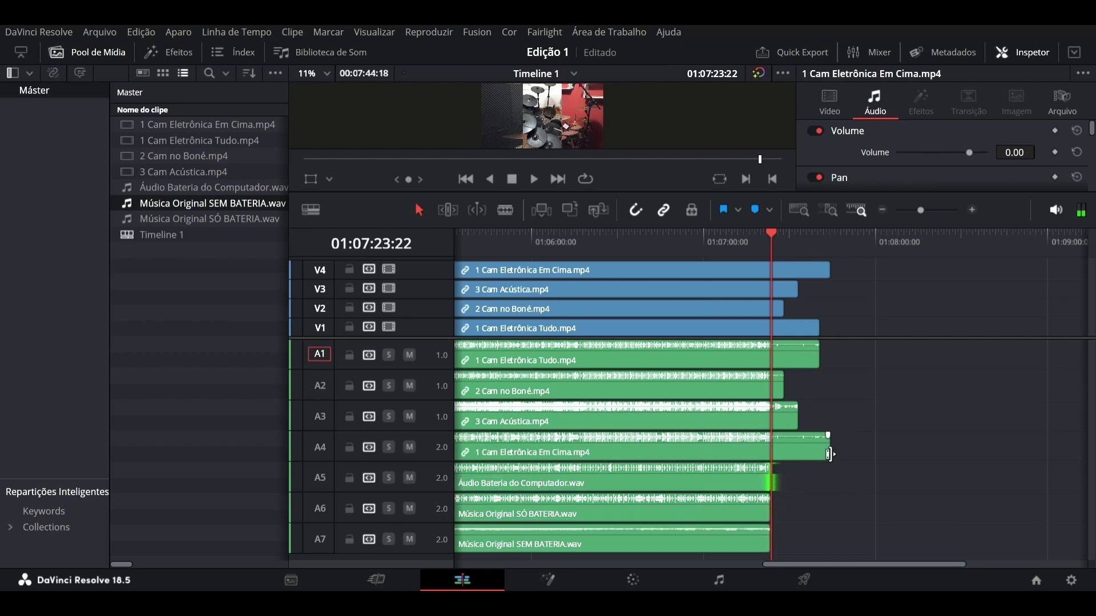
mouse_move(829, 454)
mouse_down()
mouse_move(772, 457)
mouse_move(771, 393)
mouse_up()
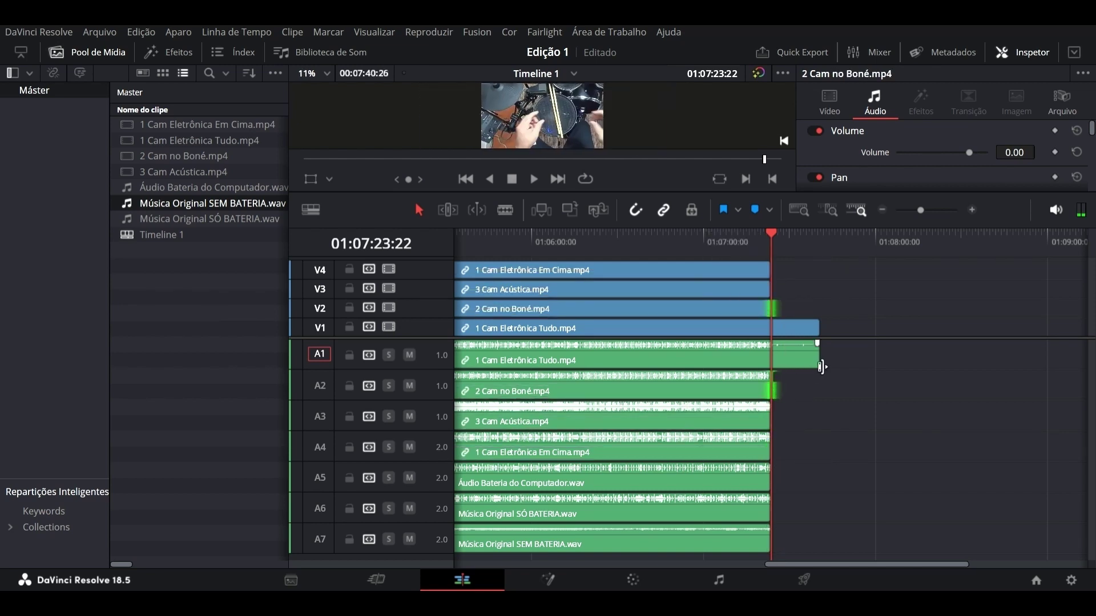
drag(819, 363, 771, 363)
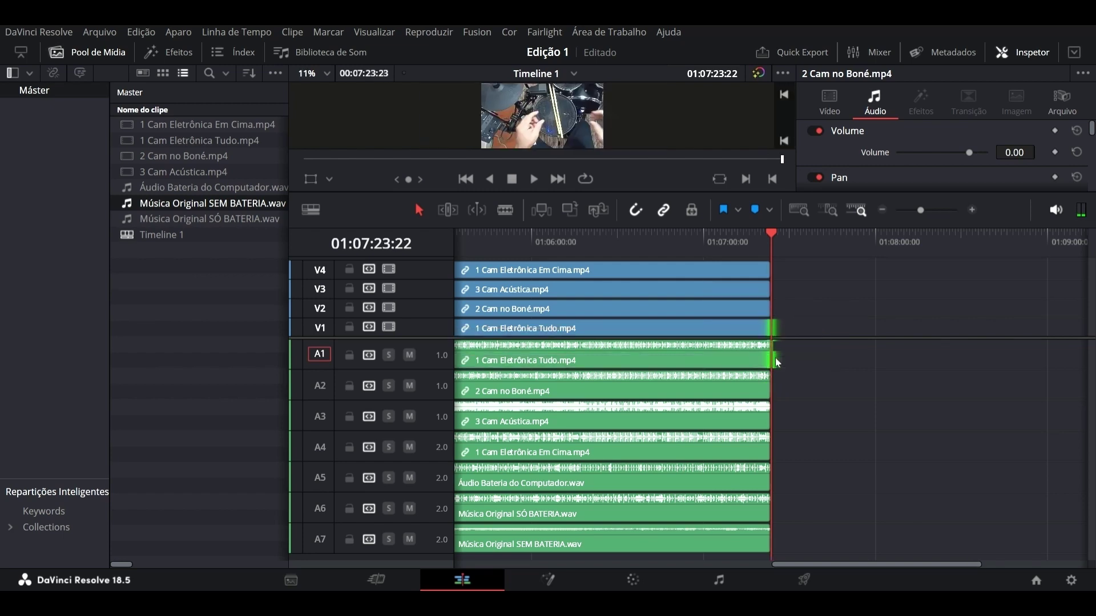
click(803, 212)
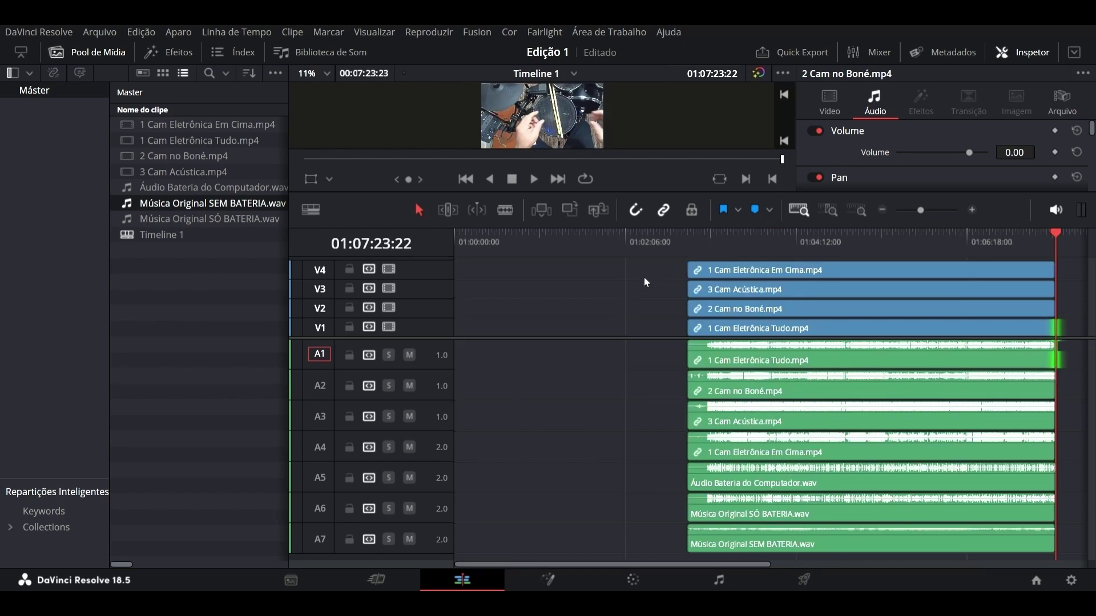
Step: Select all eleven clips, move them to start at 01:00:00:00, then deselect everything
drag(644, 278, 769, 501)
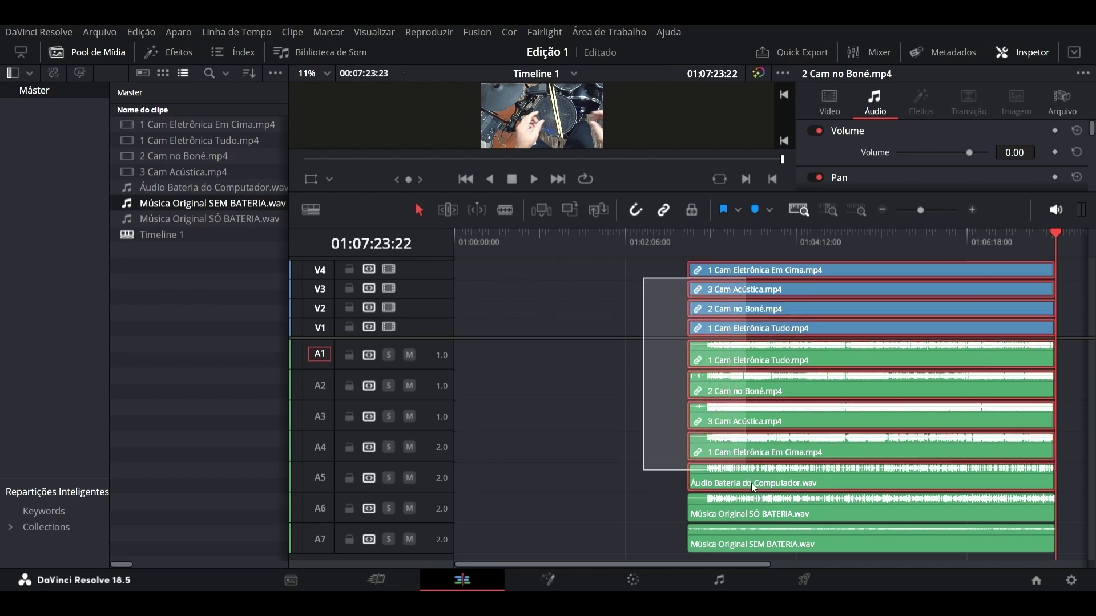
drag(735, 347, 502, 348)
key(shift+z)
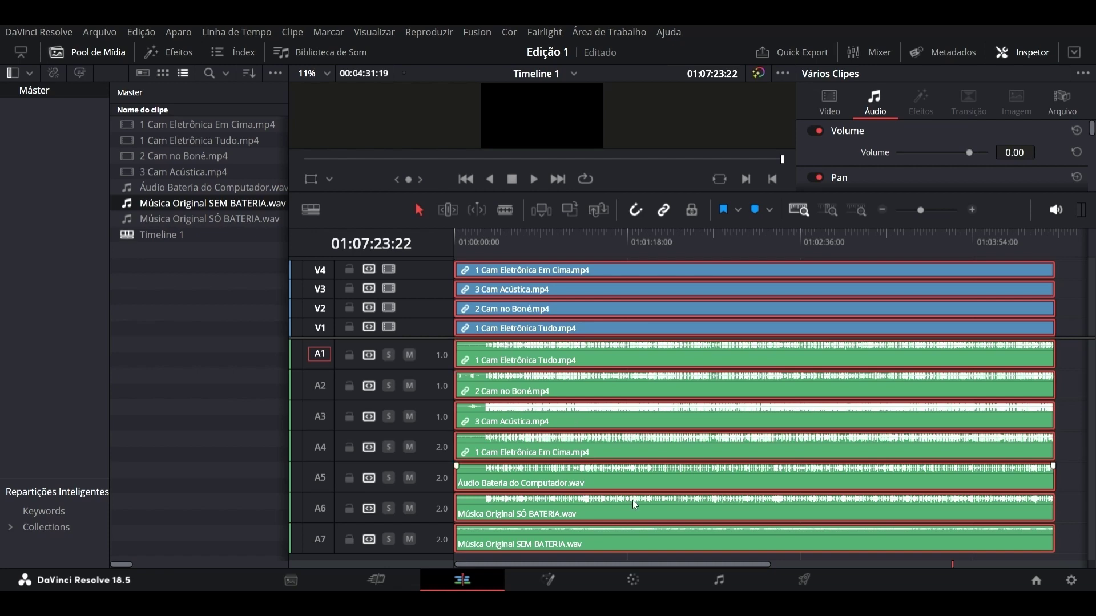
click(792, 564)
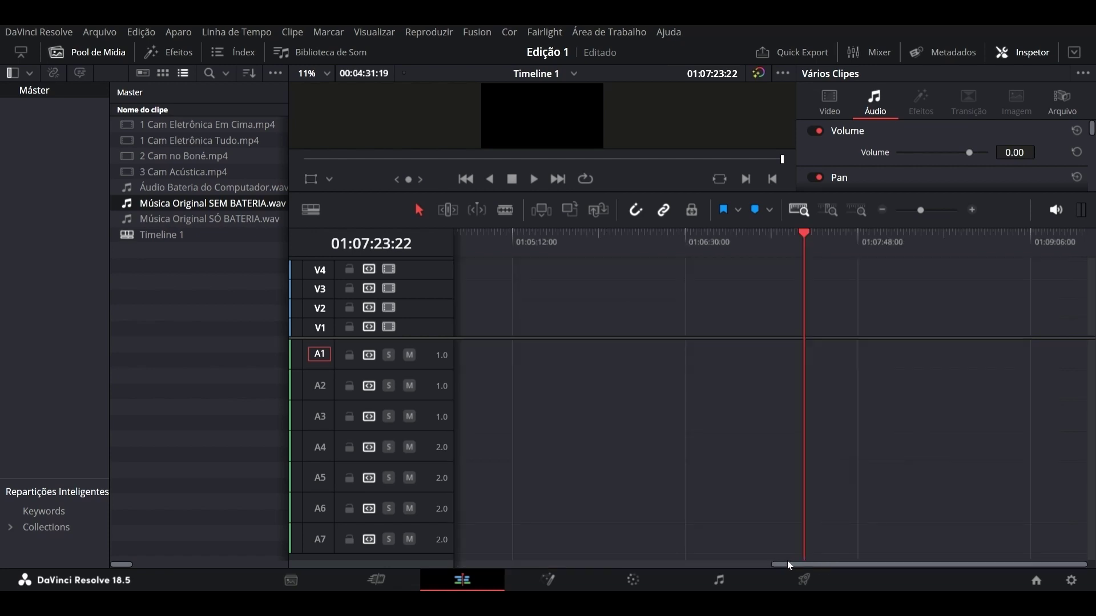
click(477, 560)
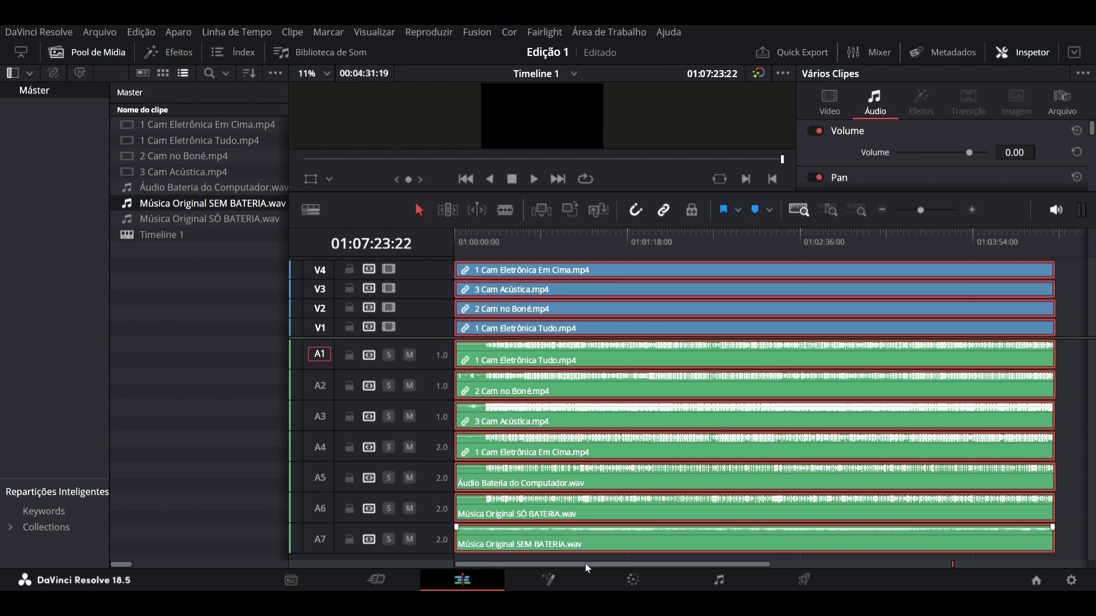
key(ctrl+shift+a)
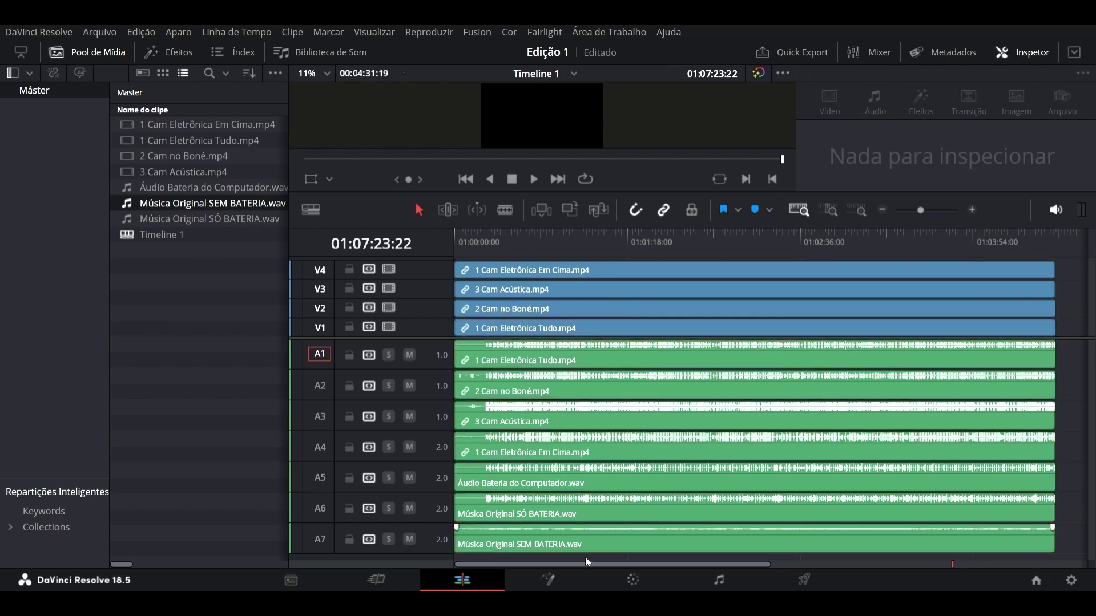
Step: Review the A5, A7, Acústica and Tudo clips and play a section around 36 seconds
click(507, 473)
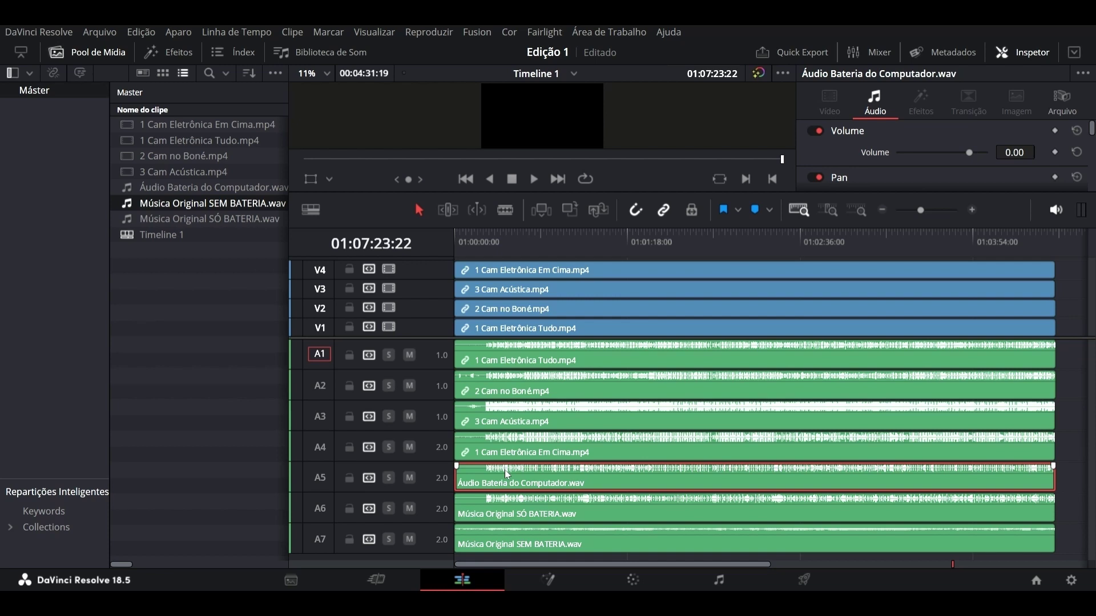
click(501, 541)
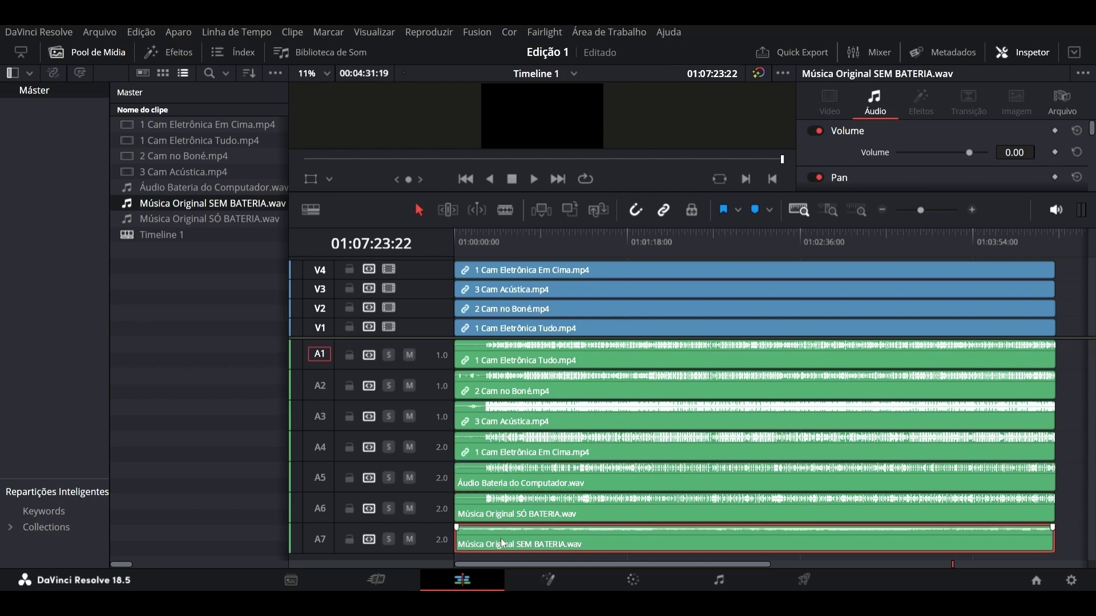
click(501, 418)
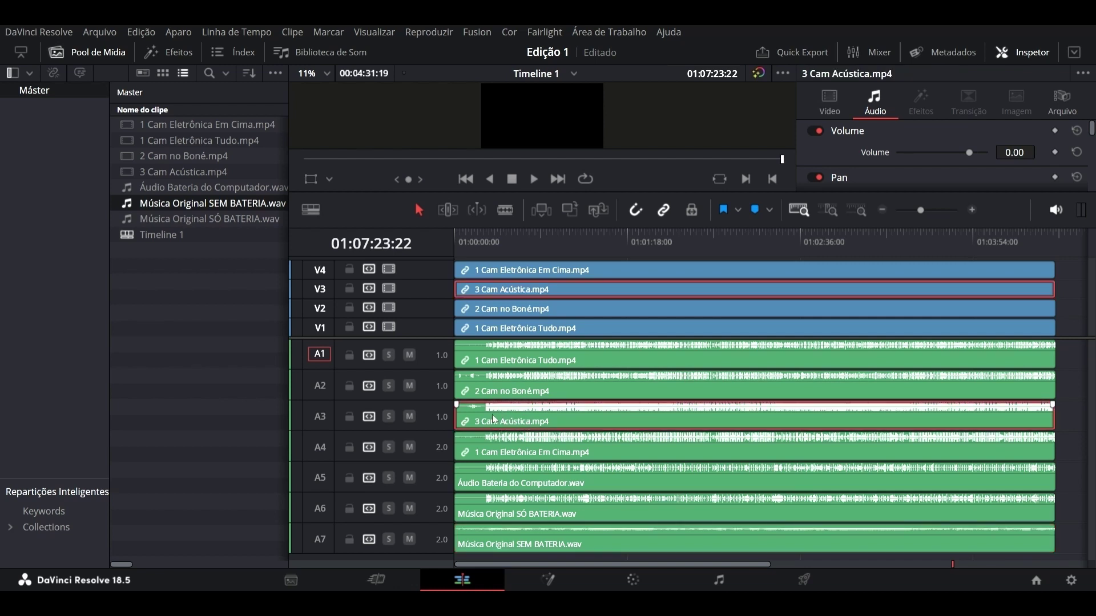
click(485, 357)
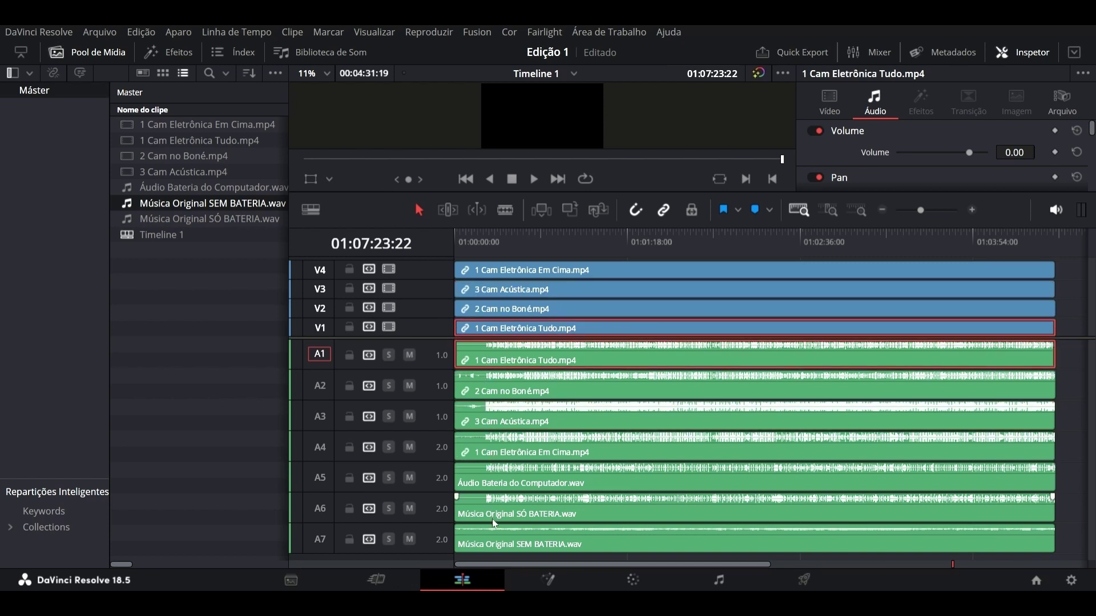
click(523, 251)
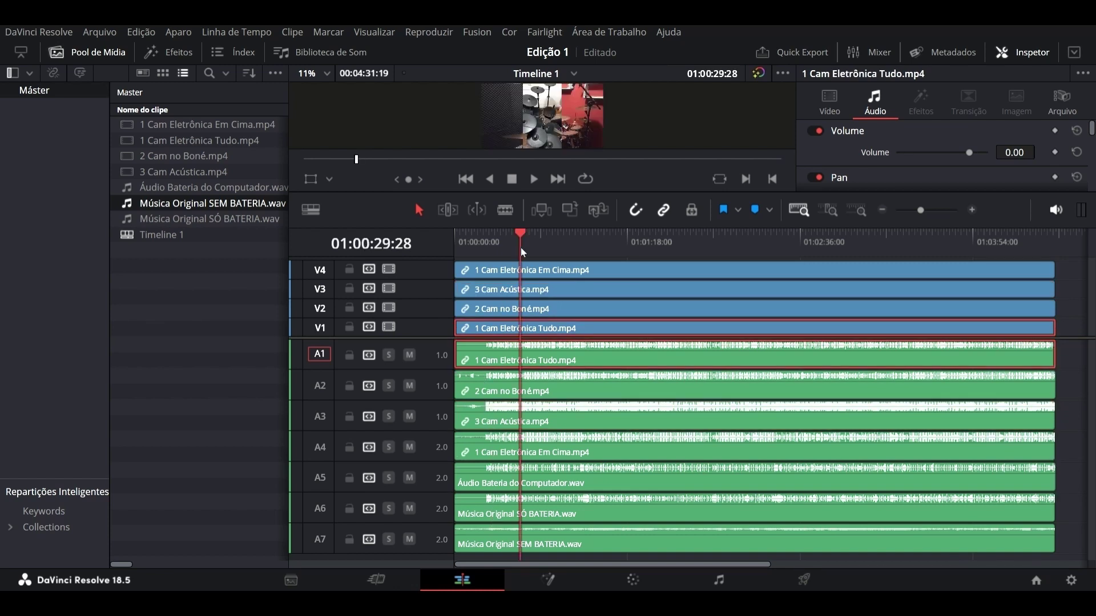
click(535, 244)
key(space)
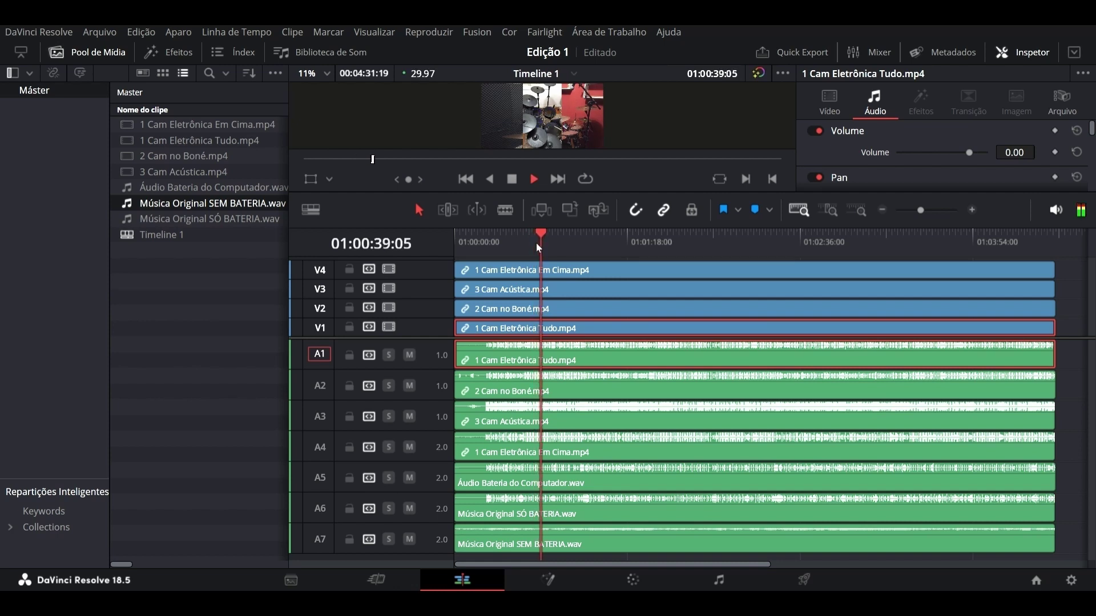
key(space)
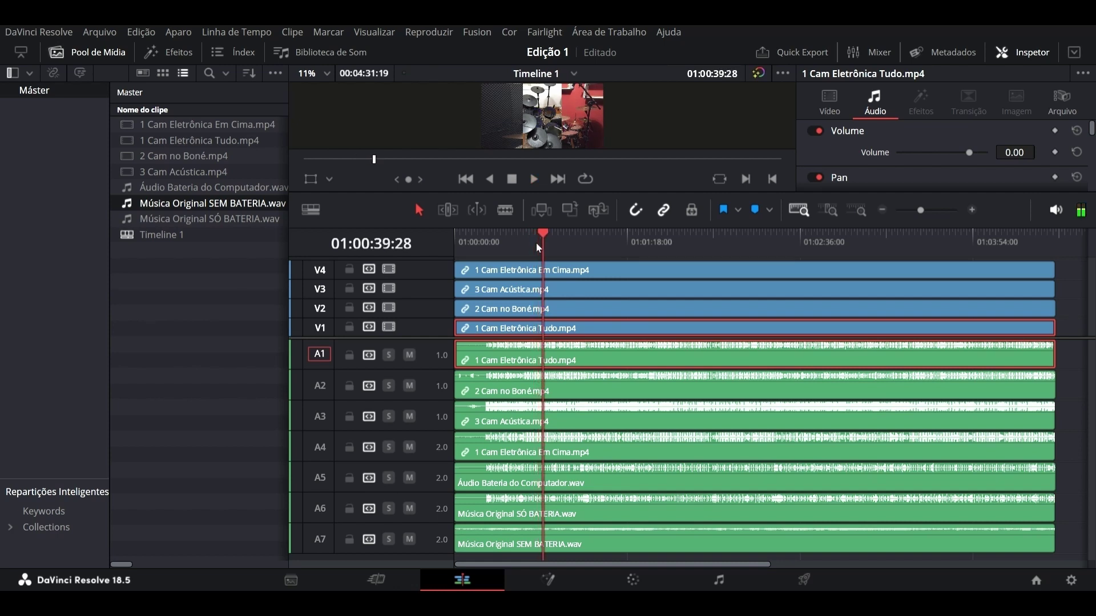
Step: Mute tracks A1, A2, A4 and A6, then select the Tudo camera audio on A1
click(410, 356)
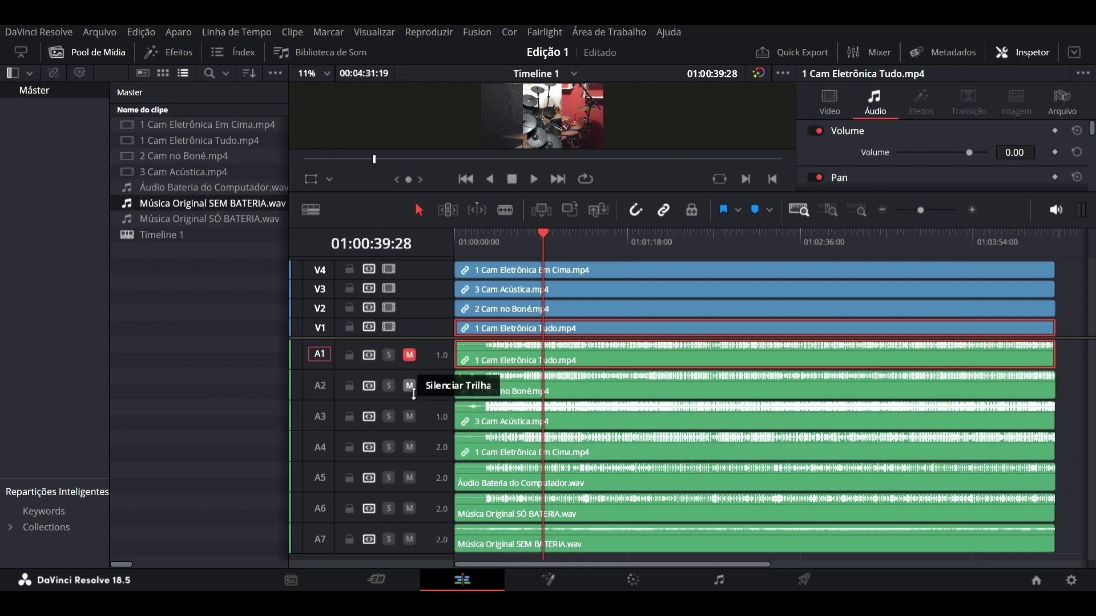
click(410, 386)
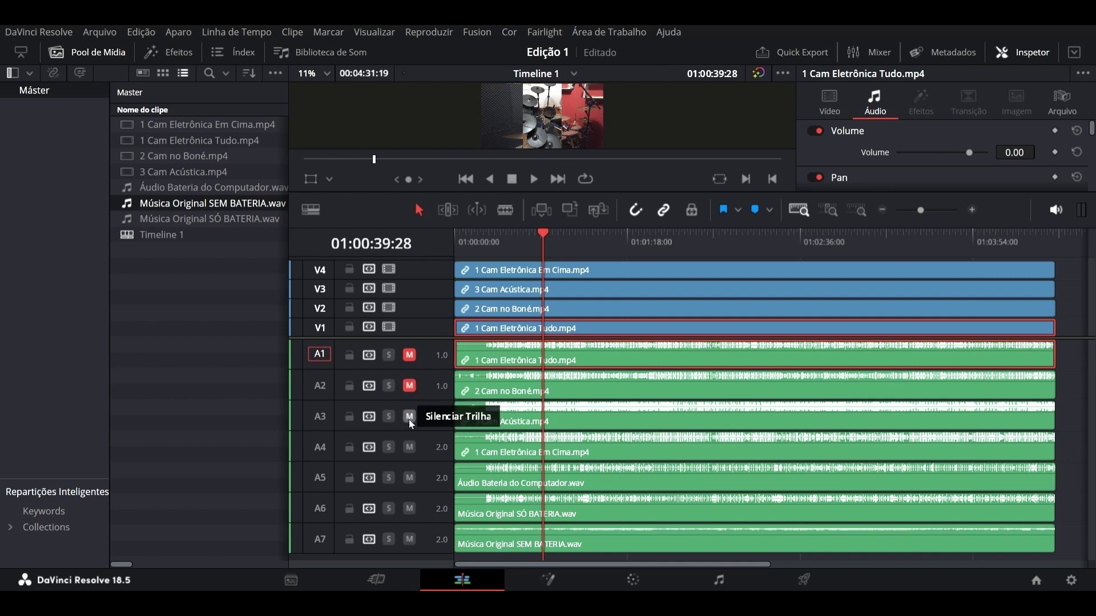
click(409, 447)
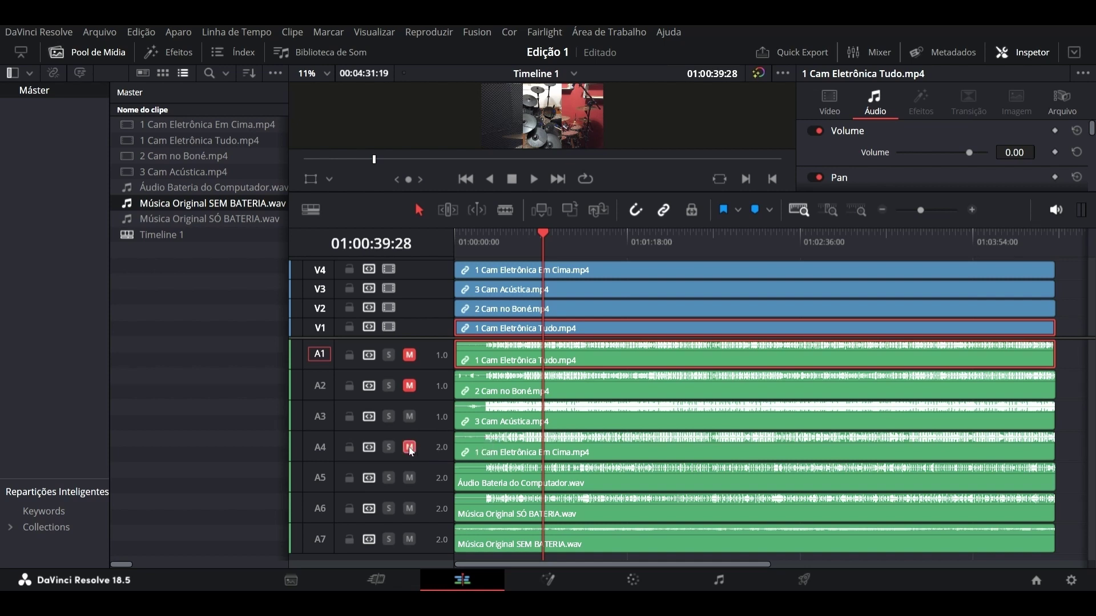
click(410, 509)
click(1069, 352)
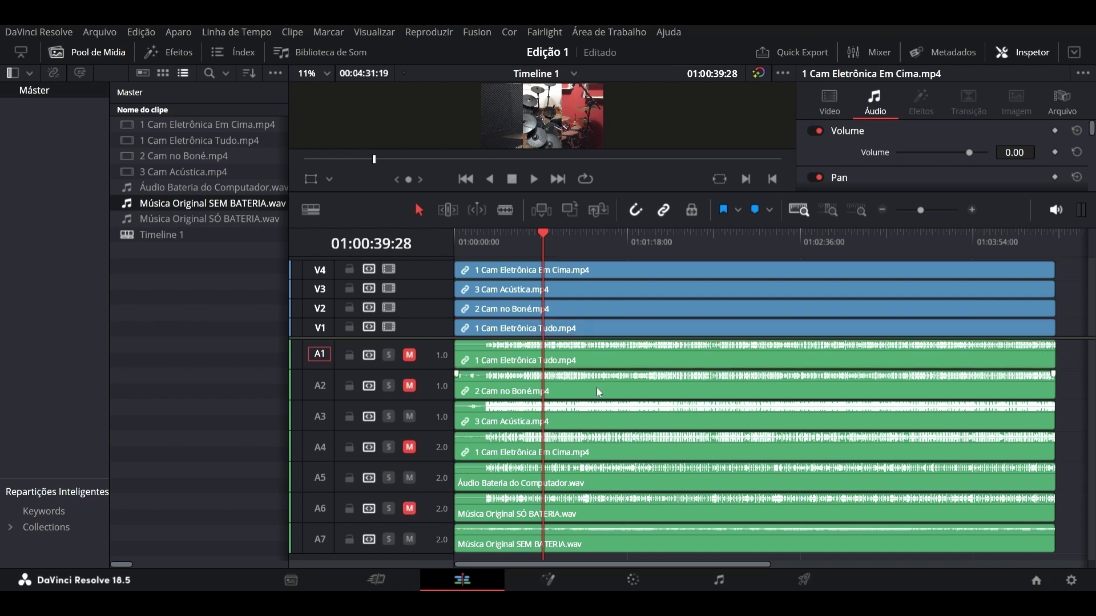
click(482, 358)
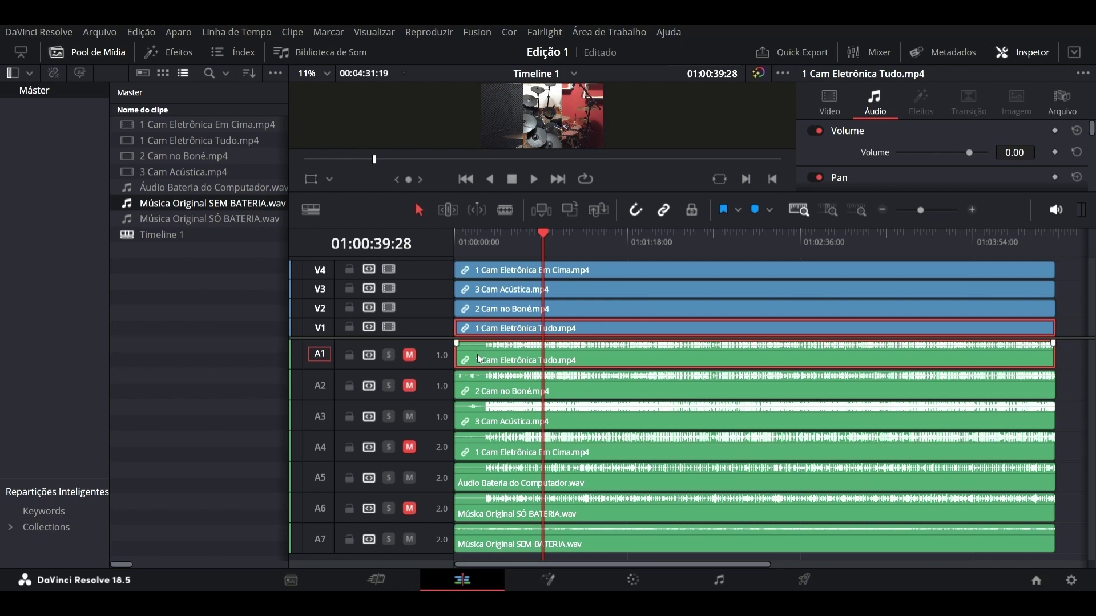
Step: Delete only the Tudo camera audio on A1, keeping its video, after undoing an accidental delete
key(Delete)
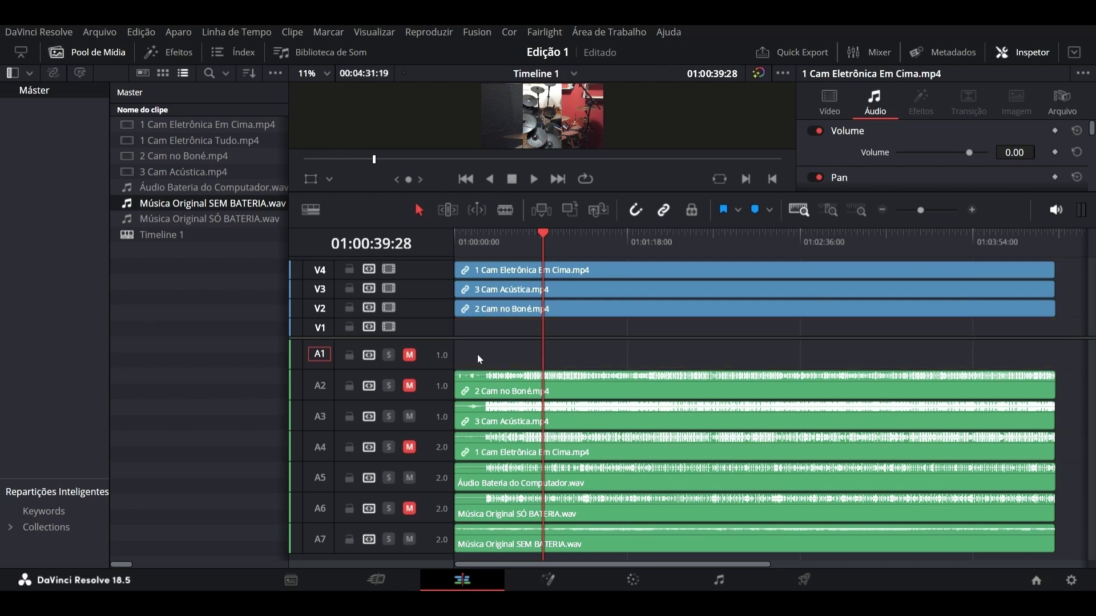
key(ctrl+z)
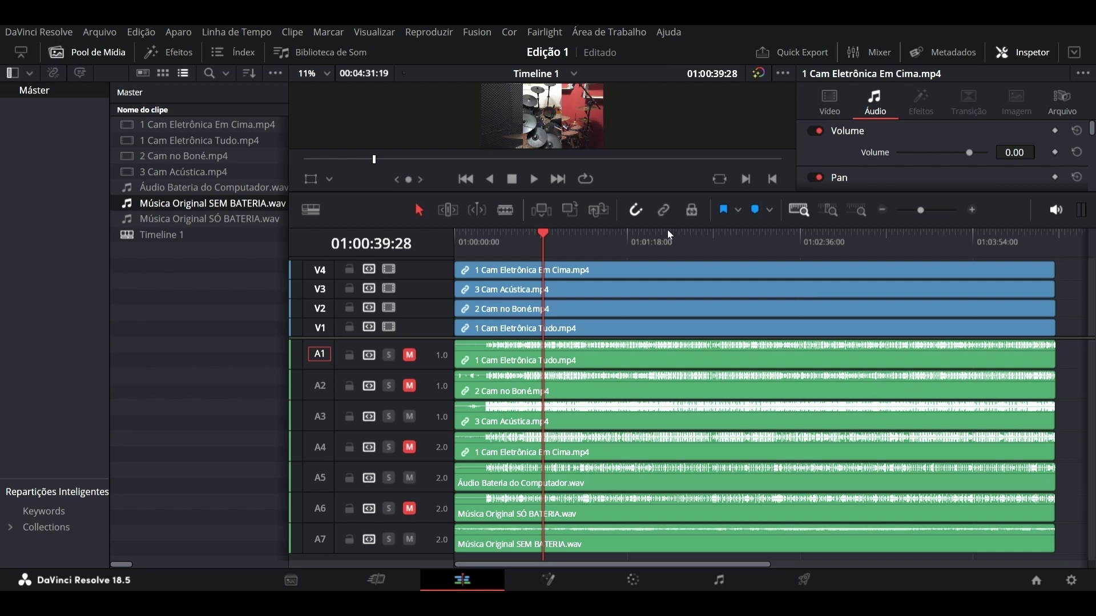
click(508, 355)
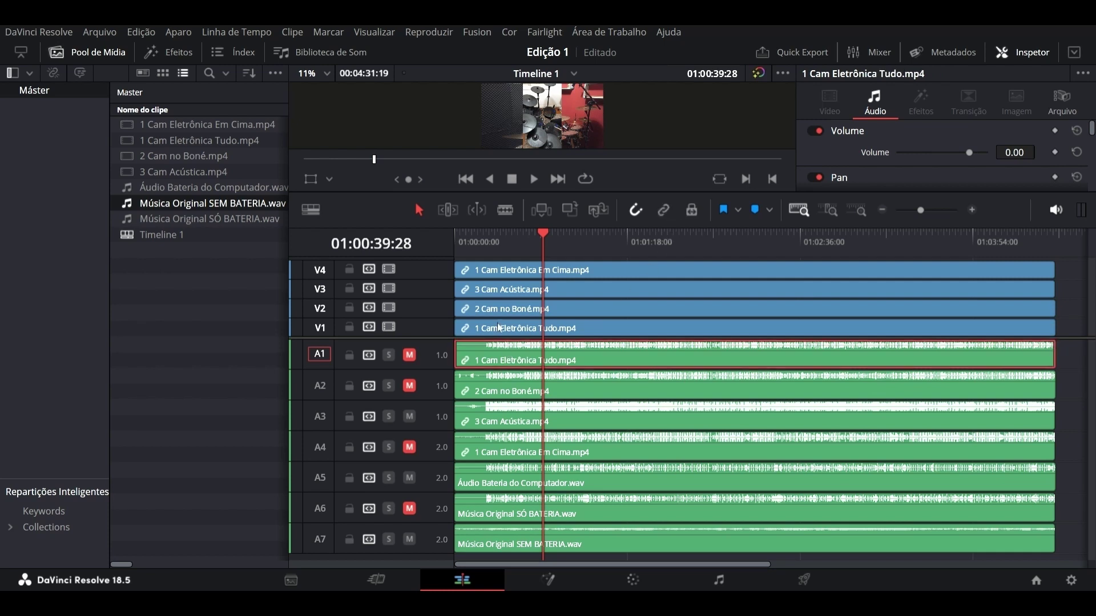
click(498, 327)
click(486, 355)
key(Delete)
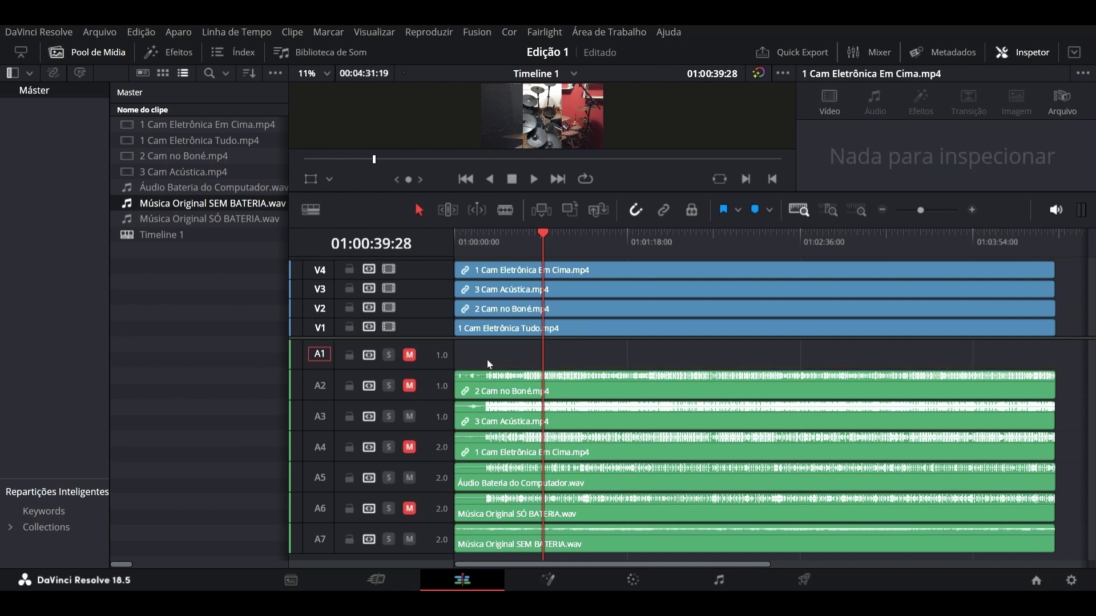
Step: Delete the Boné audio on A2, Em Cima audio on A4 and SÓ BATERIA clip on A6
click(490, 390)
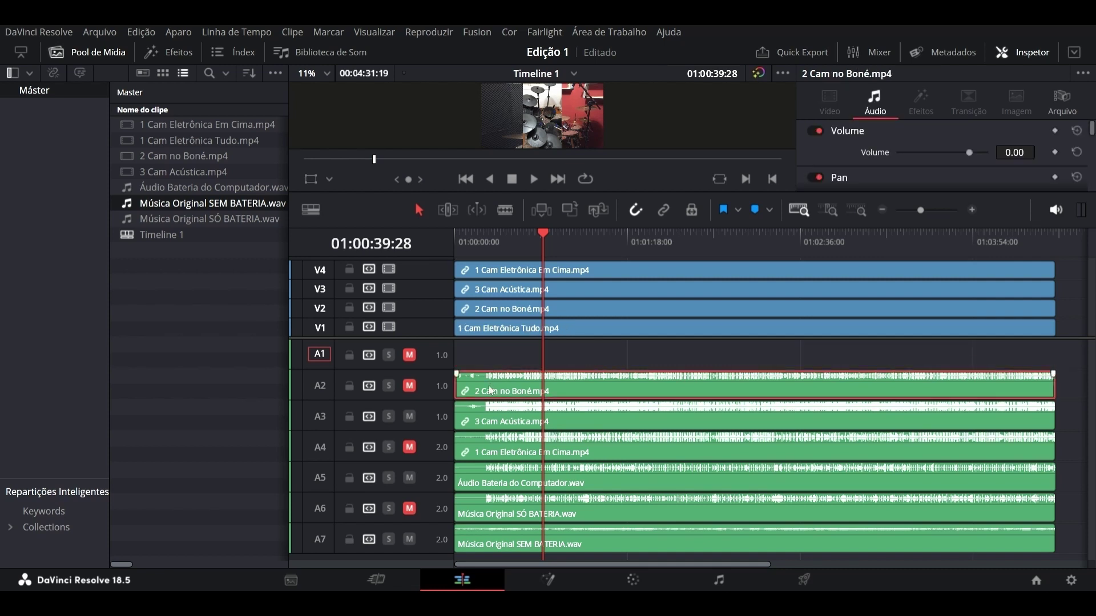
key(Delete)
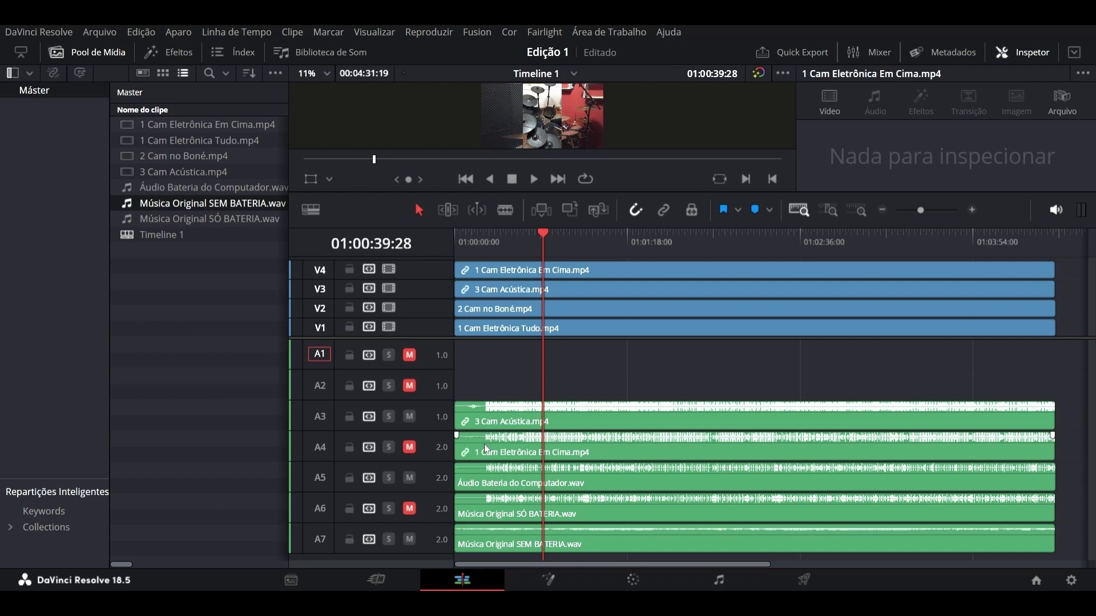
click(485, 449)
key(Delete)
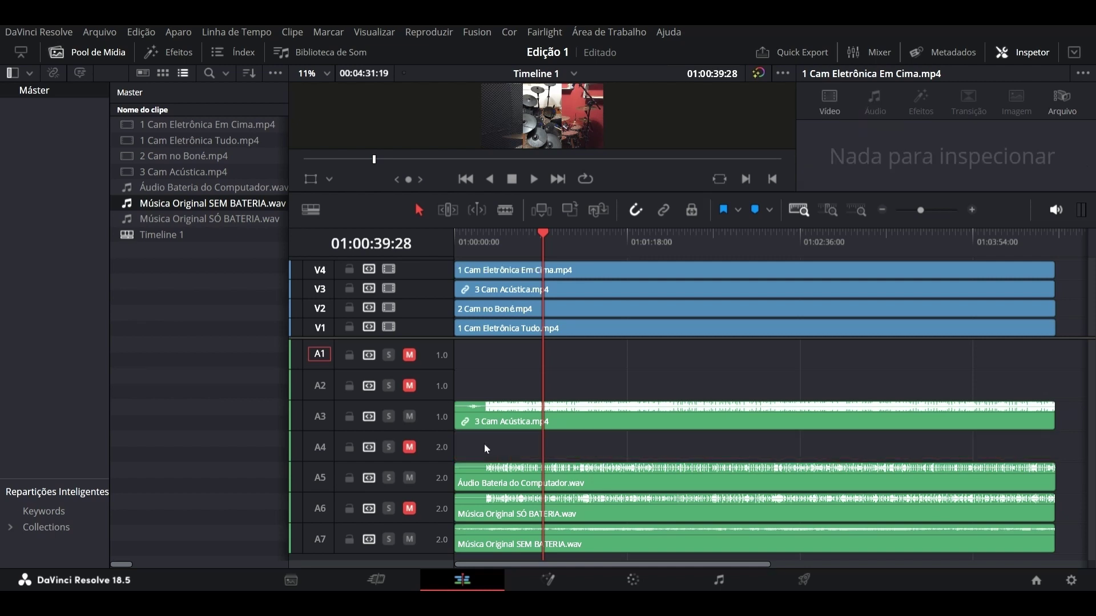
click(485, 515)
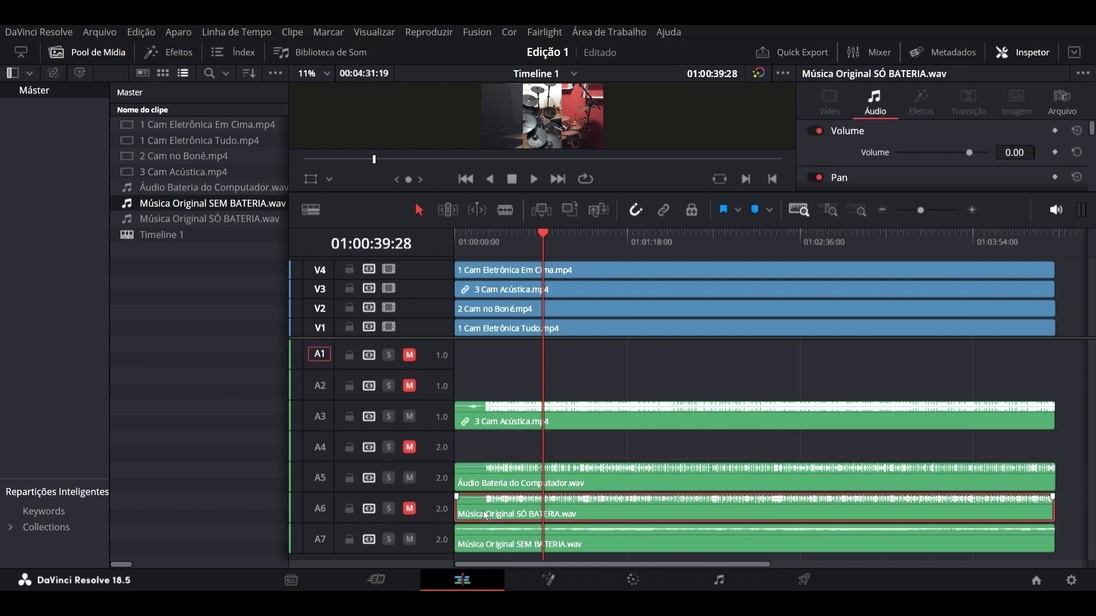
key(Delete)
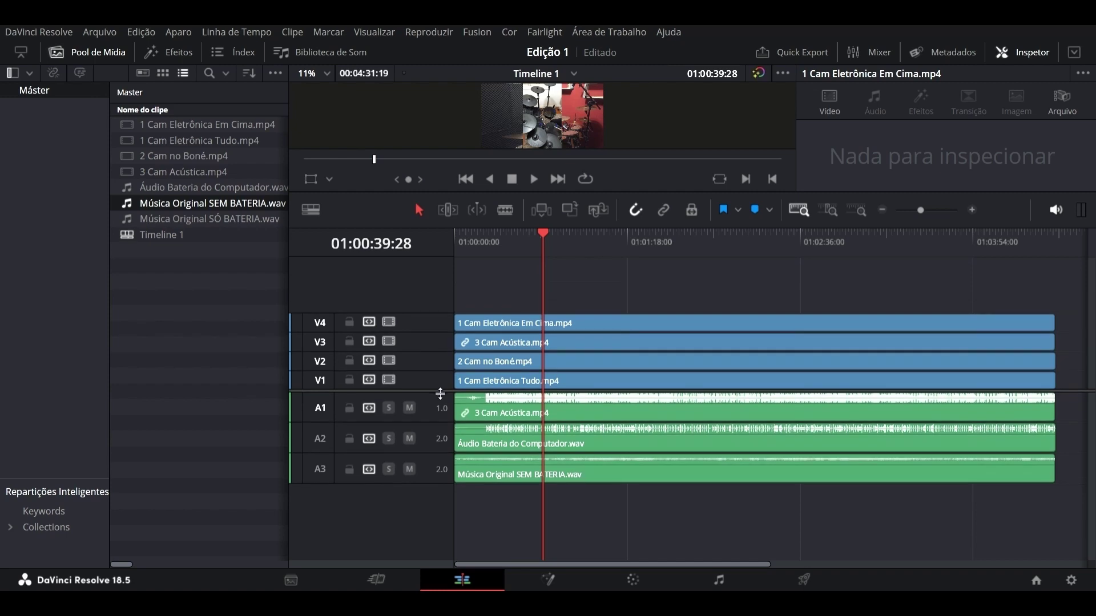
Step: Enlarge the video track area and remove empty tracks with Excluir Trilhas Vazias
drag(442, 343, 442, 393)
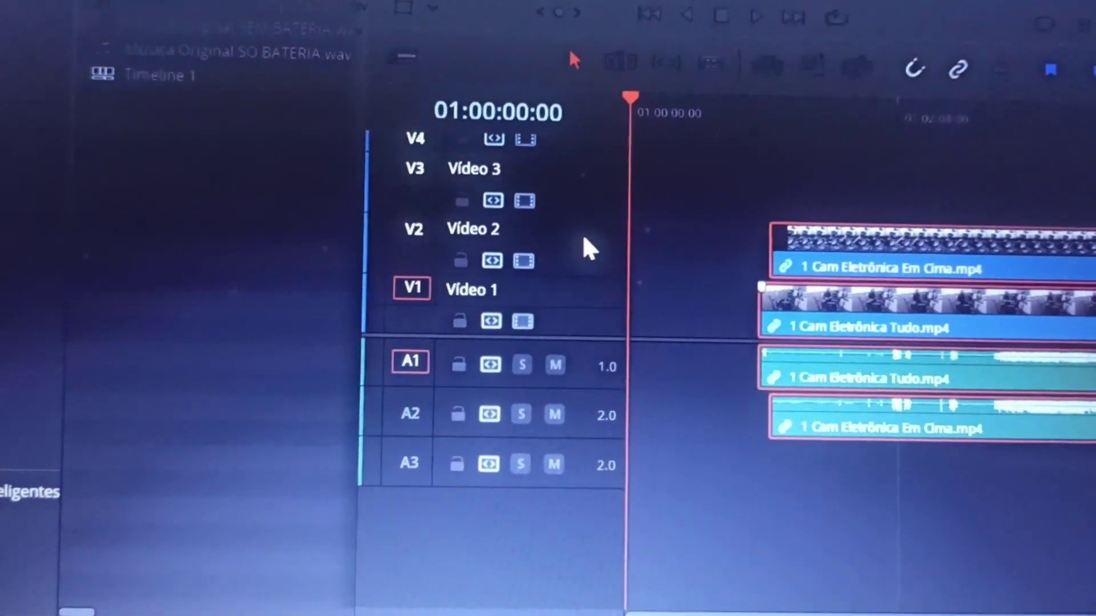
right_click(606, 228)
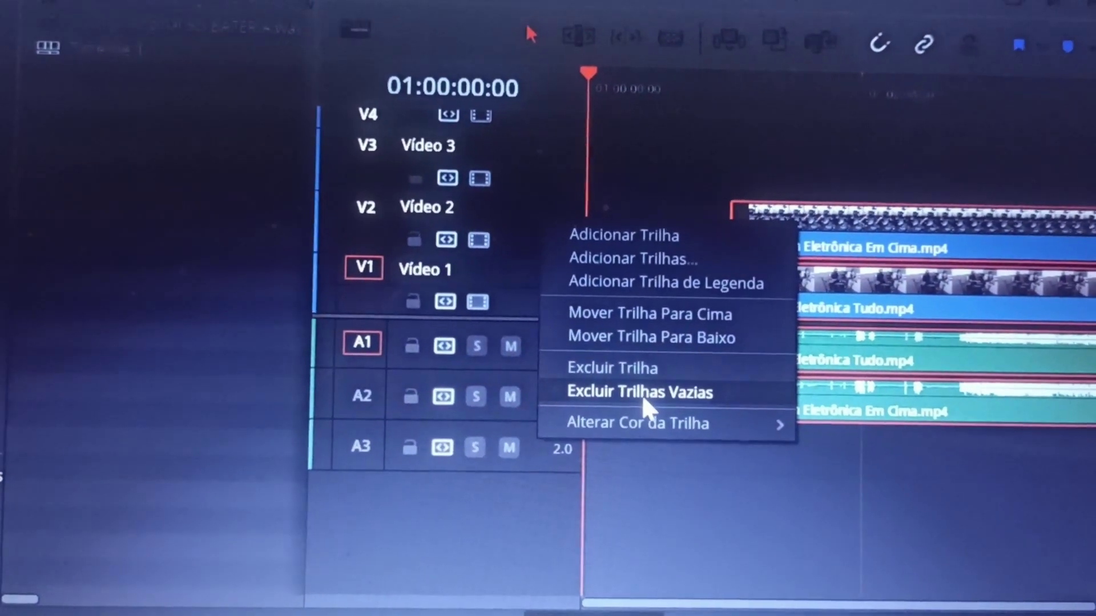
click(645, 386)
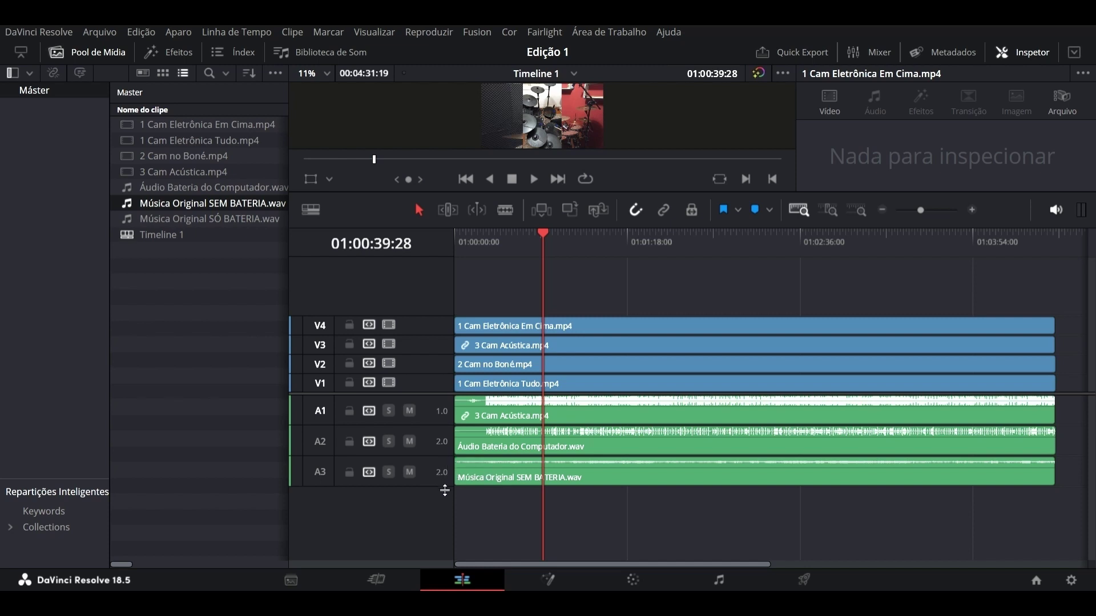
Step: Make tracks A2 and A3 taller, mute the Acústica audio on A1, and play back to listen
drag(444, 491, 445, 527)
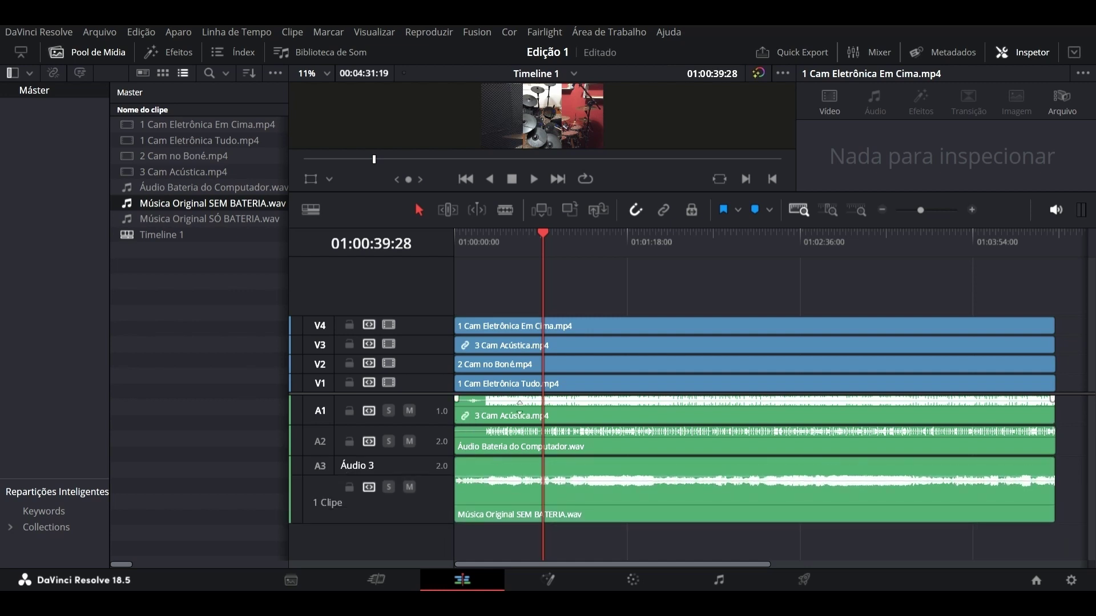
click(409, 411)
drag(431, 460, 432, 465)
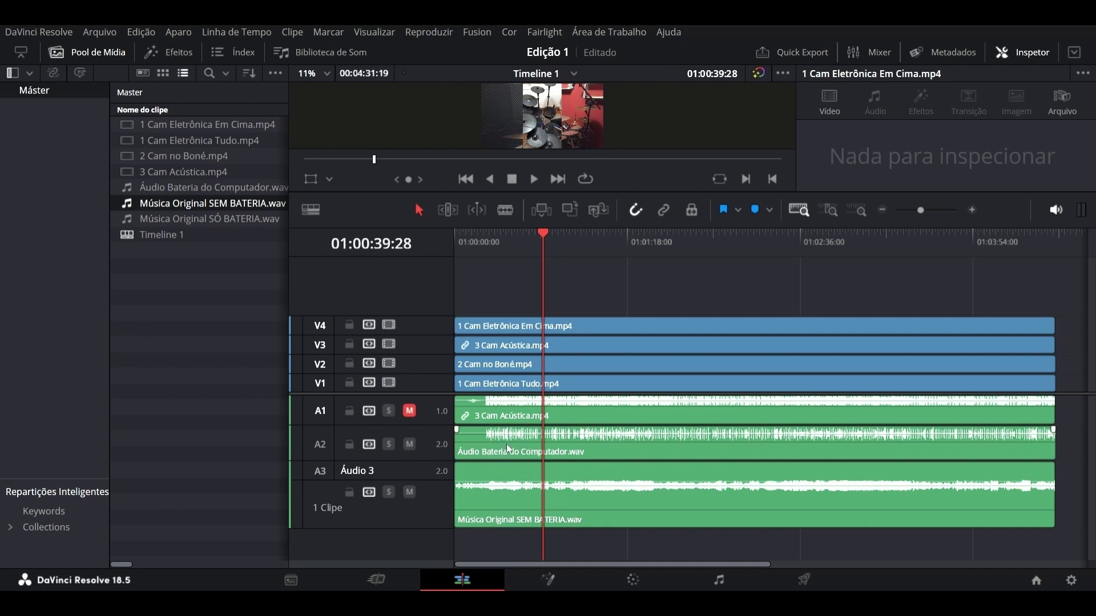
key(space)
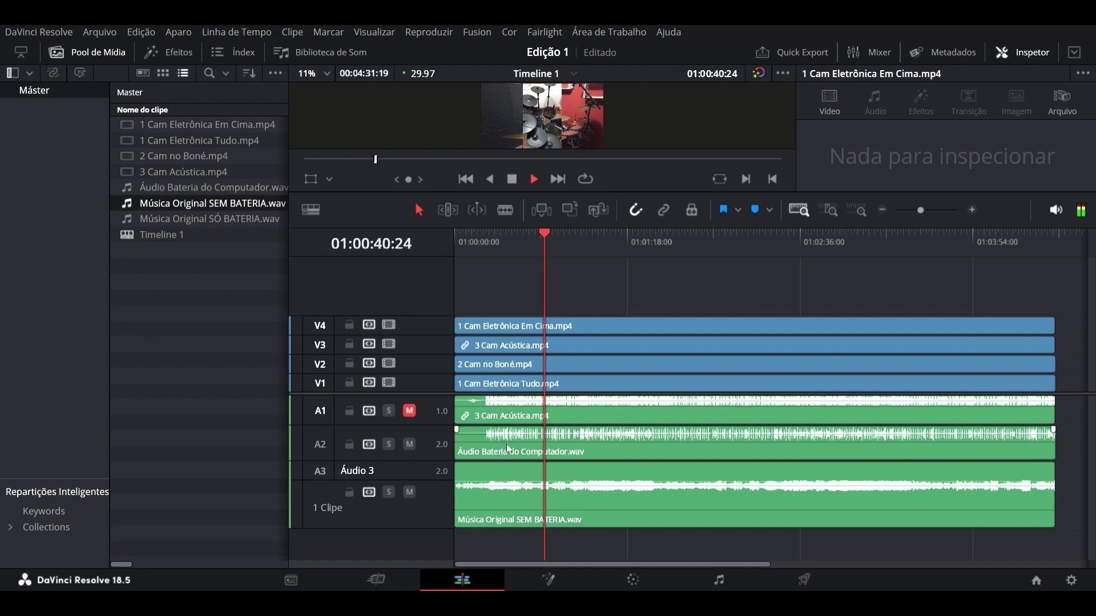
key(space)
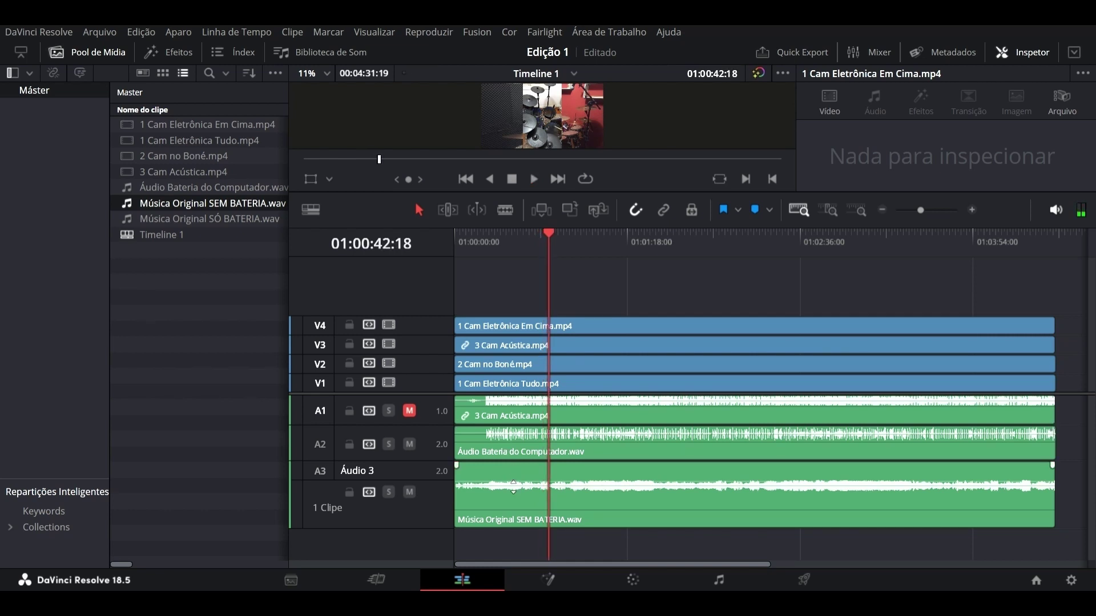
Step: Raise the Música Original SEM BATERIA clip volume, then ease it back slightly while previewing around 01:01:07
drag(513, 486, 513, 482)
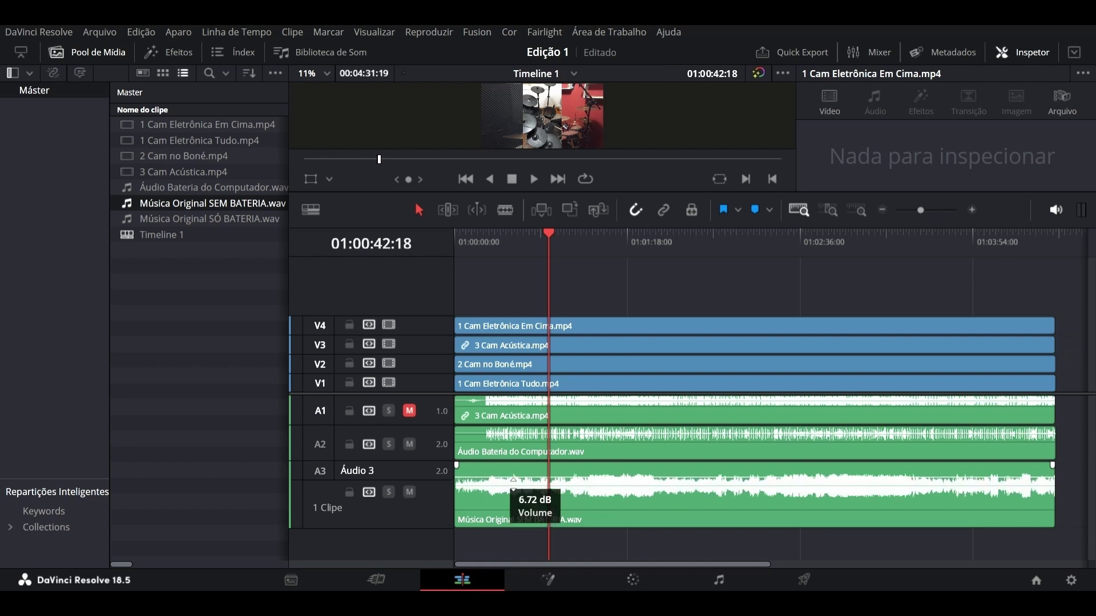
click(605, 244)
key(space)
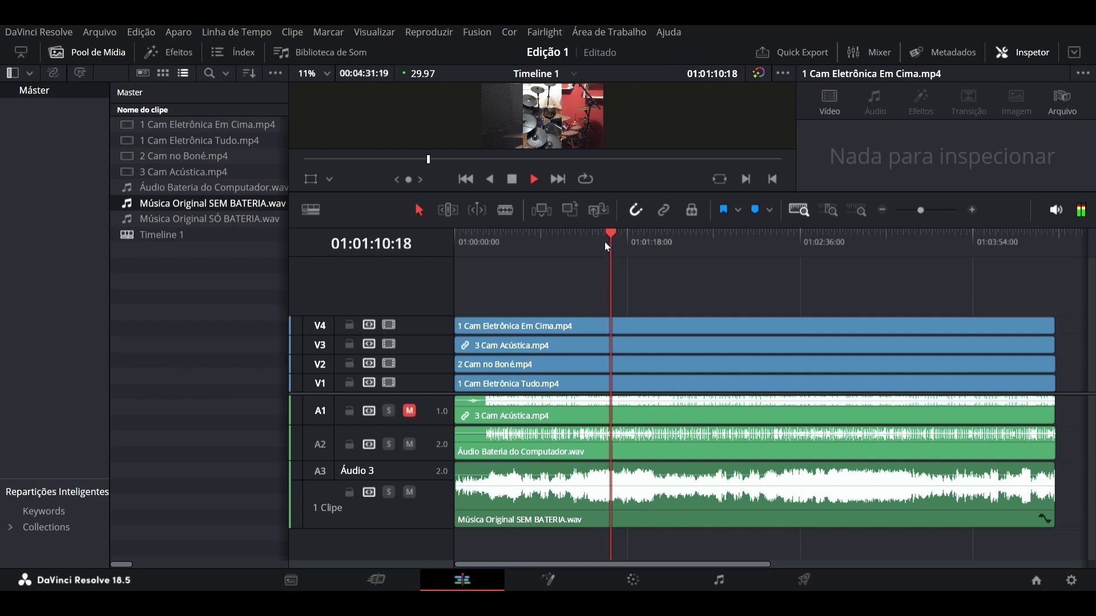
key(space)
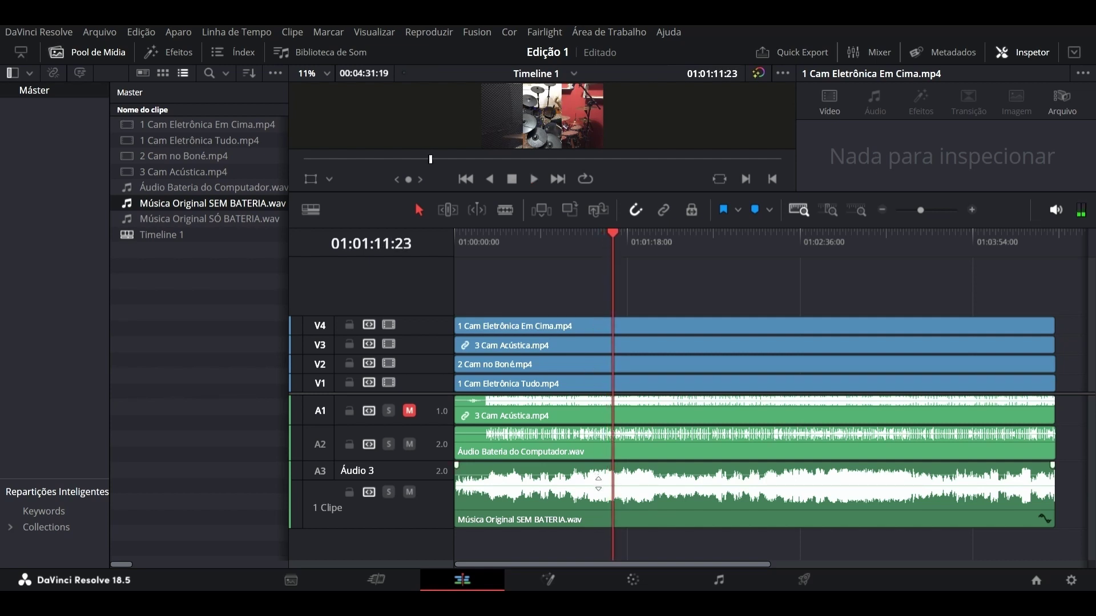
drag(598, 483, 598, 486)
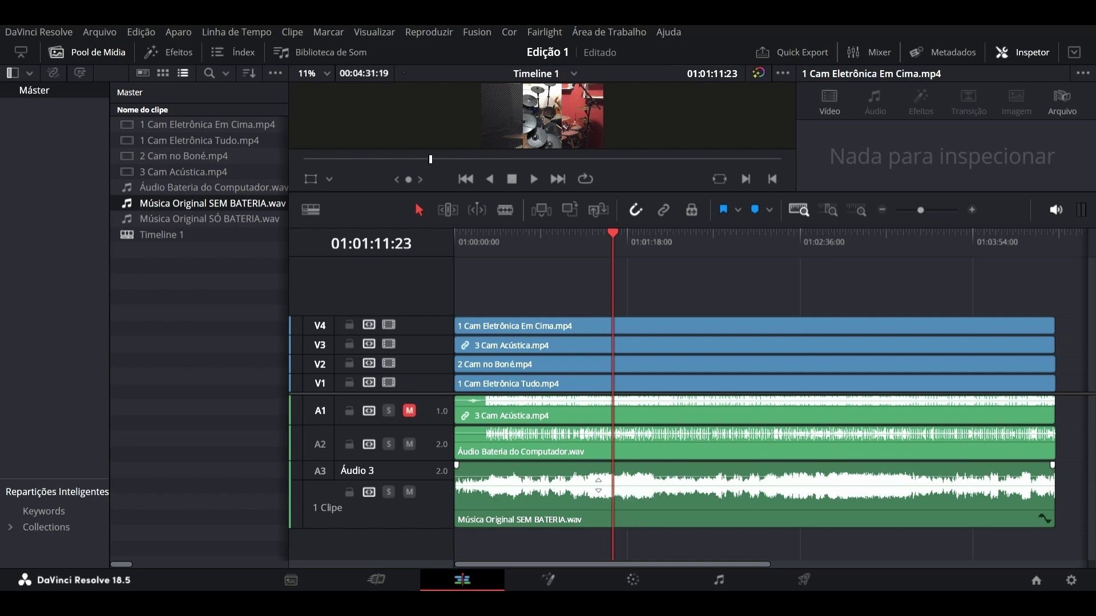
key(space)
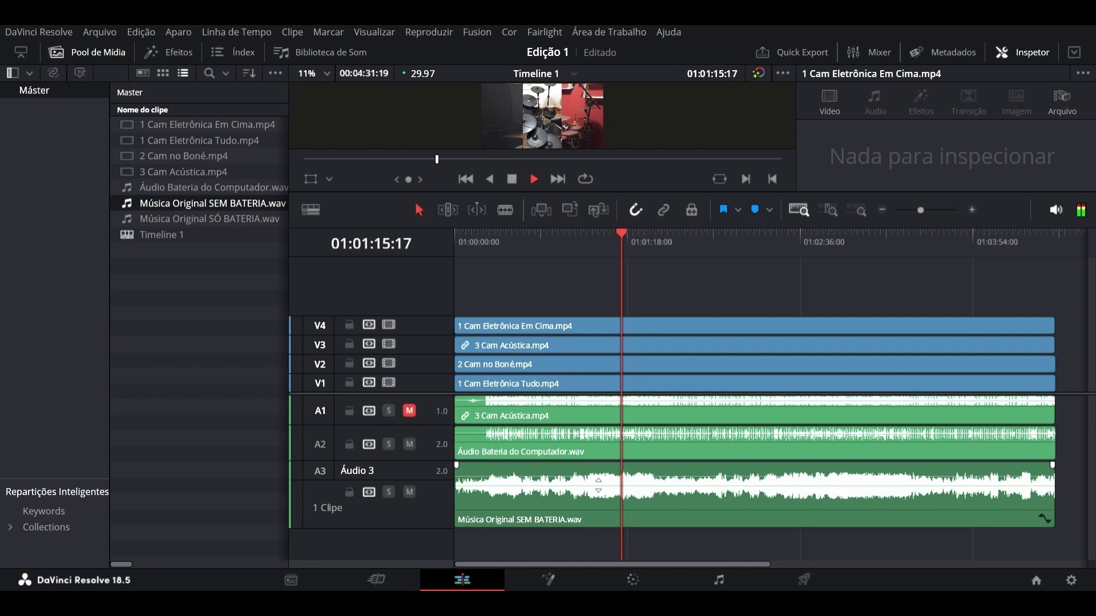
key(space)
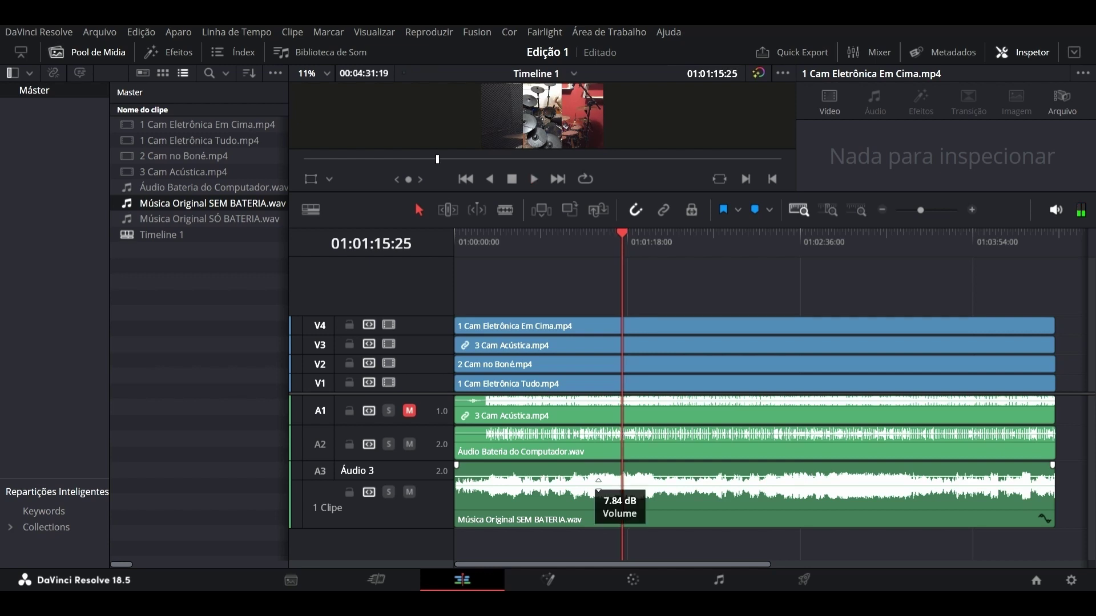
Step: Lower the music a bit more, preview later passages, then unmute A1 and mute A2's computer drums
drag(598, 485, 599, 481)
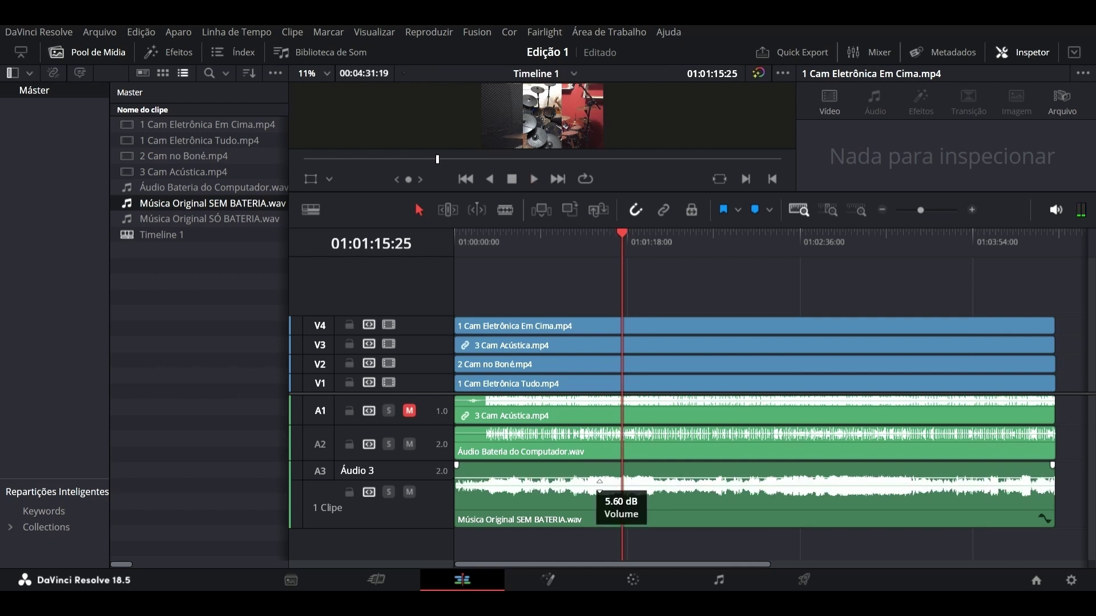
click(674, 246)
key(space)
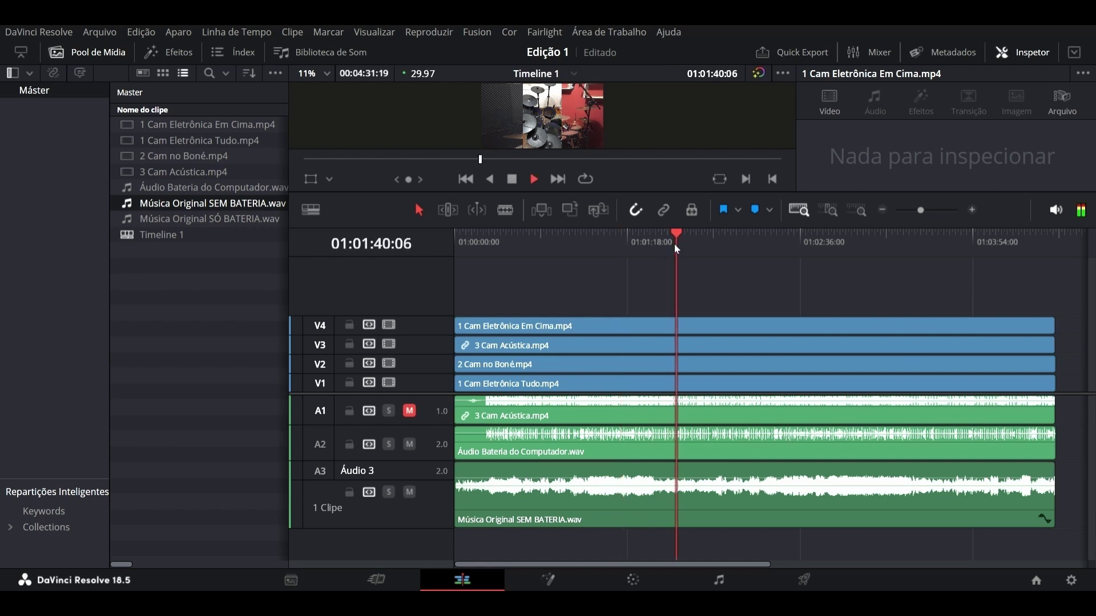
key(space)
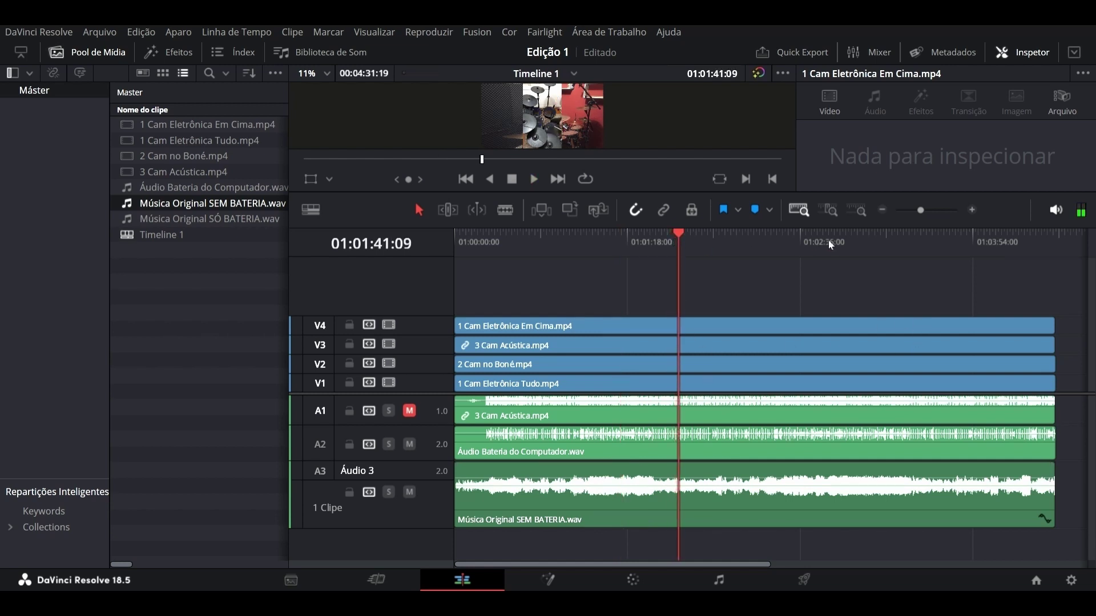
click(850, 245)
key(space)
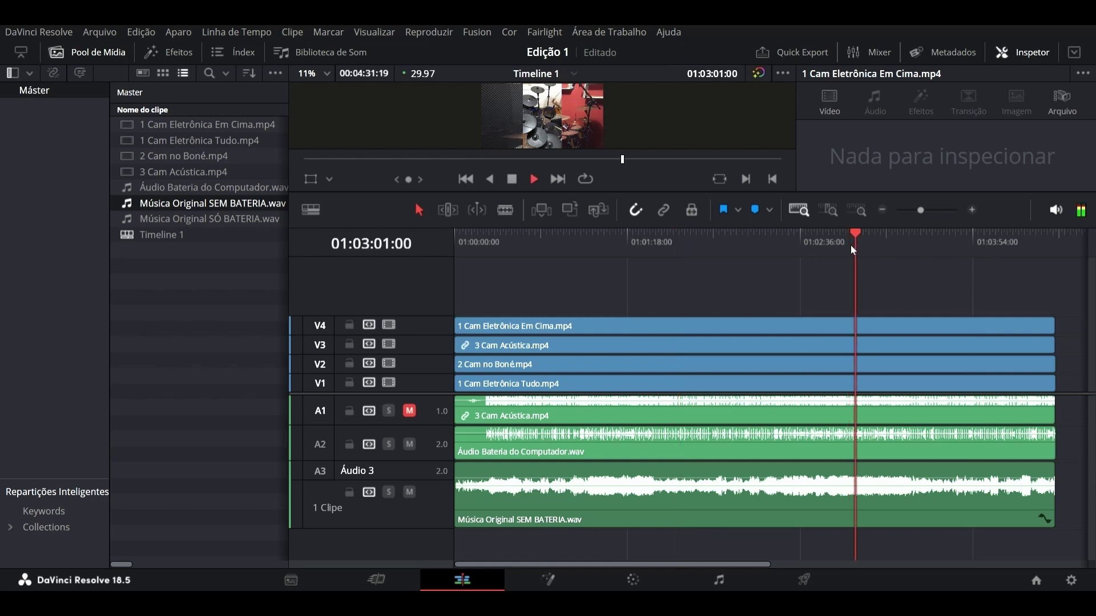
key(space)
click(409, 415)
click(412, 448)
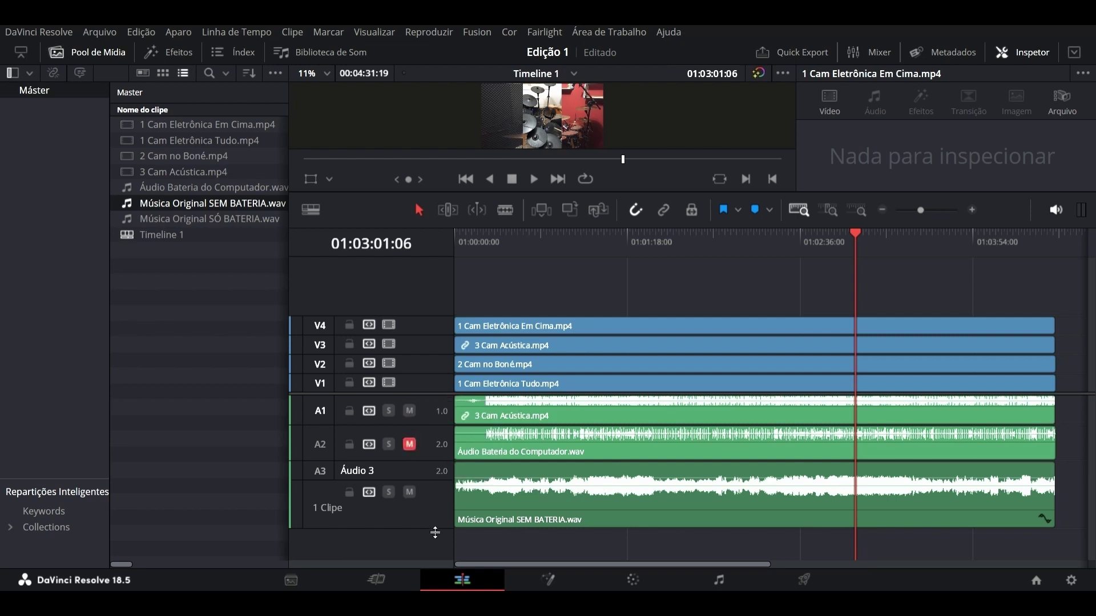
Step: Enlarge A1 and turn the 3 Cam Acústica audio down to about -15.91 dB, previewing the level
mouse_move(435, 530)
mouse_down()
mouse_move(442, 433)
mouse_move(441, 466)
mouse_up()
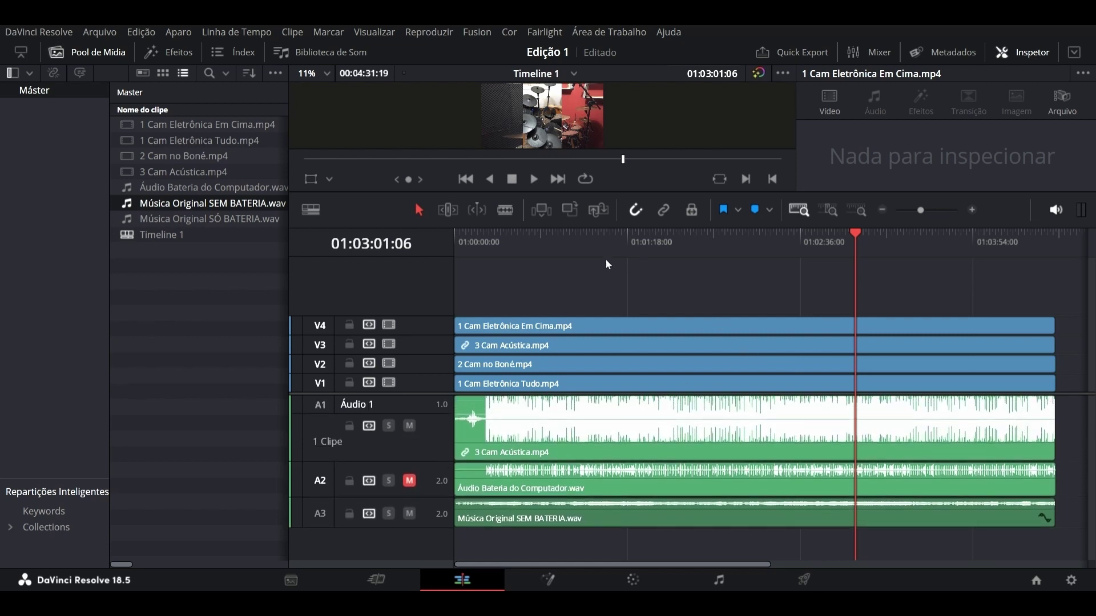
click(588, 246)
key(space)
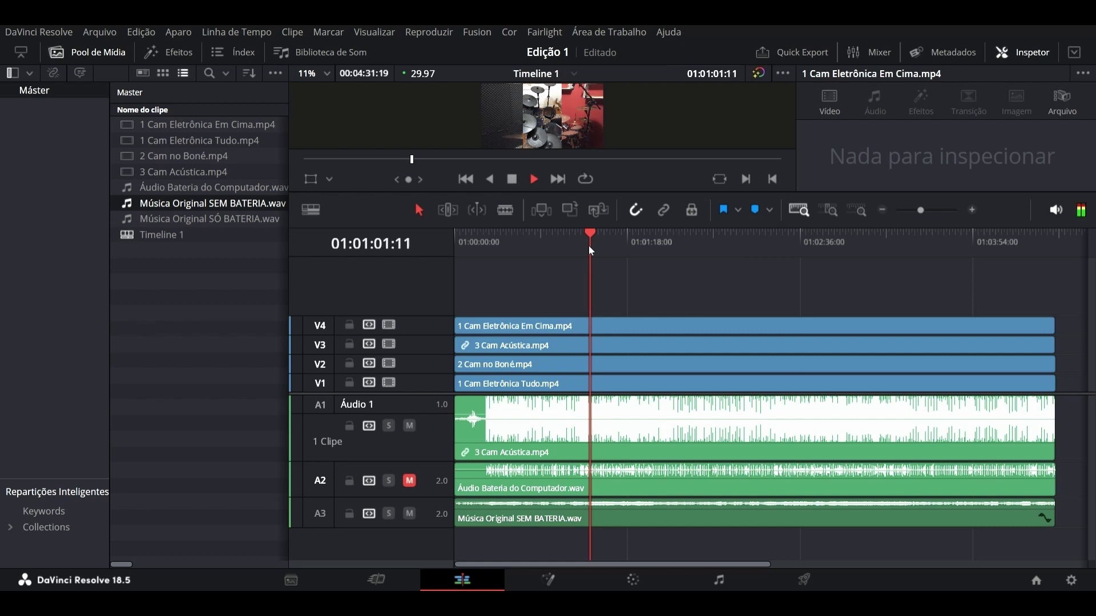
key(space)
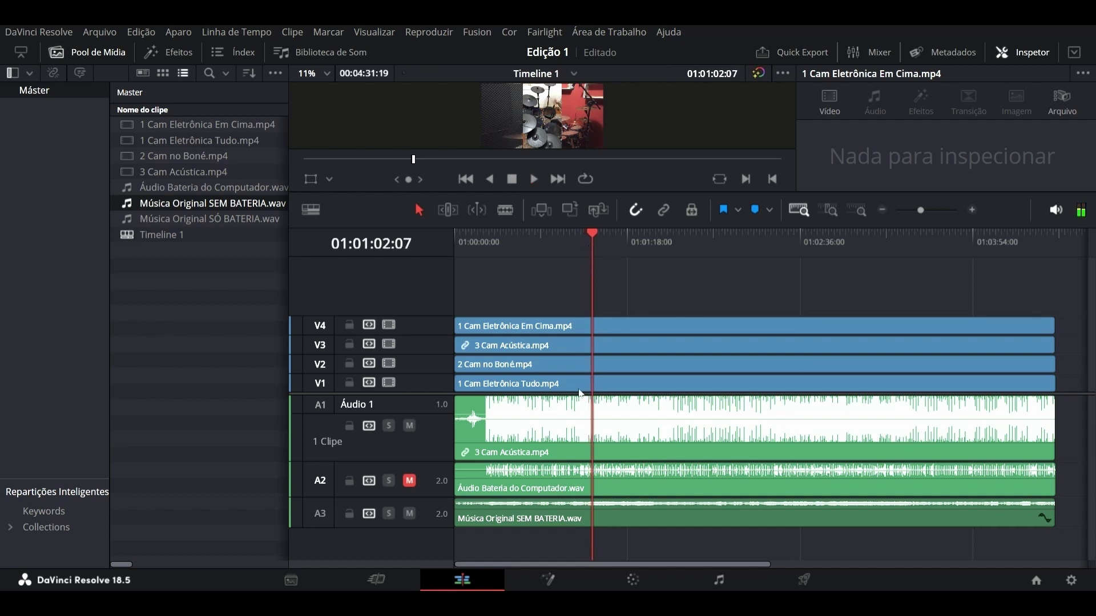
drag(552, 423, 554, 432)
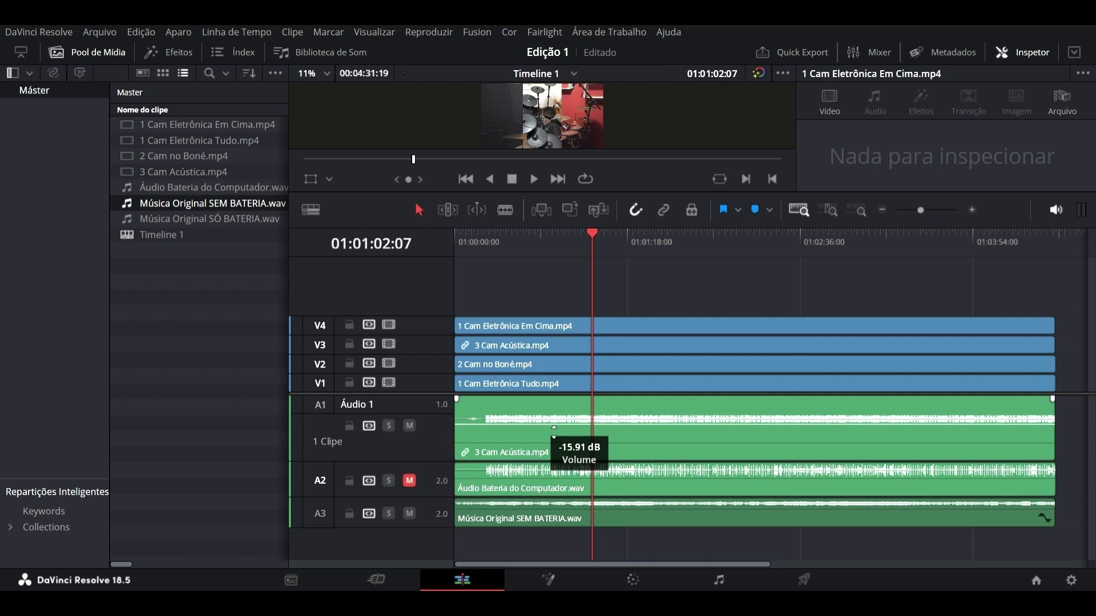
drag(553, 432, 553, 429)
key(space)
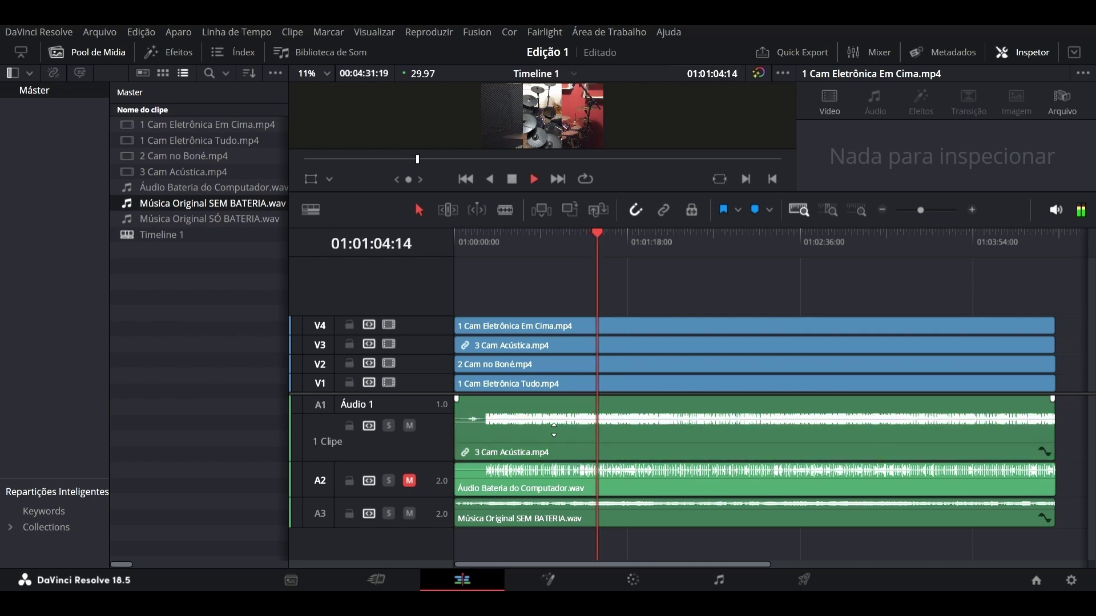
key(space)
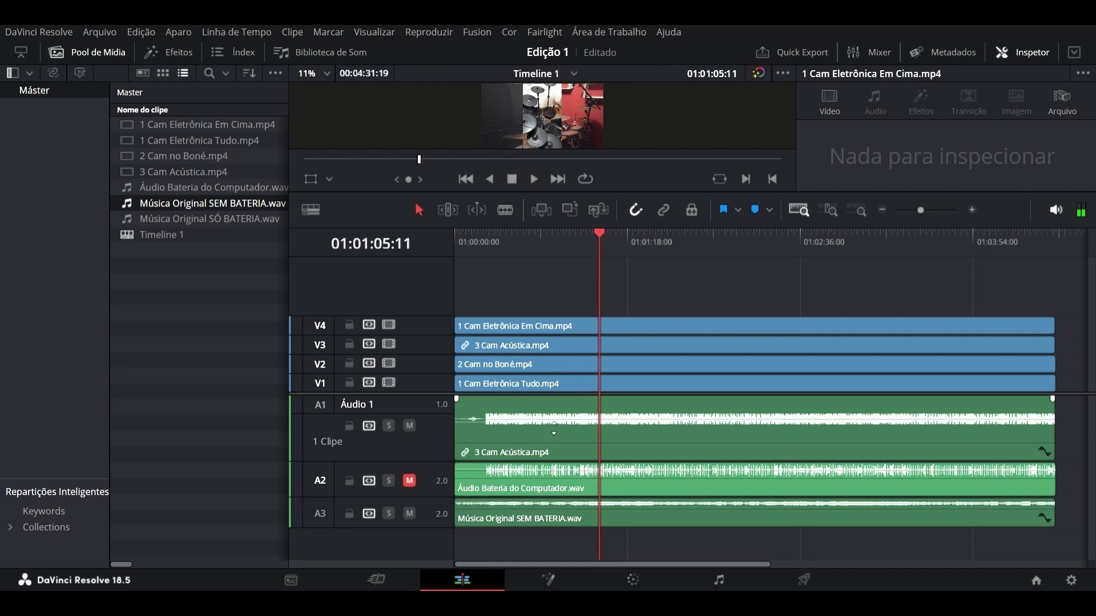
Step: Preview around 01:01:55, restore A1 to normal height, and unmute the A2 computer drum audio
click(711, 246)
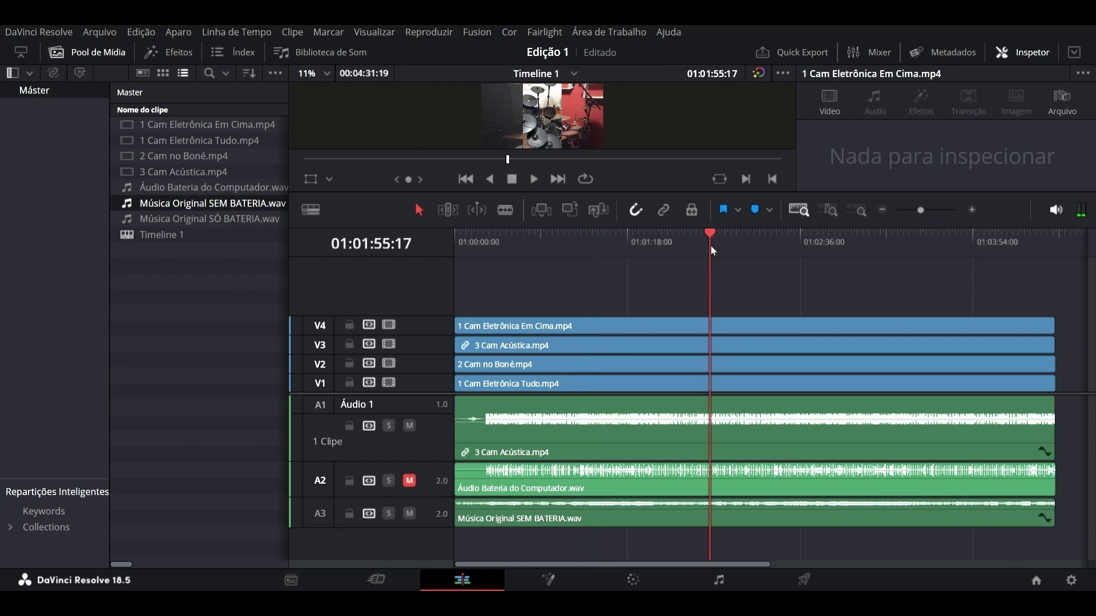
key(space)
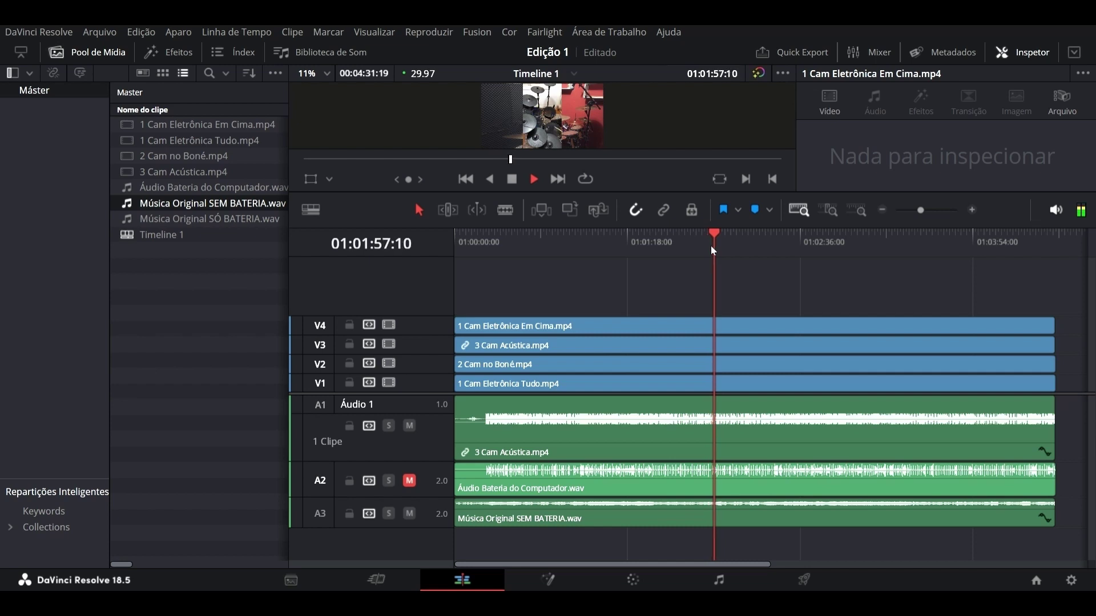
key(space)
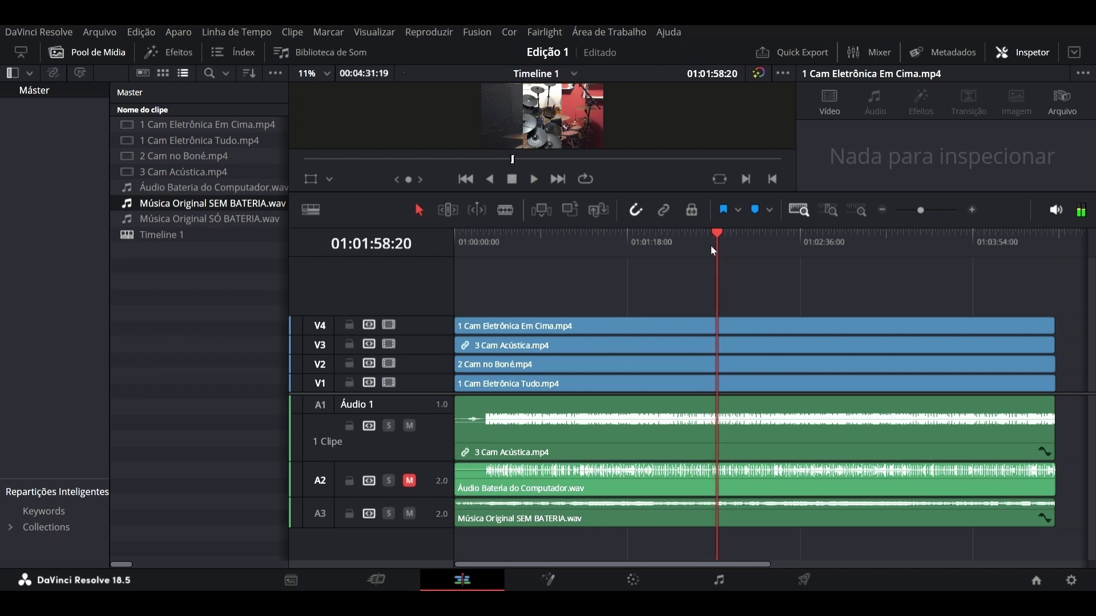
click(428, 461)
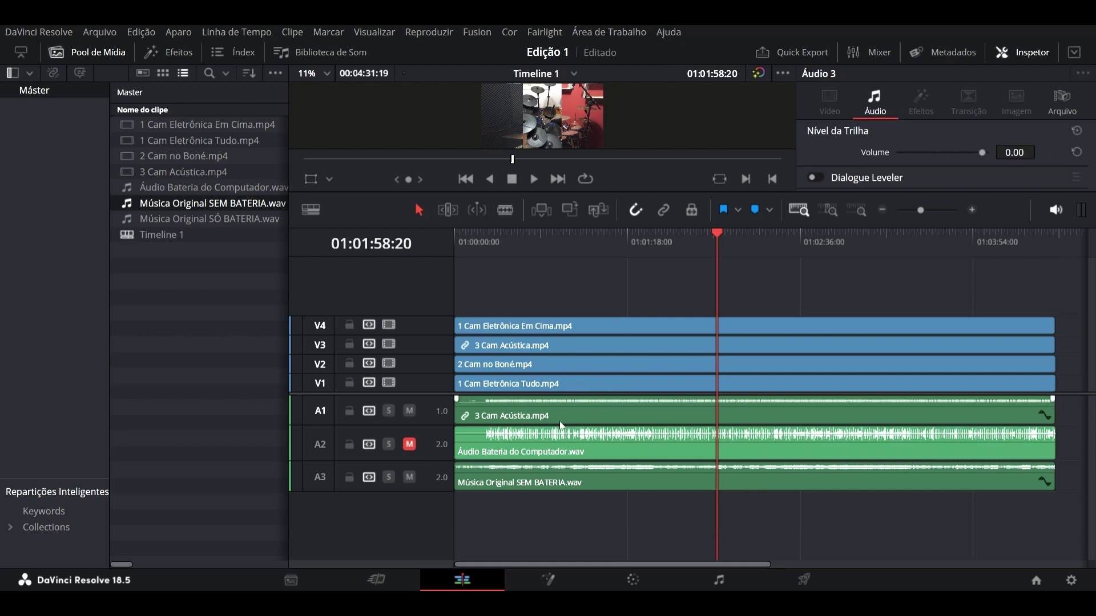
click(409, 444)
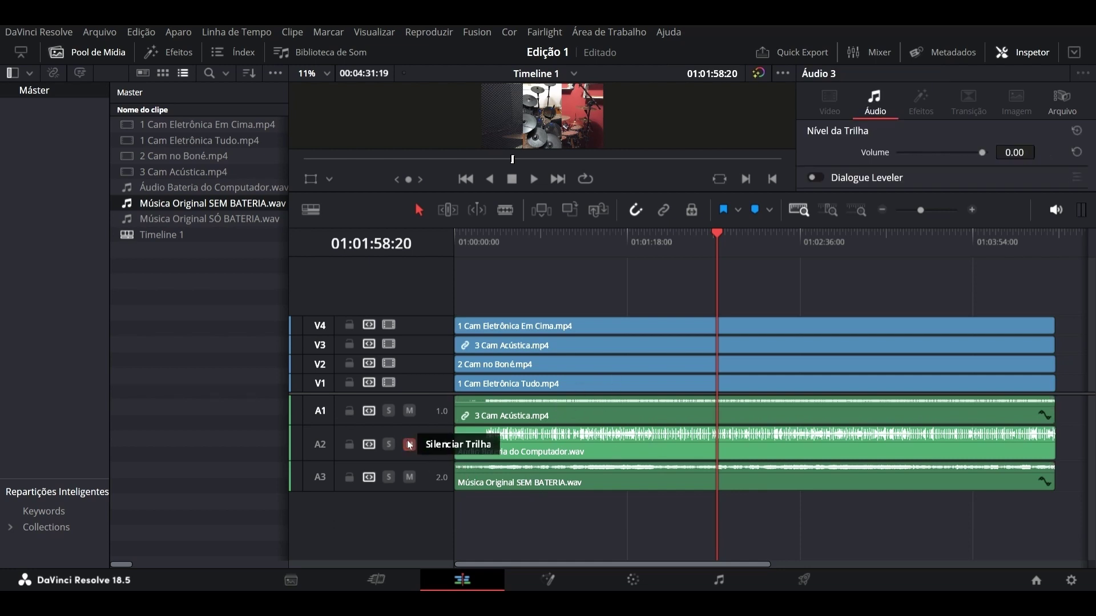
Step: Give the video tracks more room and select the Em Cima, Acústica and Boné camera clips
drag(431, 394, 432, 424)
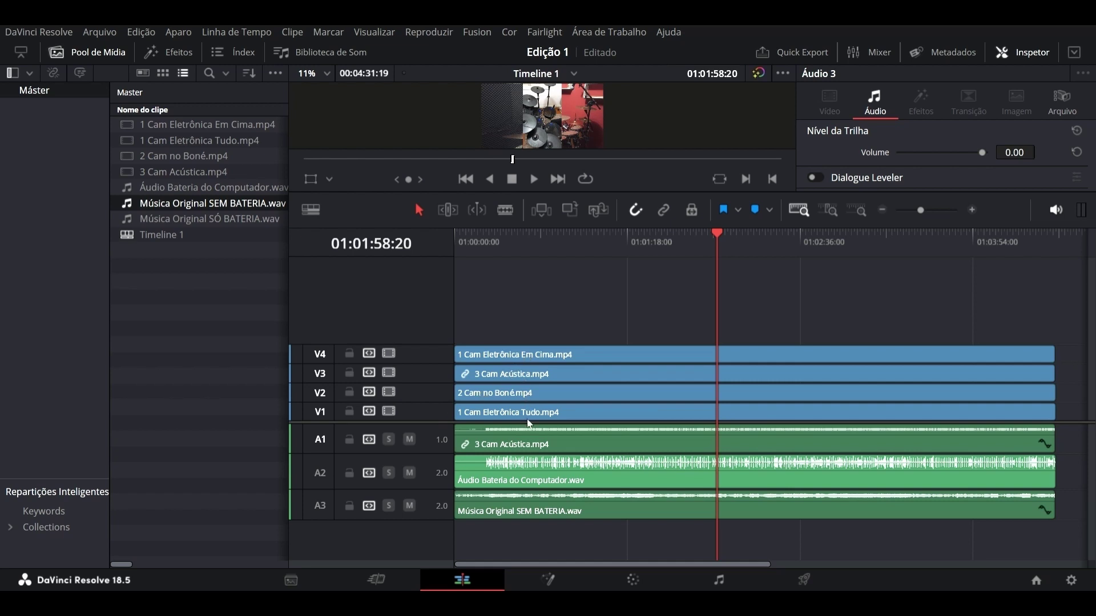
click(537, 355)
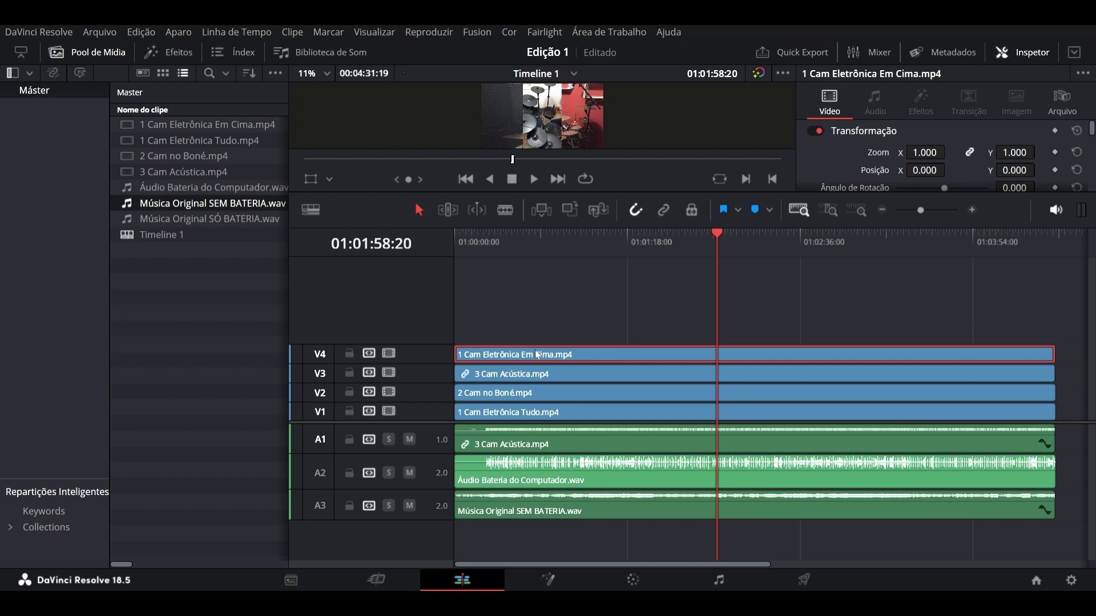
click(533, 374)
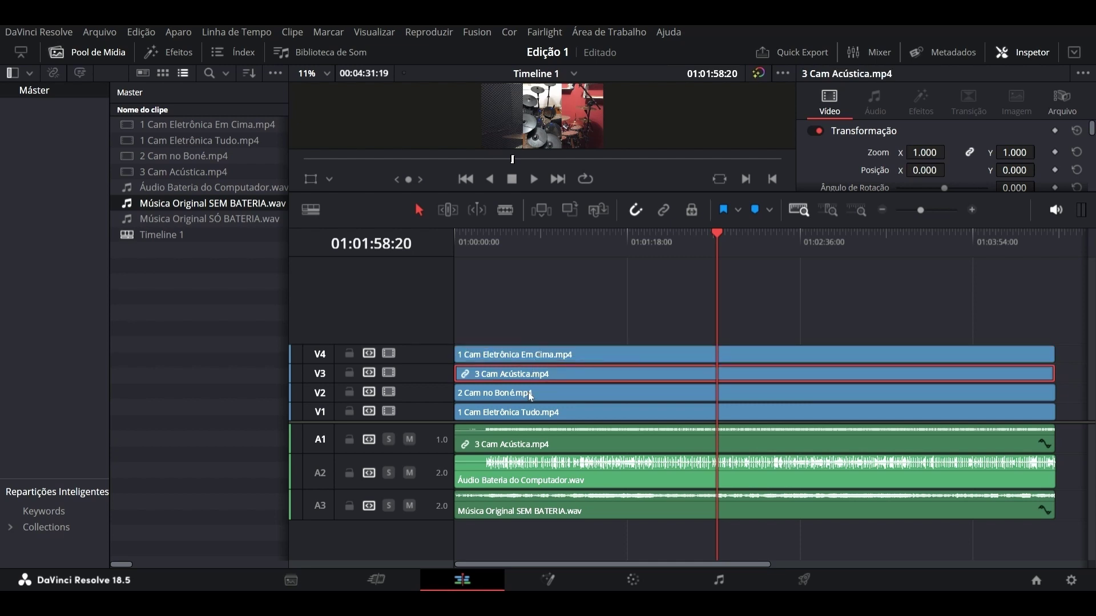
click(530, 394)
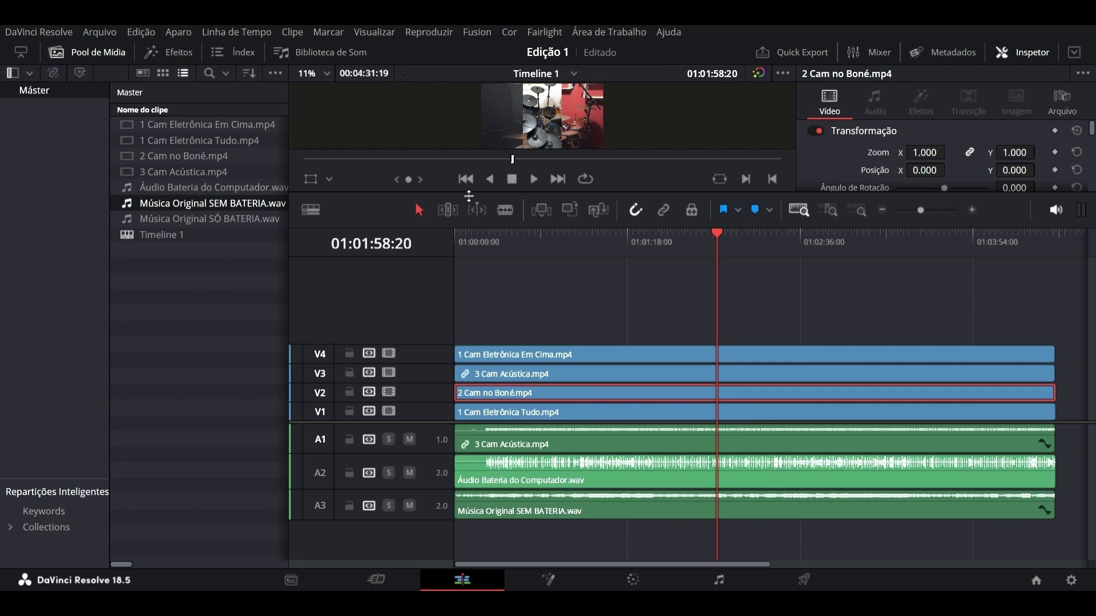
Step: Enlarge the viewer and video tracks, make V4 taller, and select the 1 Cam Eletrônica Em Cima clip
mouse_move(468, 195)
mouse_down()
mouse_move(491, 271)
mouse_move(480, 330)
mouse_up()
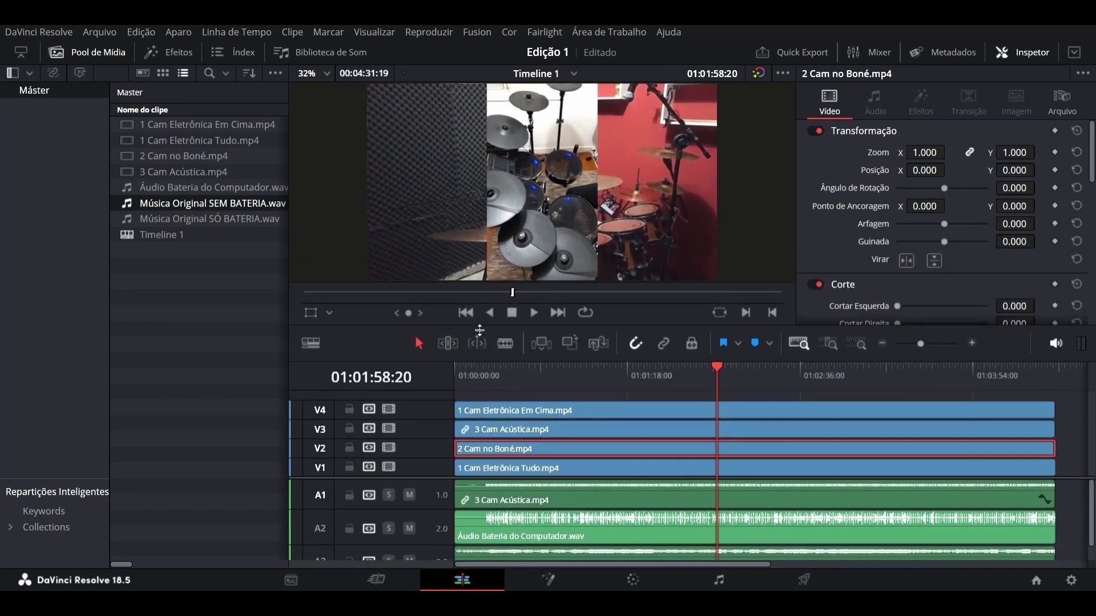
drag(435, 483, 429, 515)
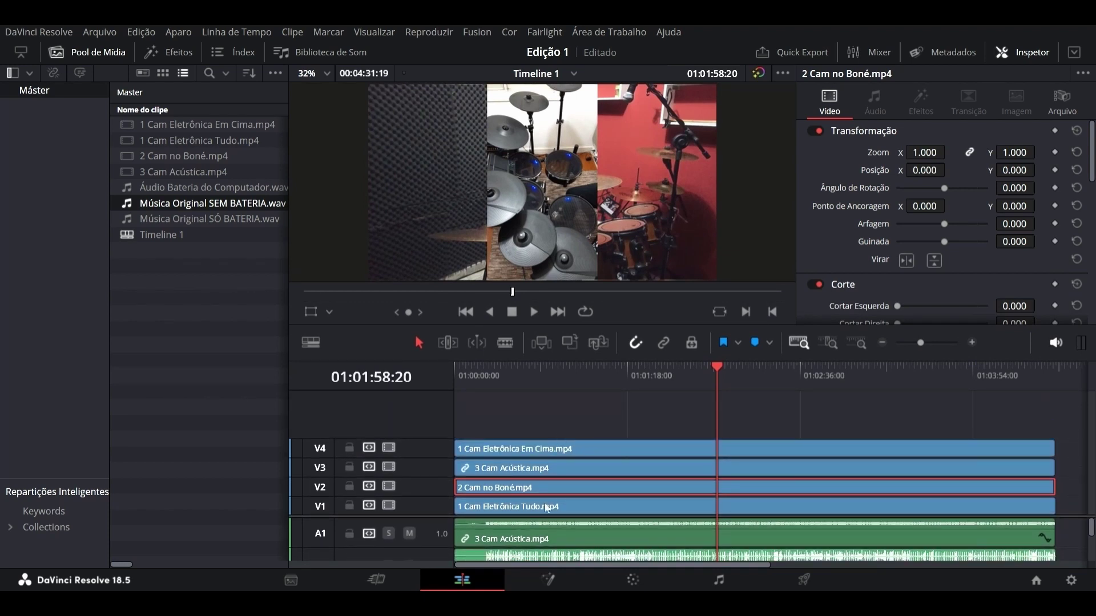
mouse_move(450, 440)
mouse_down()
mouse_move(449, 415)
mouse_move(449, 448)
mouse_up()
drag(500, 330, 501, 355)
click(539, 455)
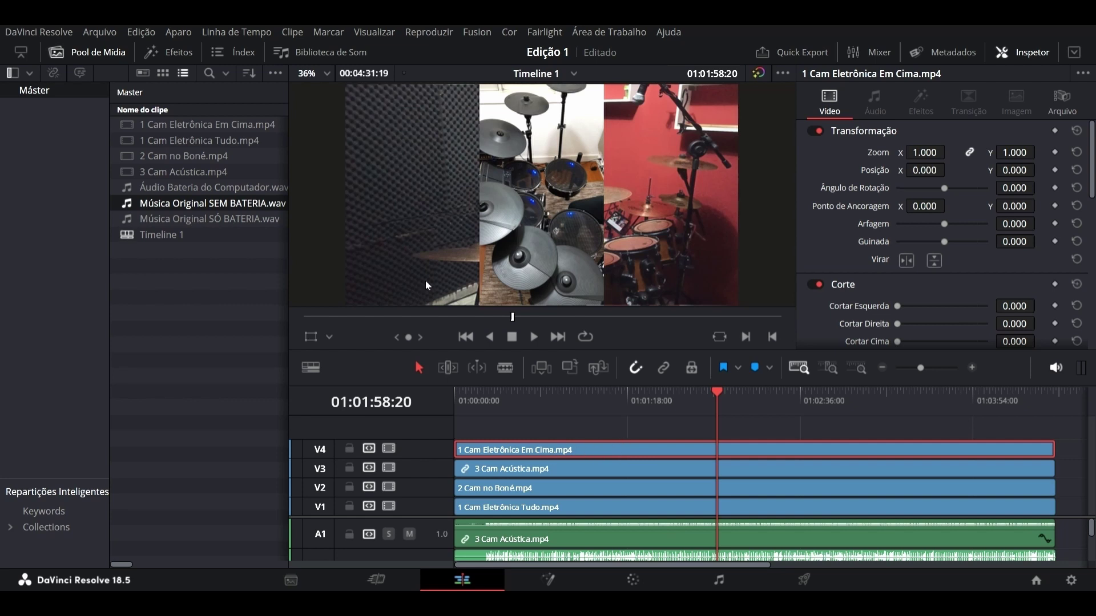
Step: Drag the Em Cima image right using the Transform overlay until Position X reads 517.505
click(310, 337)
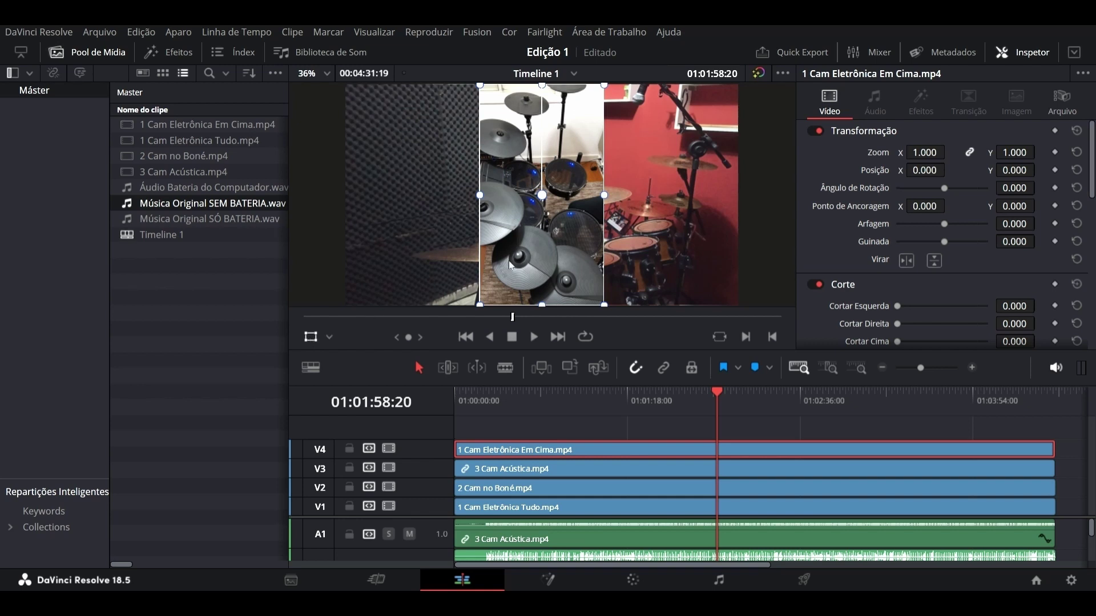
mouse_move(539, 262)
mouse_down()
mouse_move(523, 251)
mouse_move(586, 249)
mouse_up()
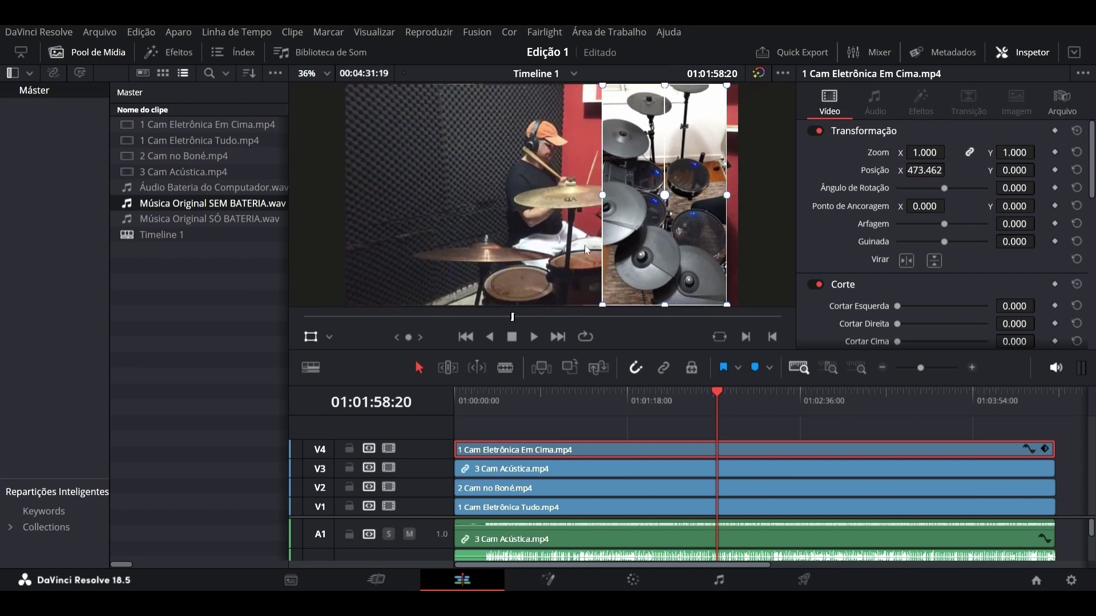
drag(652, 242, 655, 242)
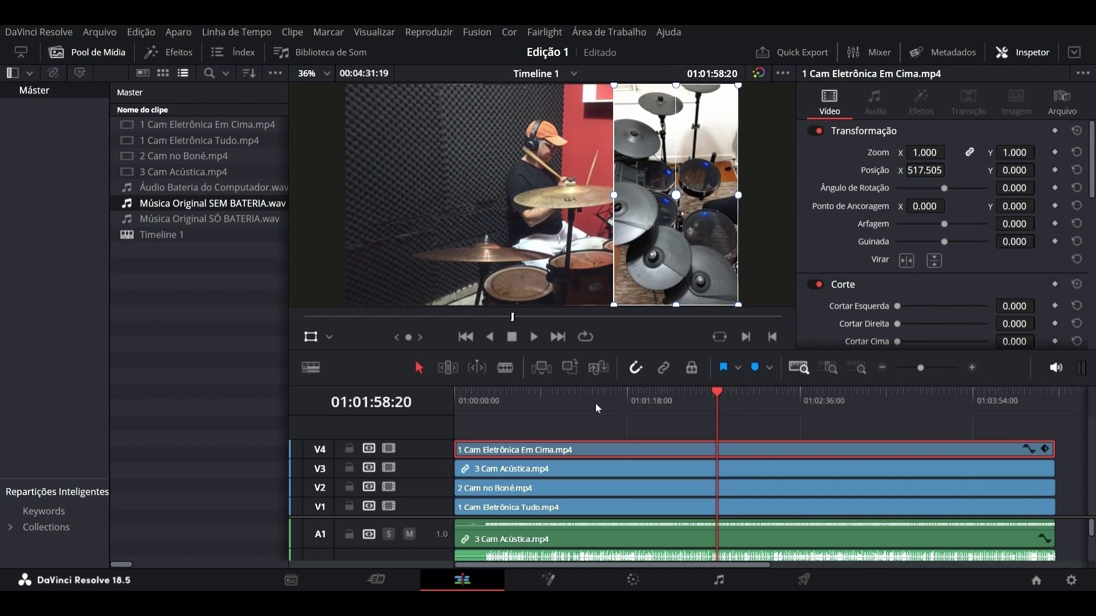
click(312, 337)
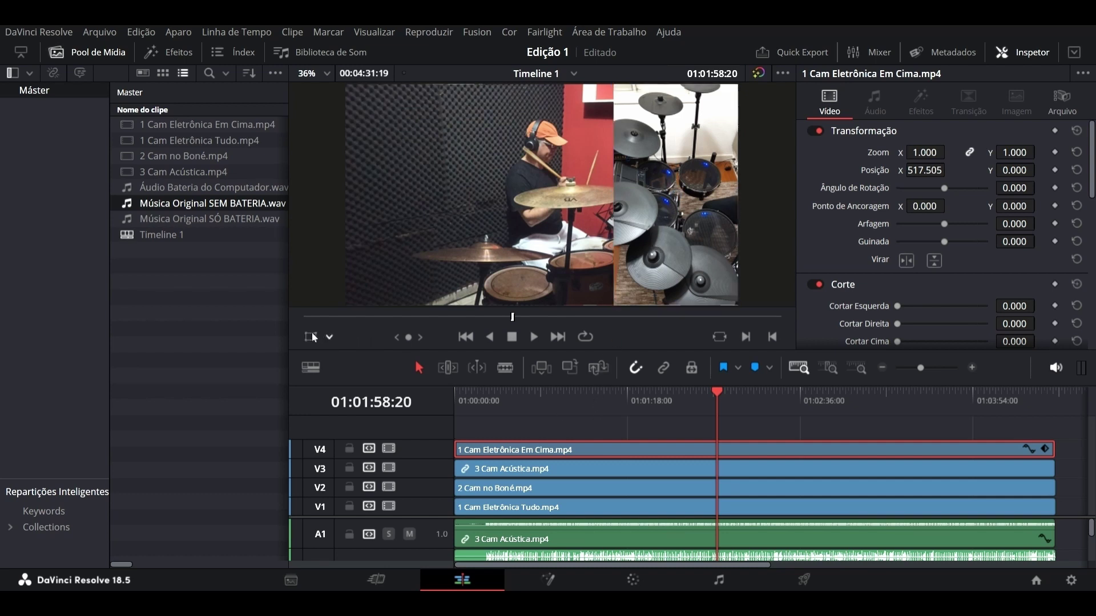
click(312, 337)
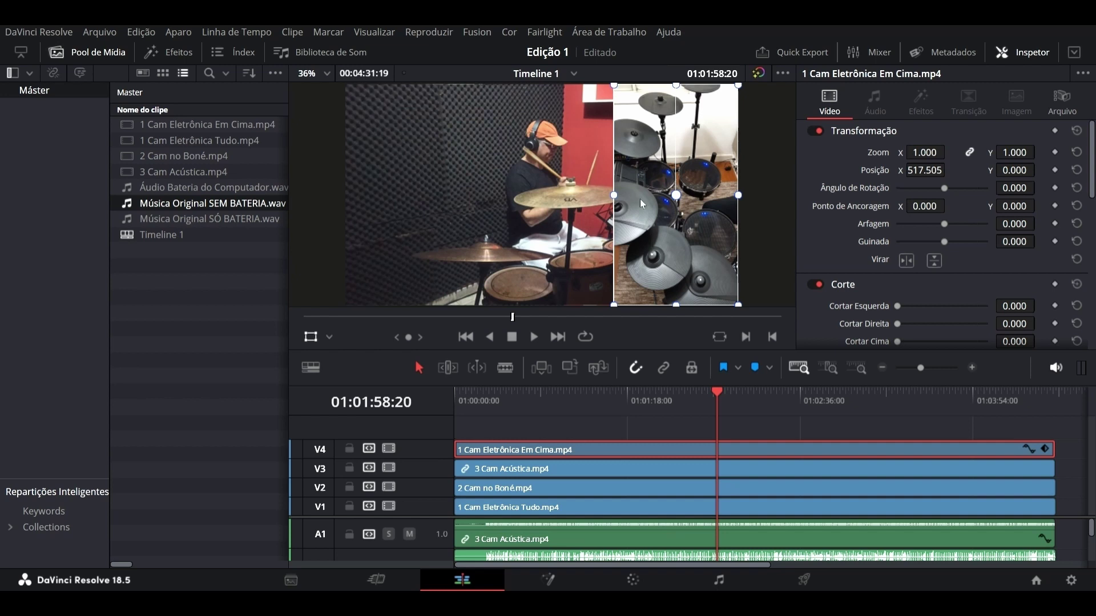
click(487, 401)
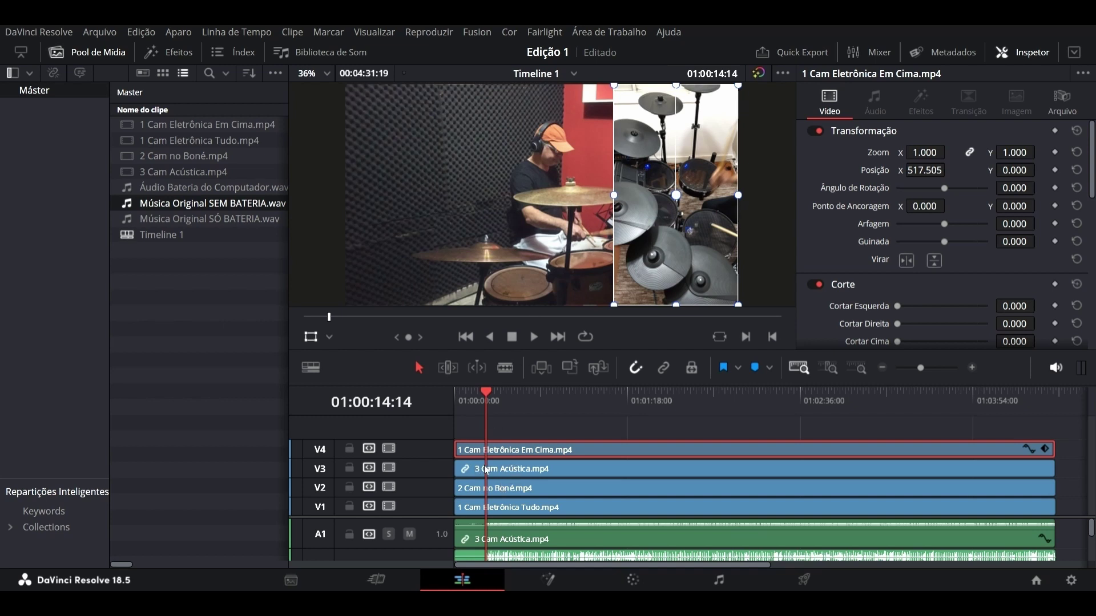
Step: Drag the 3 Cam Acústica image left in the viewer to Position X -125.419
click(505, 470)
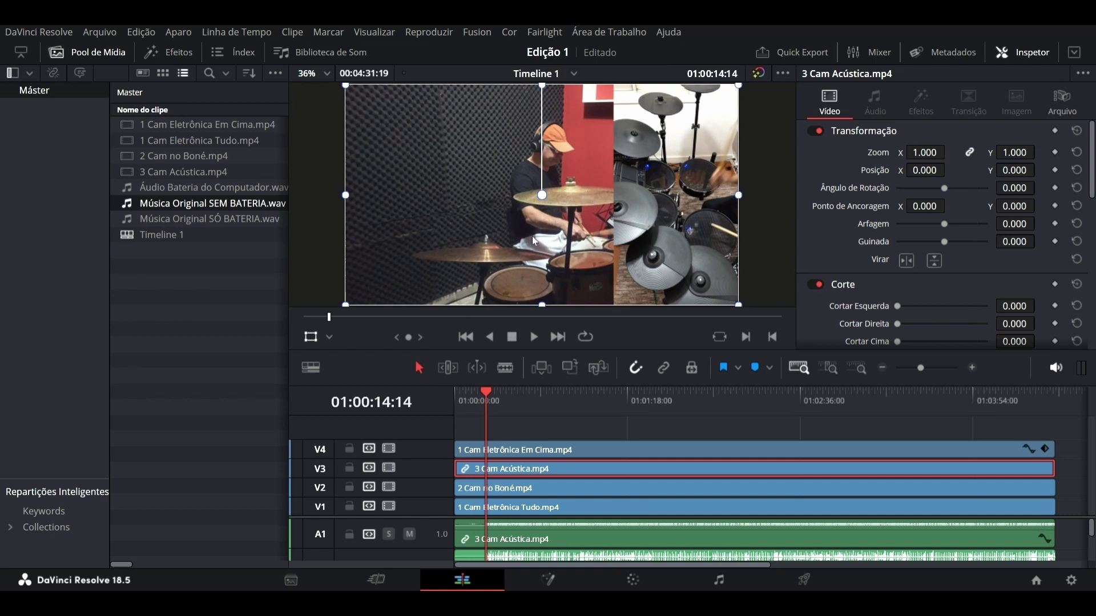
mouse_move(534, 240)
mouse_down()
mouse_move(508, 247)
mouse_move(554, 248)
mouse_up()
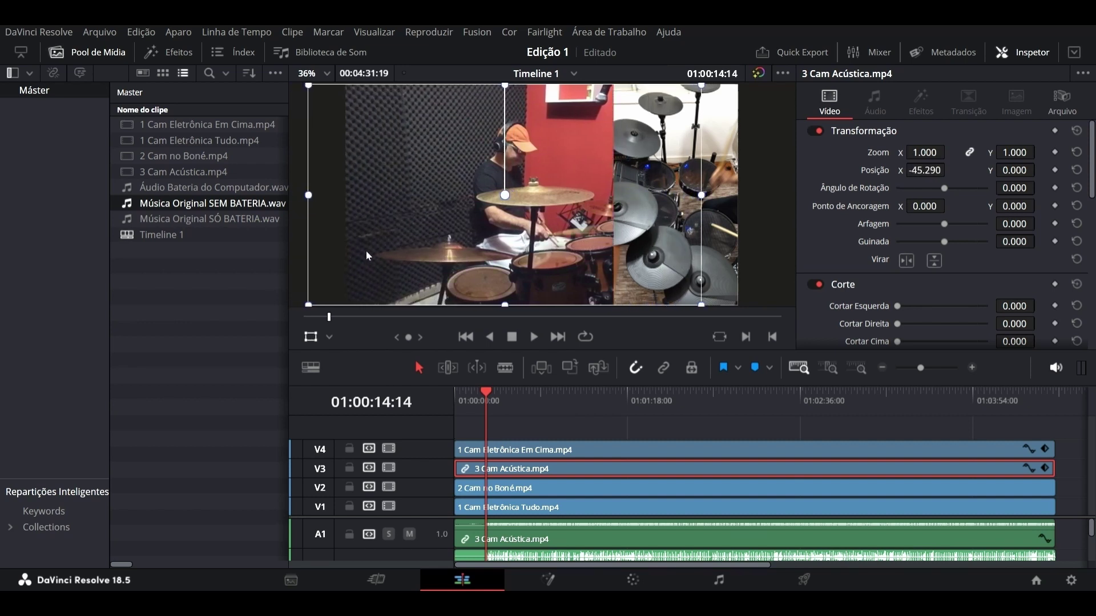
mouse_move(454, 255)
mouse_down()
mouse_move(427, 256)
mouse_move(488, 255)
mouse_up()
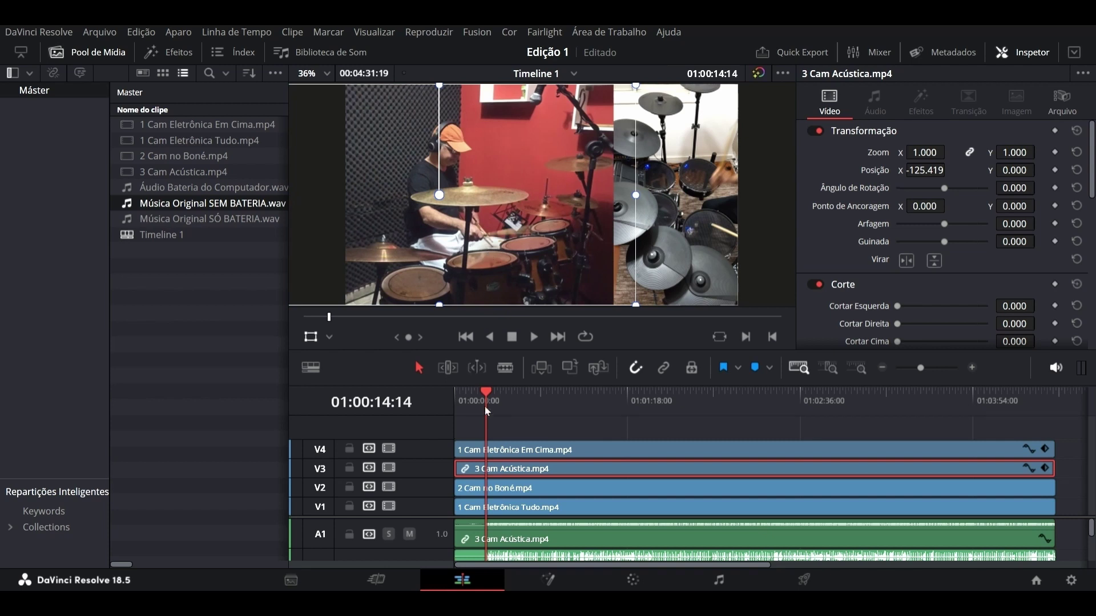
click(501, 491)
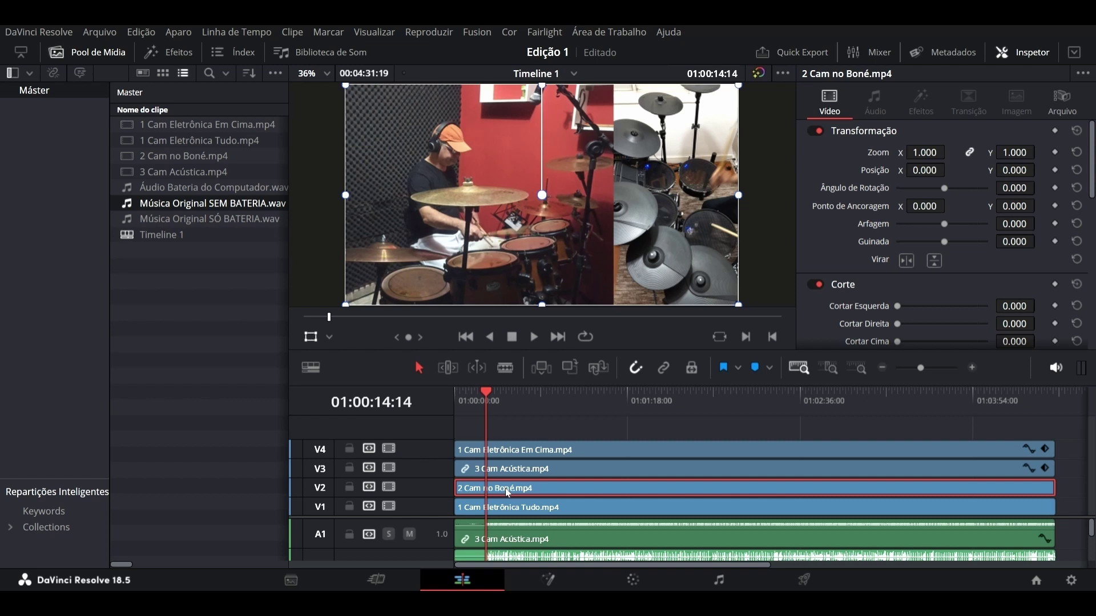
click(502, 472)
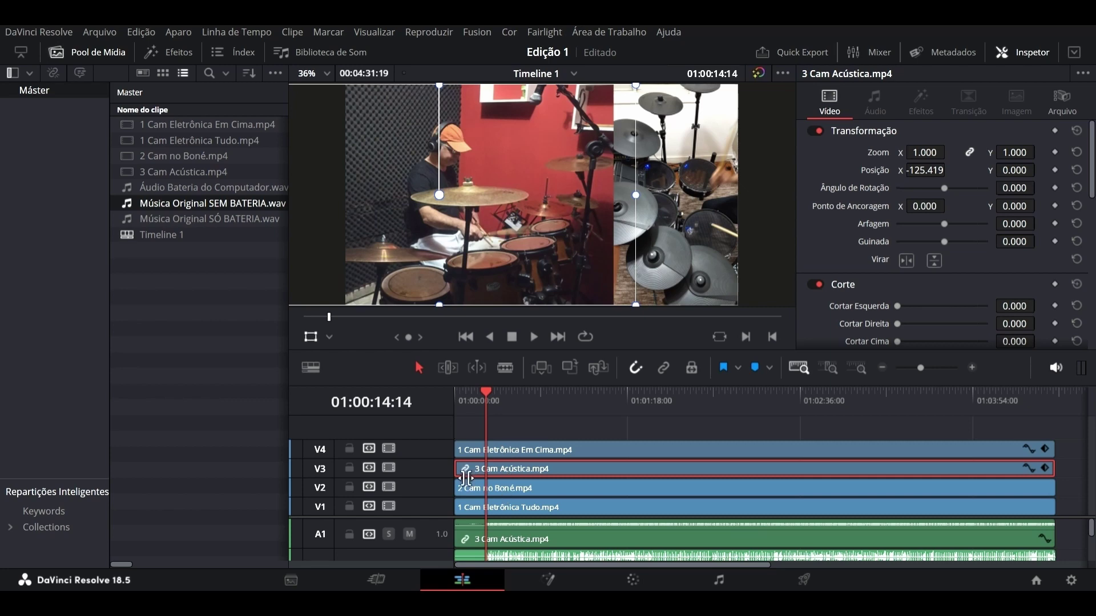
Step: Trim the 3 Cam Acústica clip's start later, with the playhead at 01:00:32:05, to reveal the layer beneath
drag(466, 478, 572, 475)
click(508, 490)
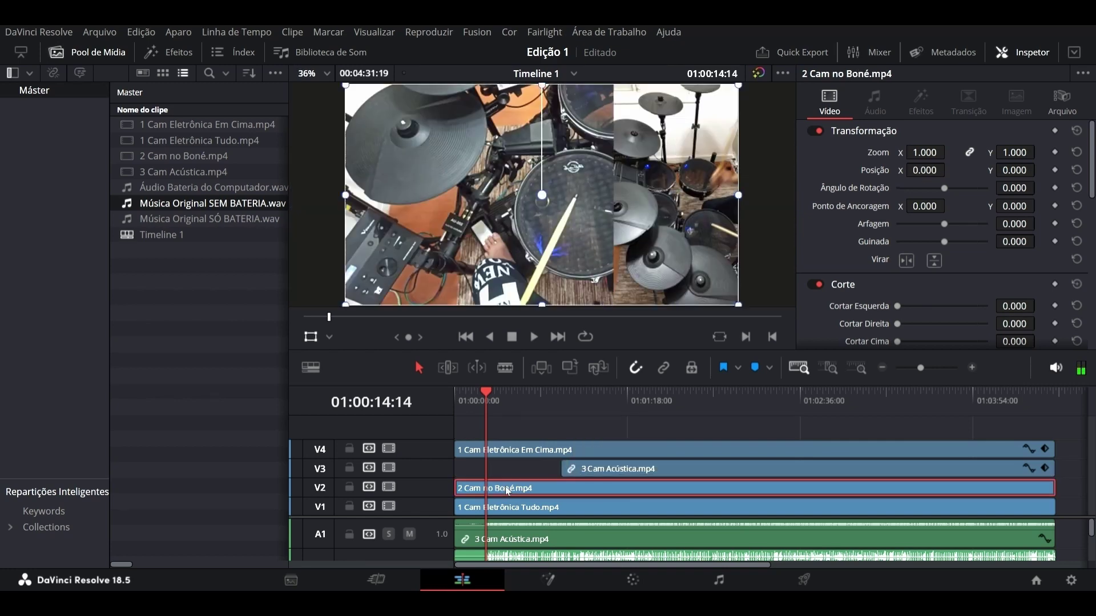
click(526, 391)
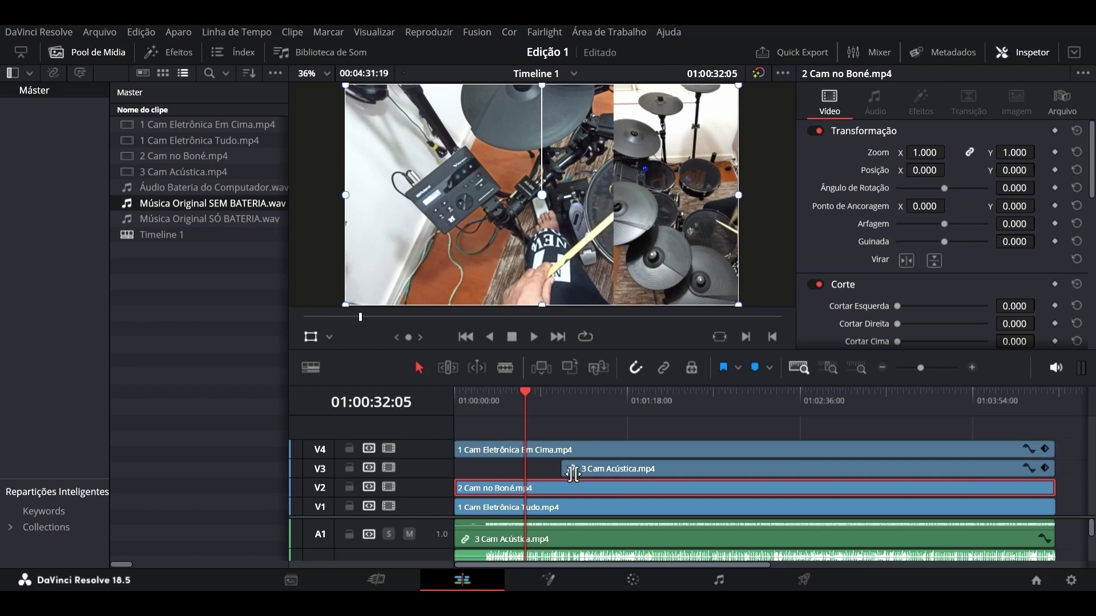
mouse_move(563, 468)
mouse_down()
mouse_move(656, 469)
mouse_move(645, 469)
mouse_up()
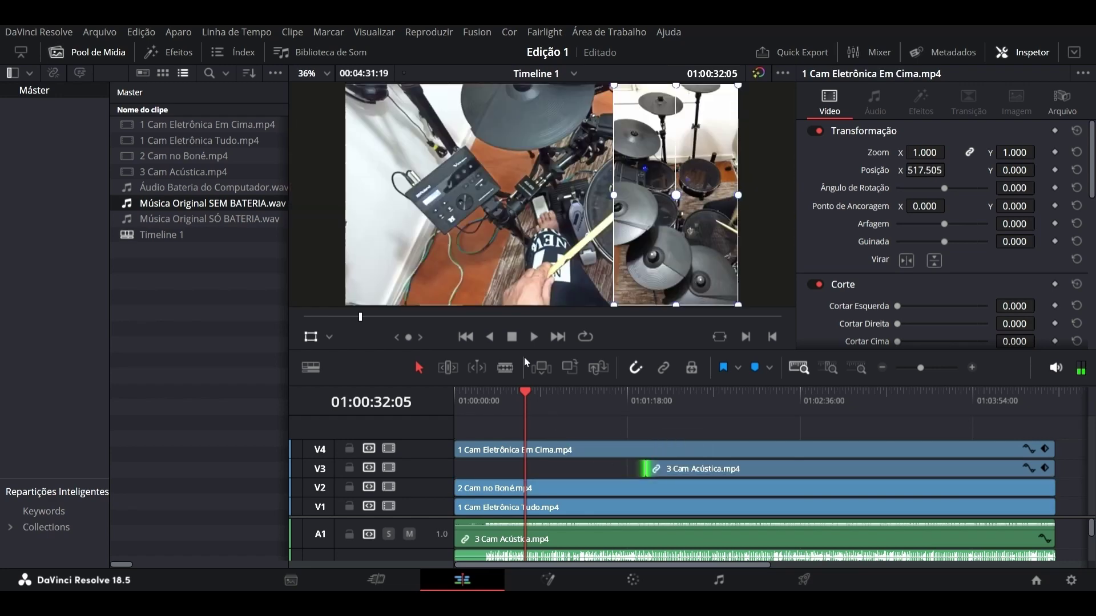
Step: Move the 2 Cam no Boné image left to Position X -146.323 and scrub to check framing
click(541, 490)
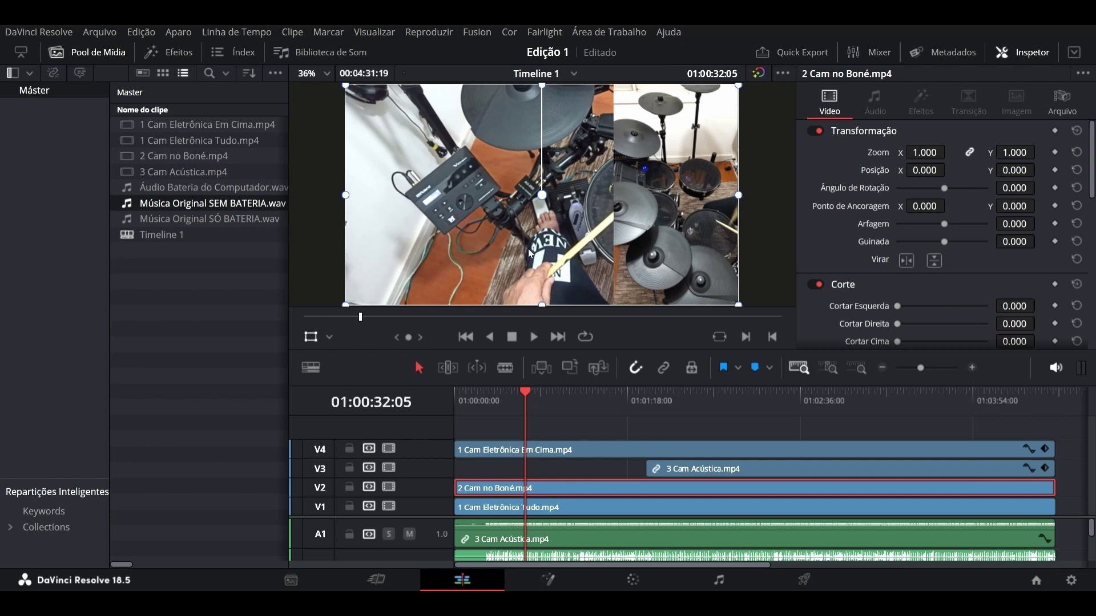
drag(530, 252, 498, 253)
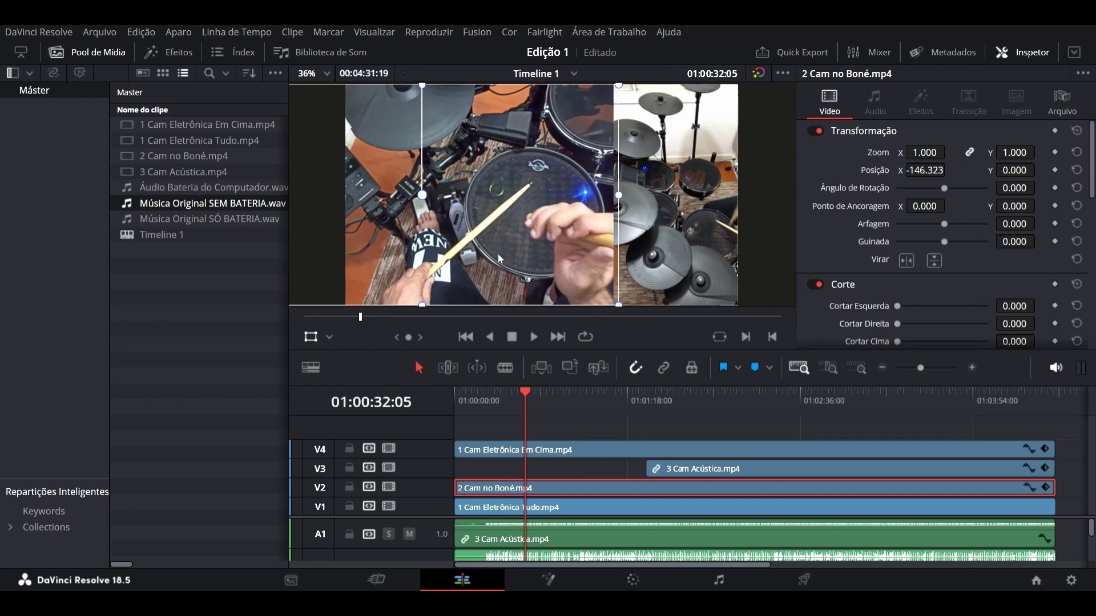
mouse_move(534, 391)
mouse_down()
mouse_move(602, 403)
mouse_move(531, 401)
mouse_move(574, 400)
mouse_up()
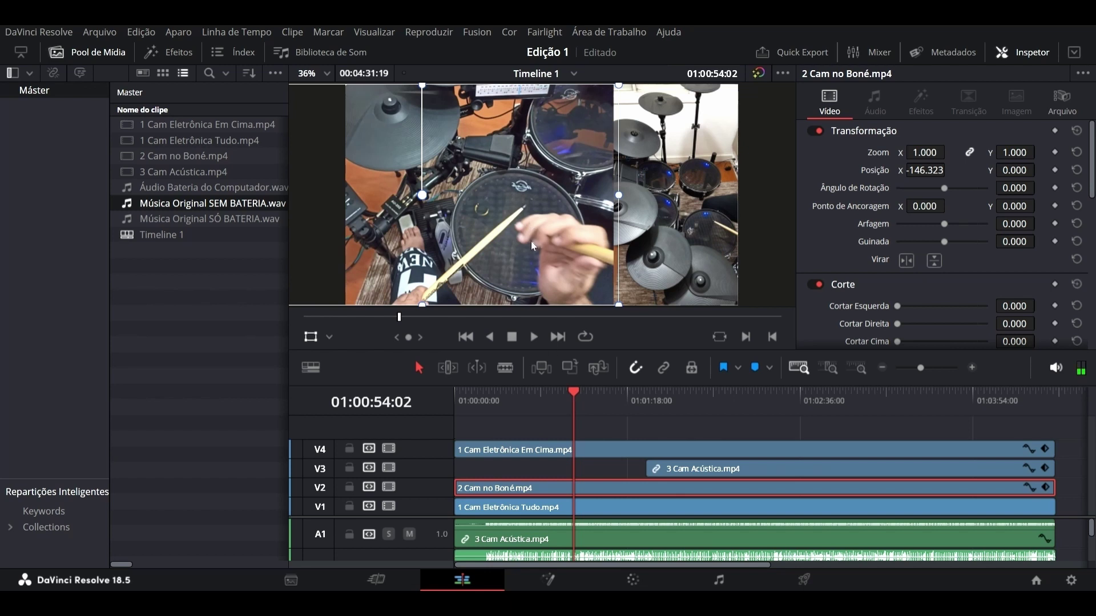
drag(531, 241, 531, 241)
Step: Trim 2 Cam no Boné aside and move the 1 Cam Eletrônica Tudo image left to Position X -59.226
click(557, 508)
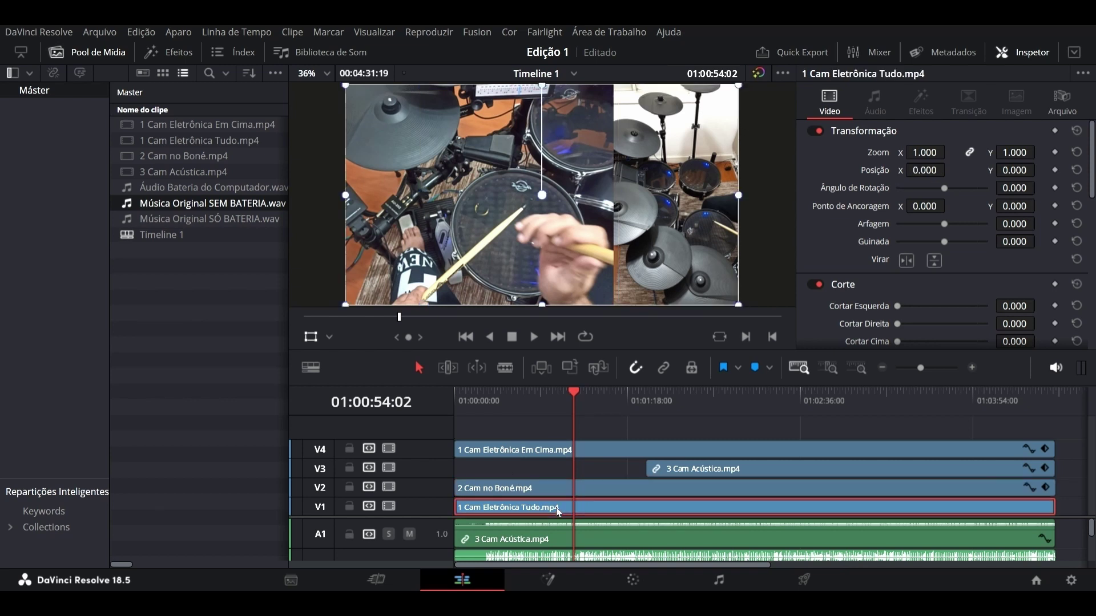
click(521, 490)
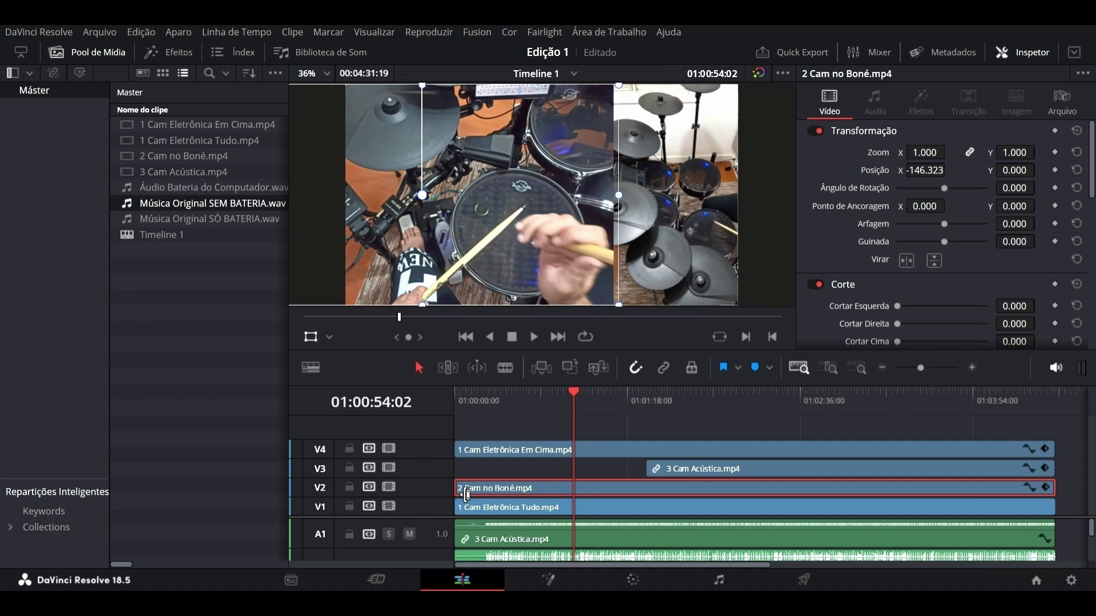
drag(466, 494, 668, 486)
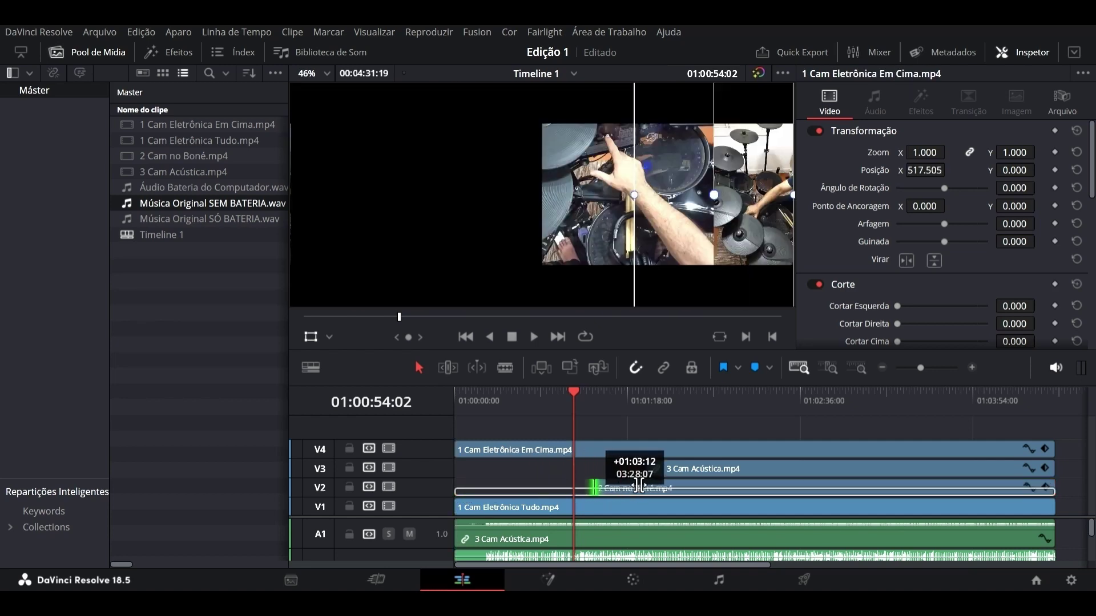
drag(577, 425, 556, 425)
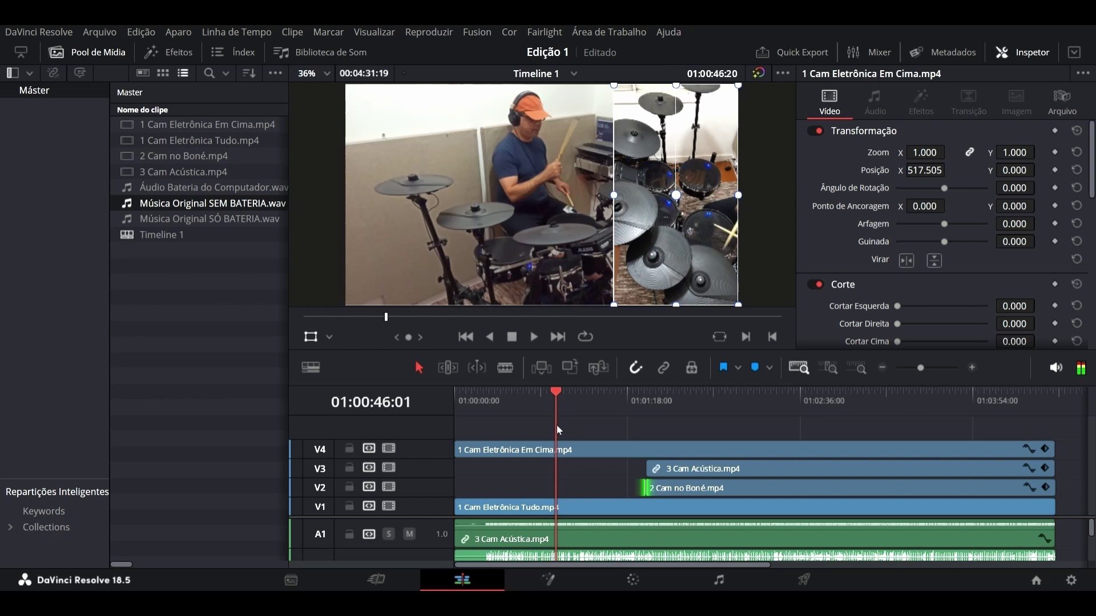
click(576, 507)
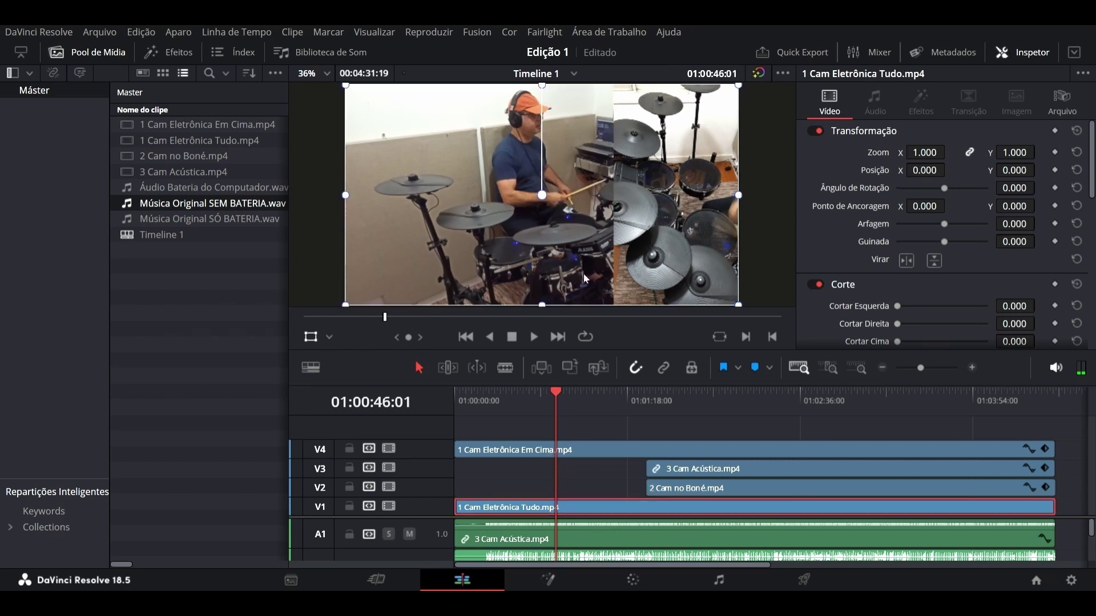
drag(557, 277, 416, 242)
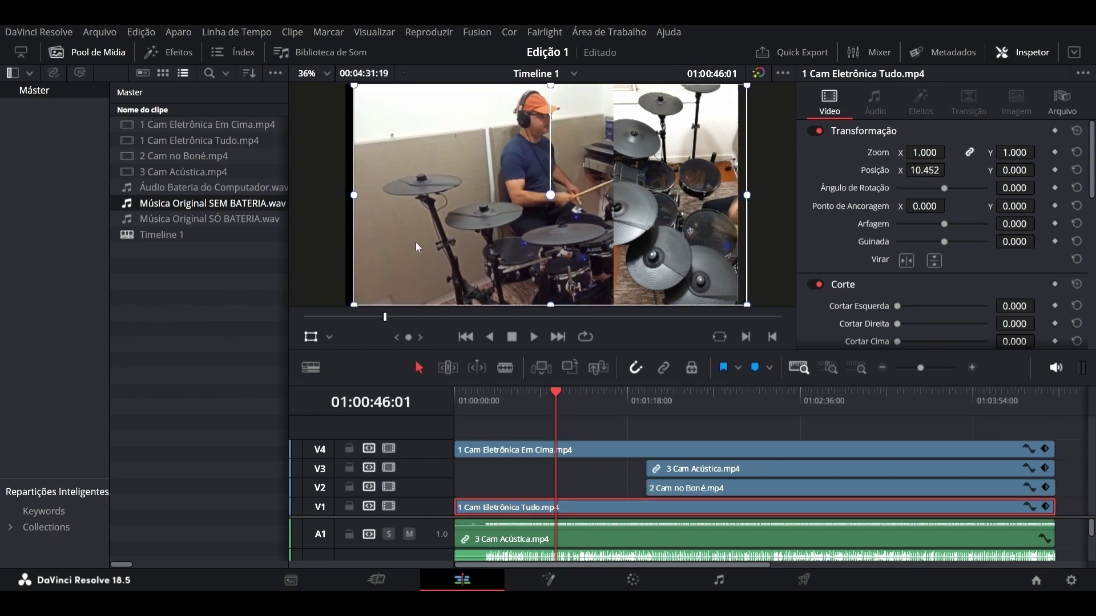
mouse_move(484, 254)
mouse_down()
mouse_move(452, 255)
mouse_move(512, 258)
mouse_up()
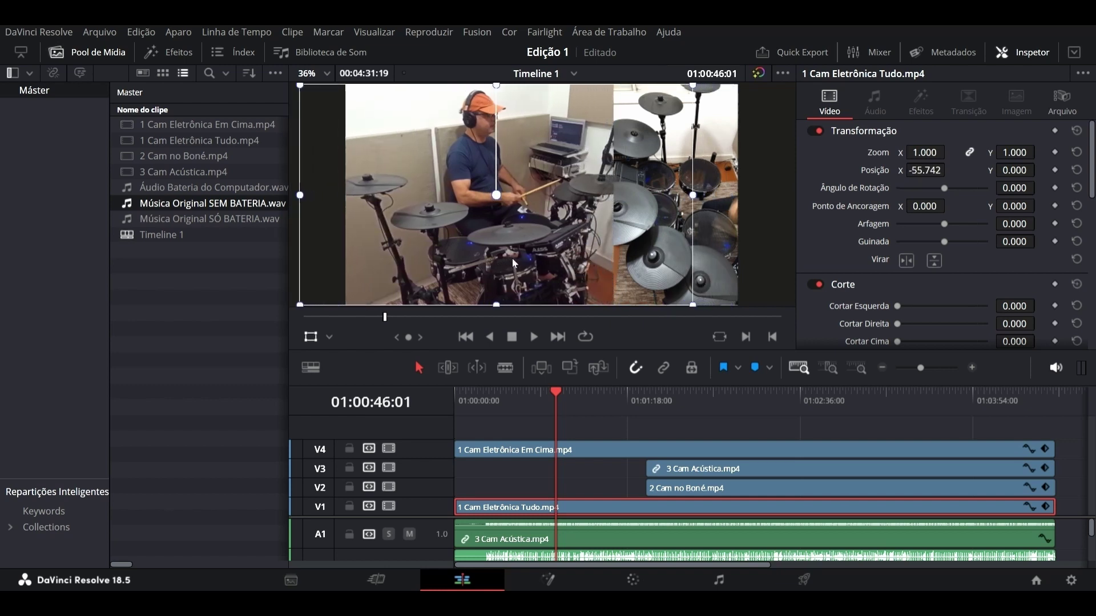
drag(513, 261, 511, 258)
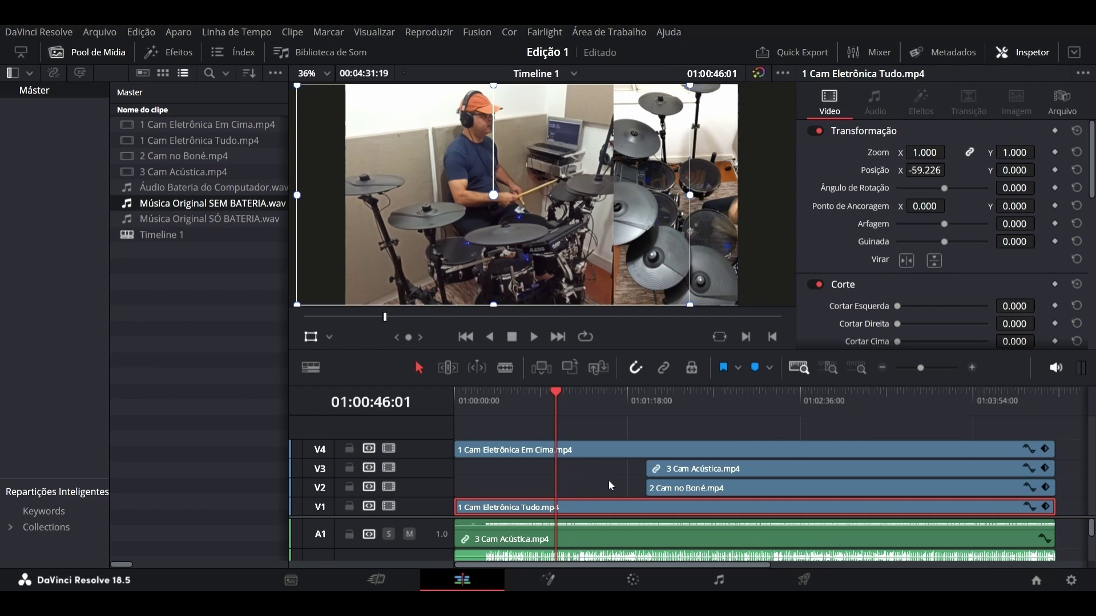
Step: Extend the Boné and Acústica clips back to the timeline start and return the playhead to the beginning
drag(646, 490, 450, 491)
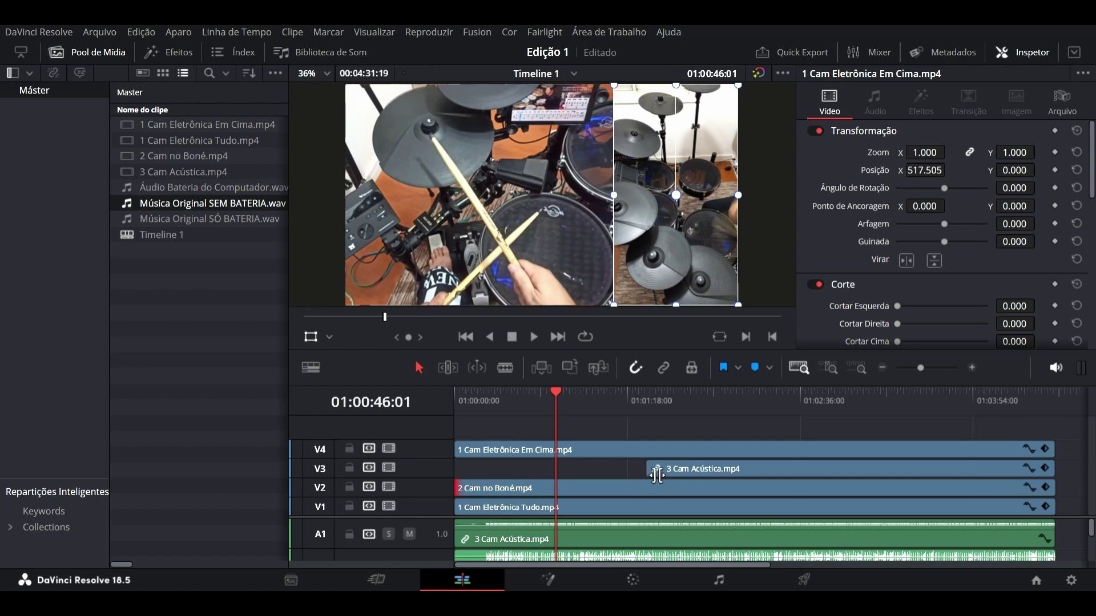
drag(646, 469, 456, 479)
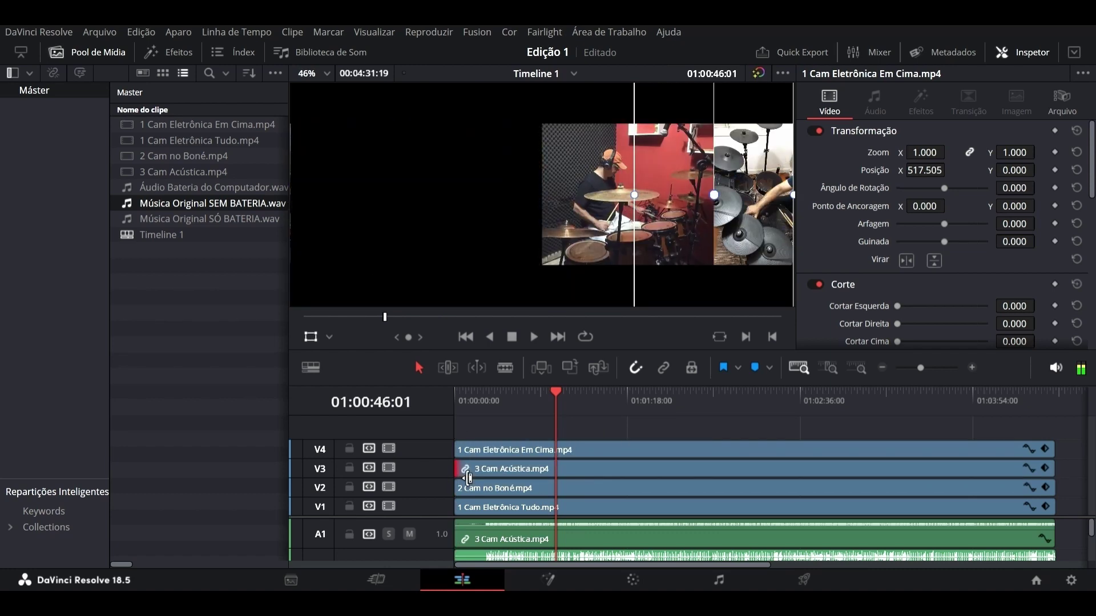
key(Home)
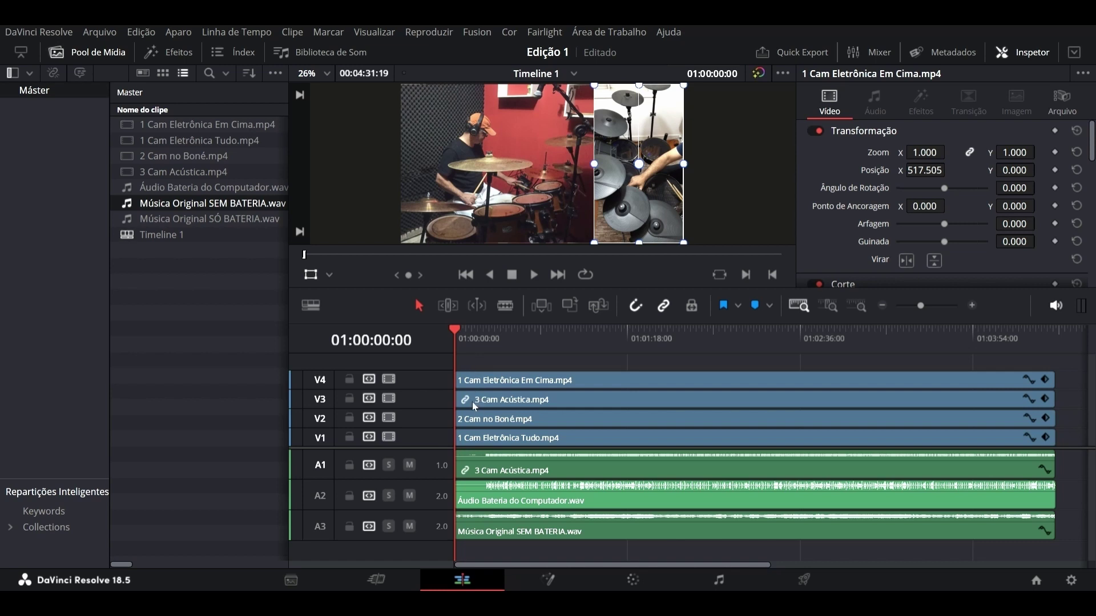
Step: Select the camera clips and trim 3 Cam Acústica's start so it enters later
click(472, 382)
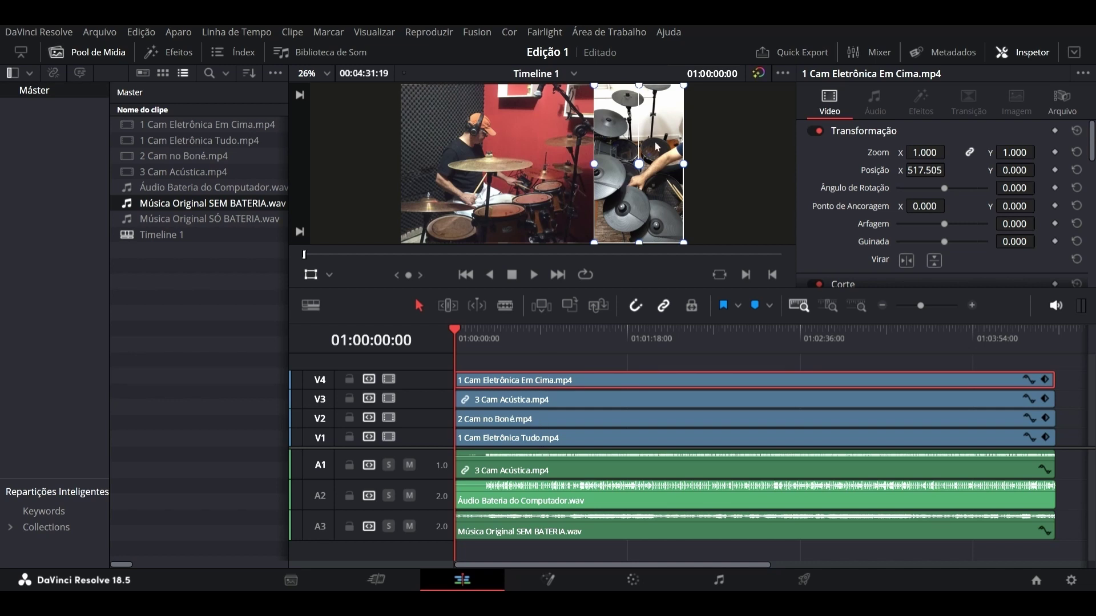
click(477, 400)
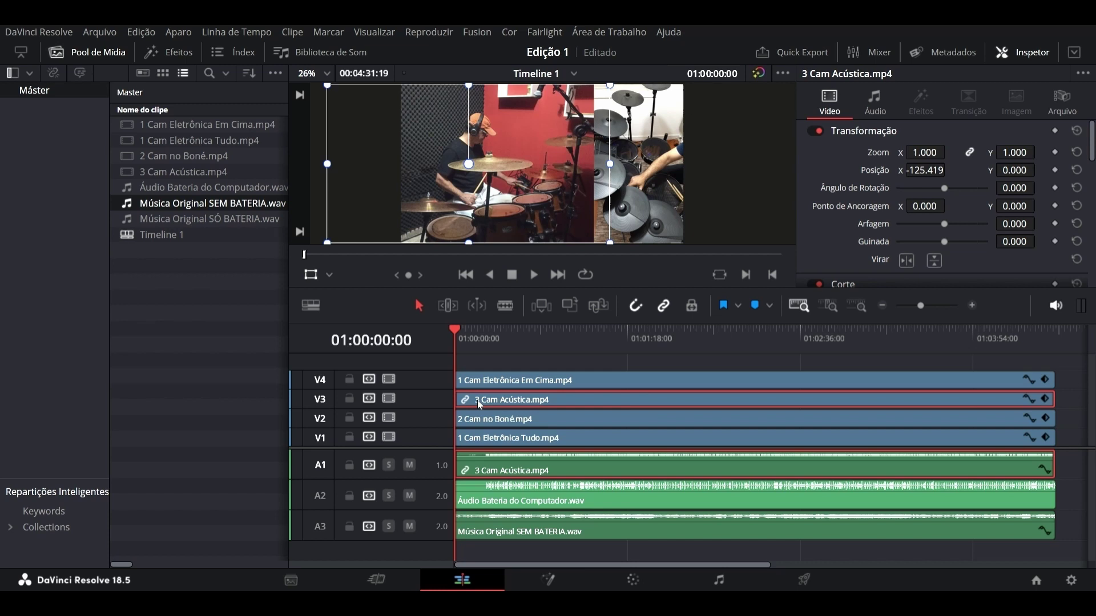
click(492, 438)
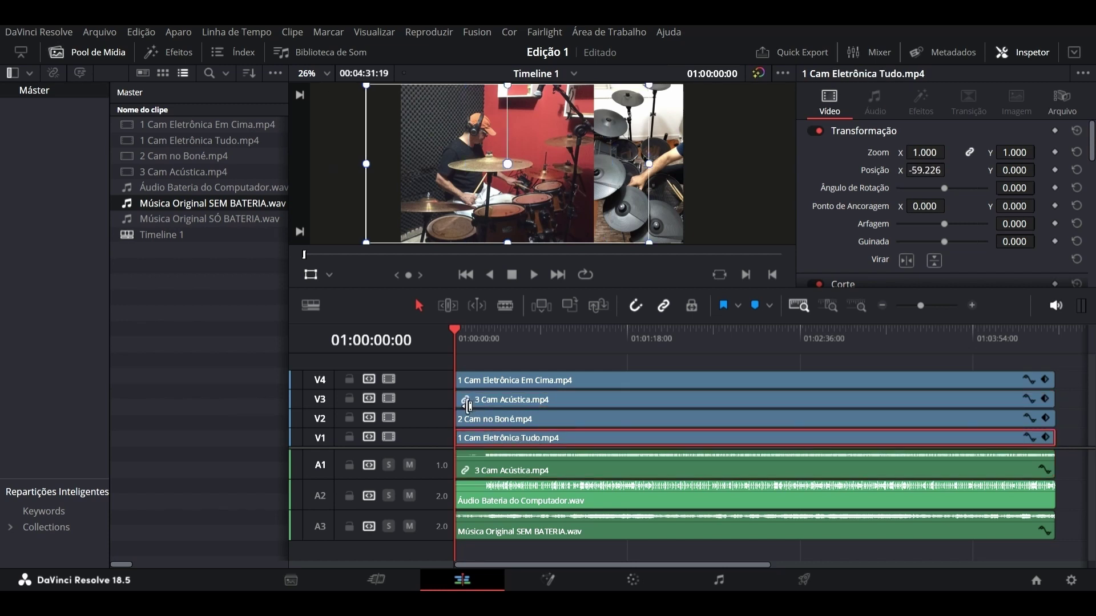
drag(471, 406, 679, 402)
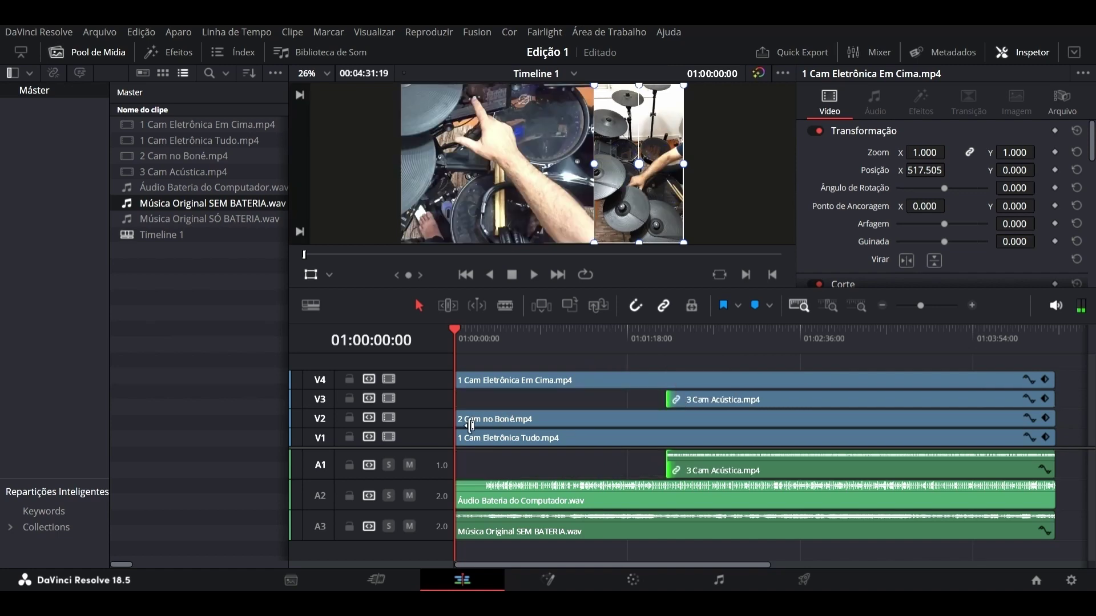
Step: Trim 2 Cam no Boné's start later, then adjust its entry back to 01:00:46:20
drag(458, 420, 682, 429)
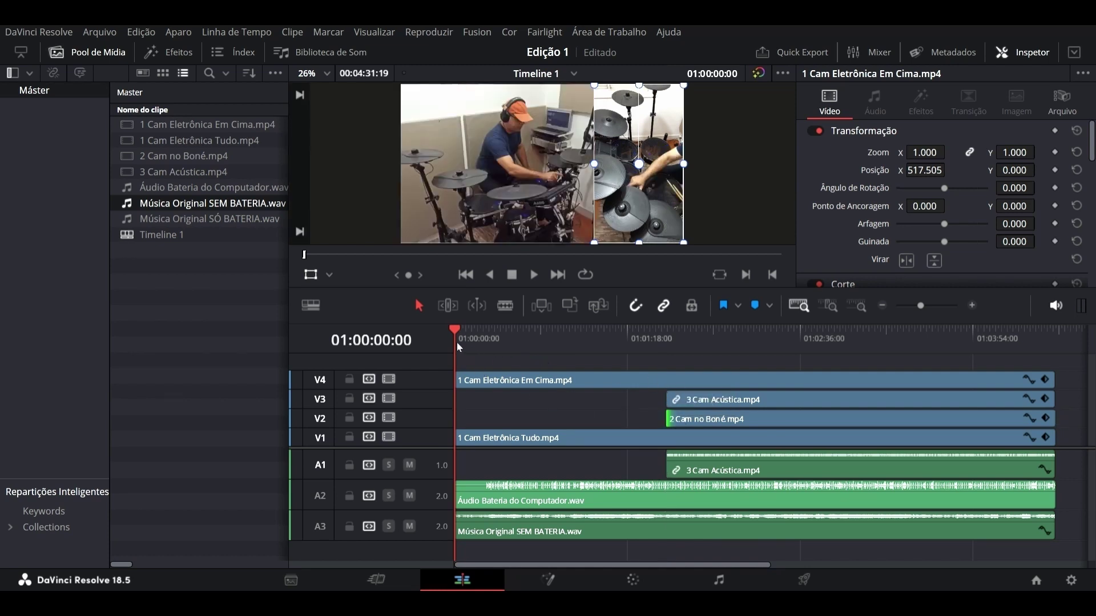
drag(456, 343, 558, 341)
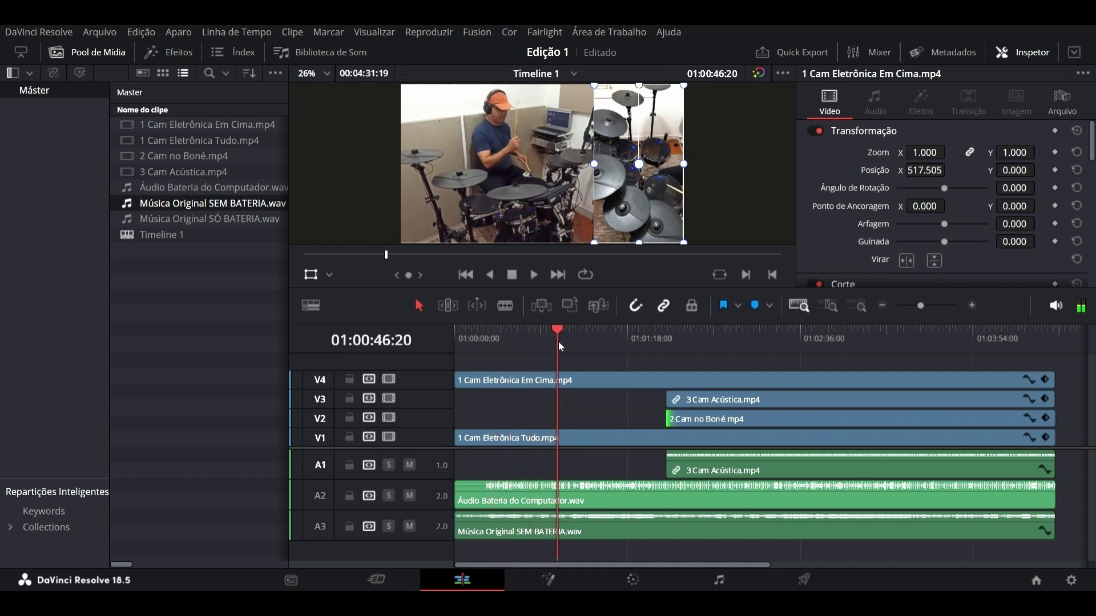
drag(666, 421, 560, 422)
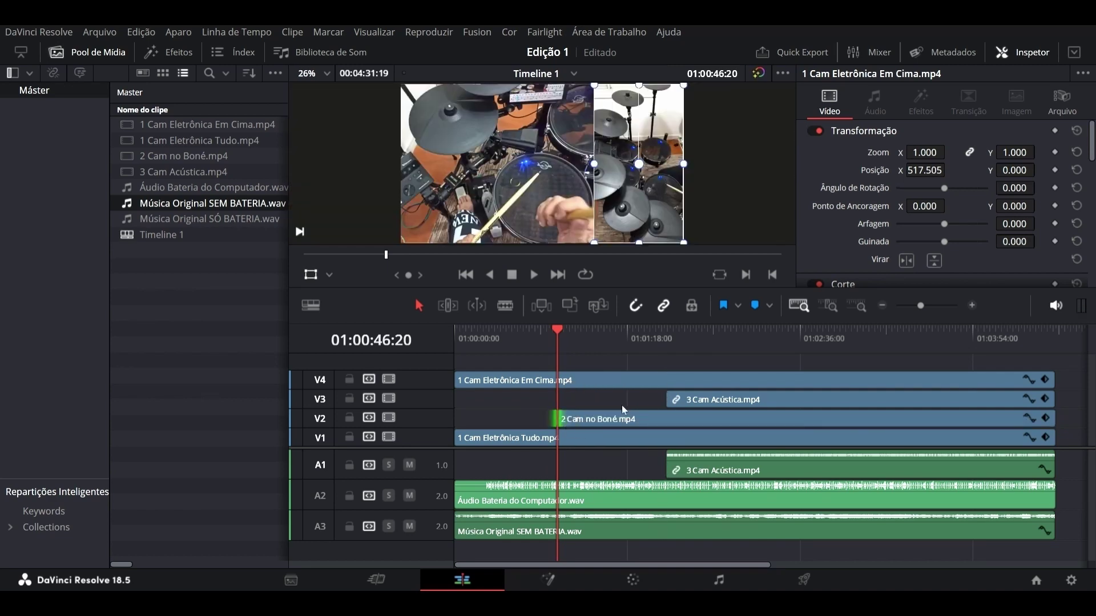
Step: Delay the 3 Cam Acústica entry to about 01:01:53 and park the playhead there
drag(677, 411, 710, 401)
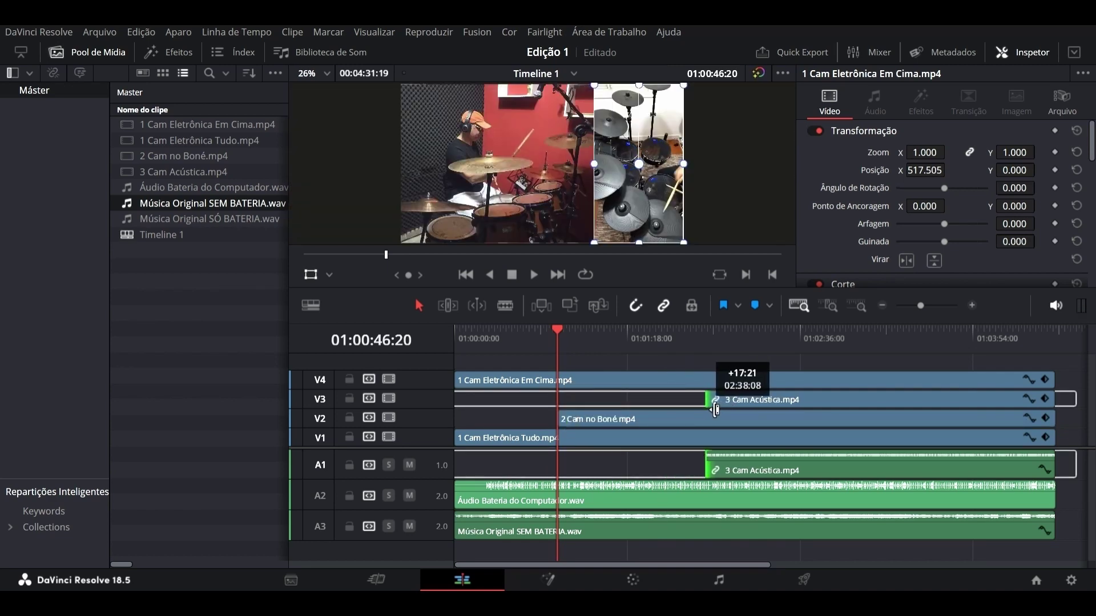
click(691, 333)
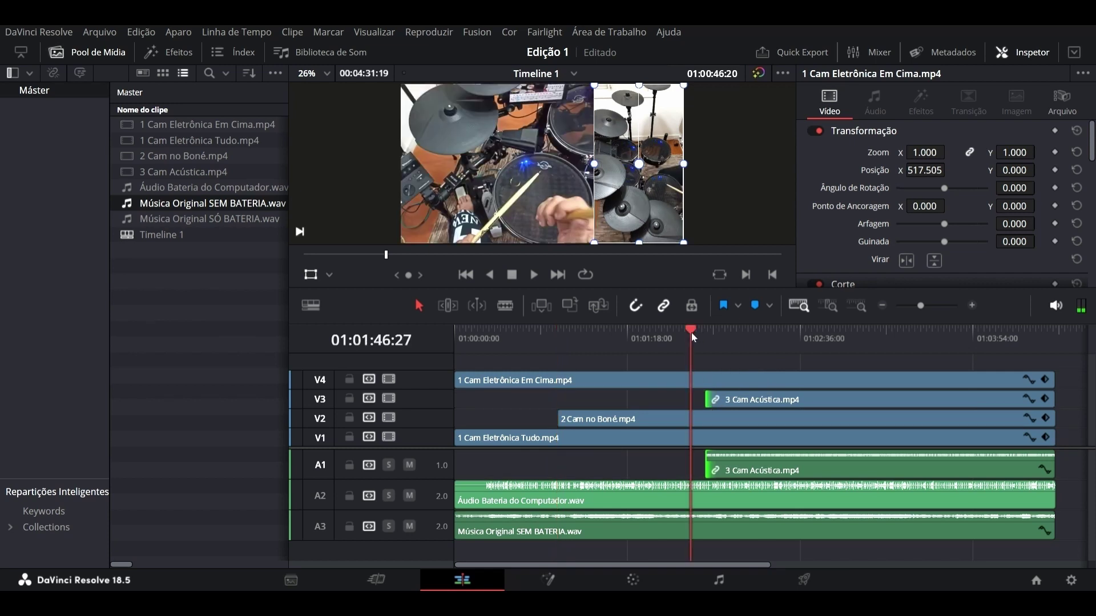
click(700, 334)
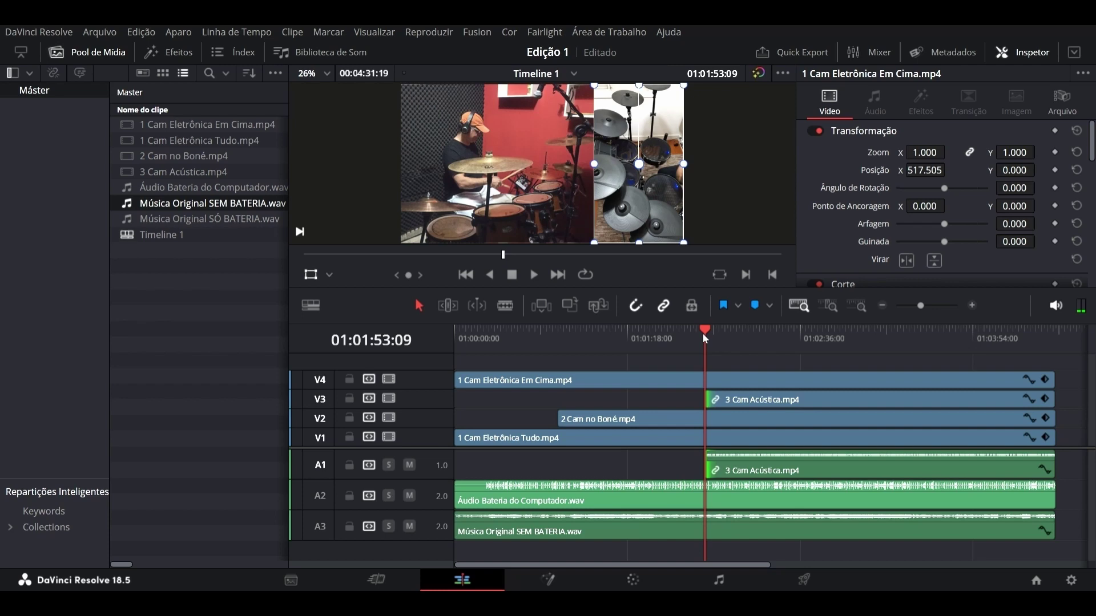
Step: Park the playhead at 01:00:46:20 and select the 1 Cam Eletrônica Tudo clip
click(621, 350)
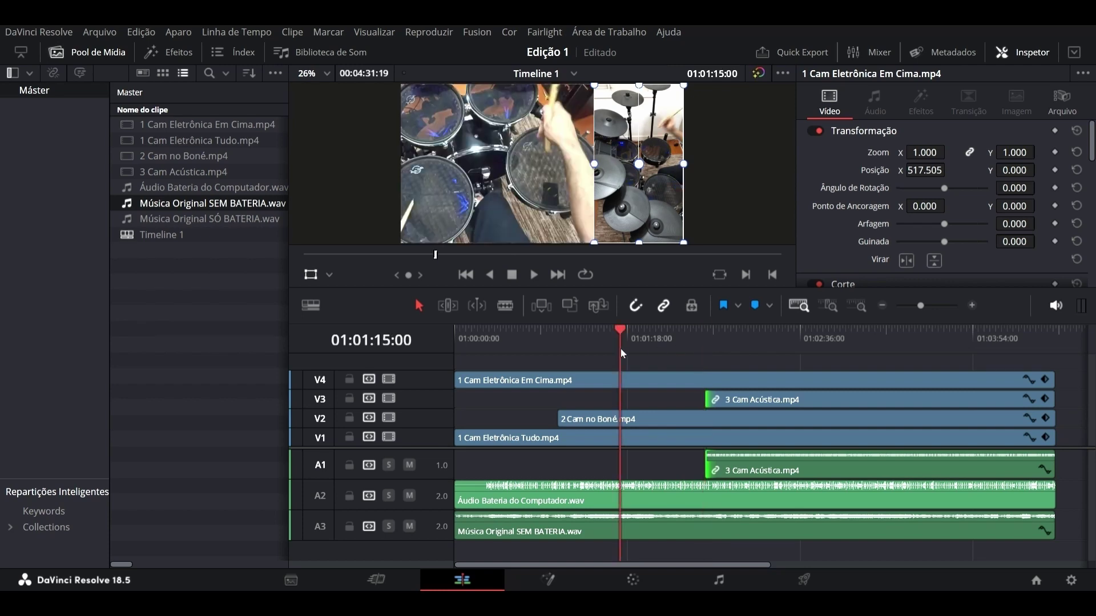
click(602, 350)
click(584, 349)
click(558, 349)
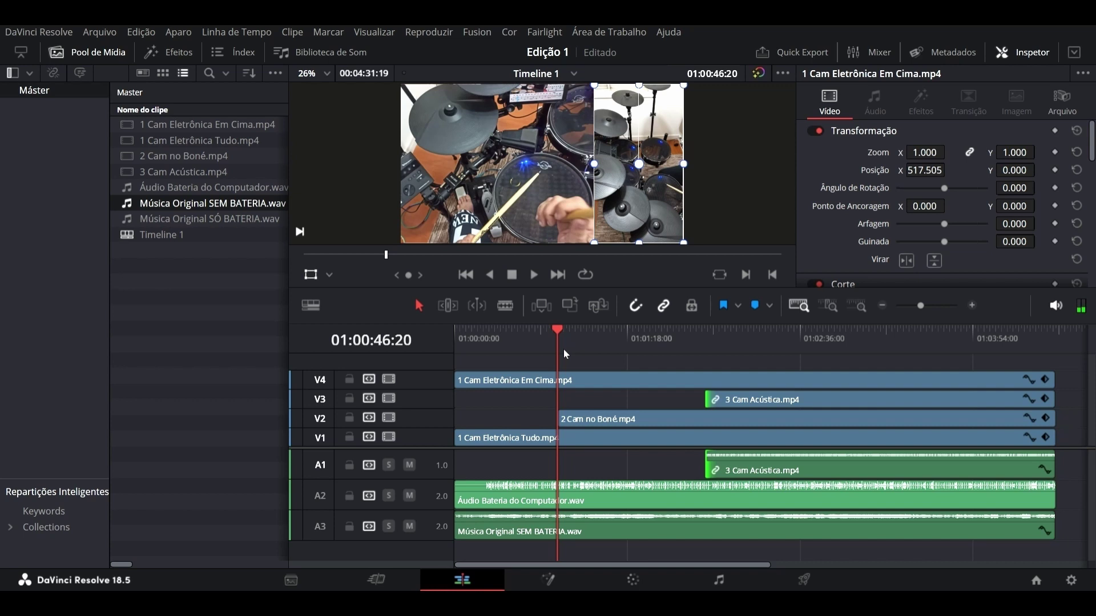
click(578, 349)
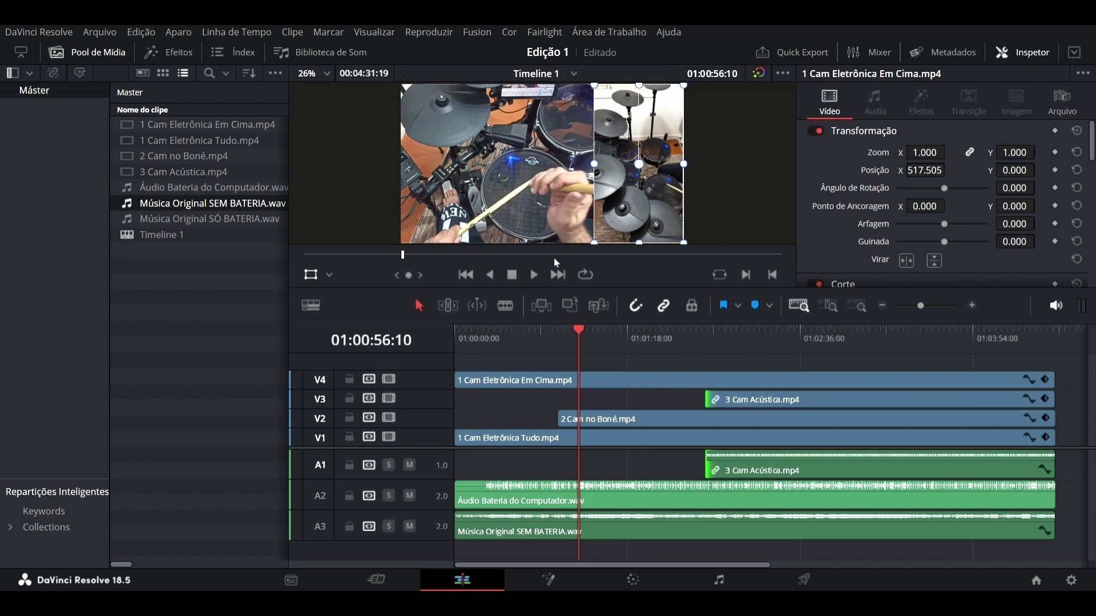
drag(574, 350, 558, 350)
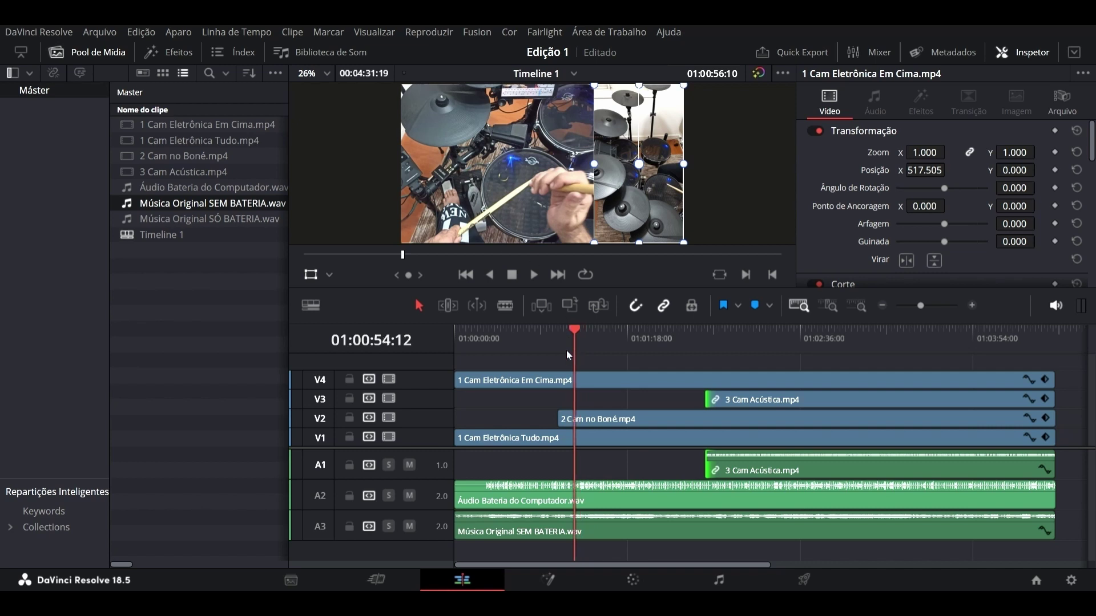
click(584, 438)
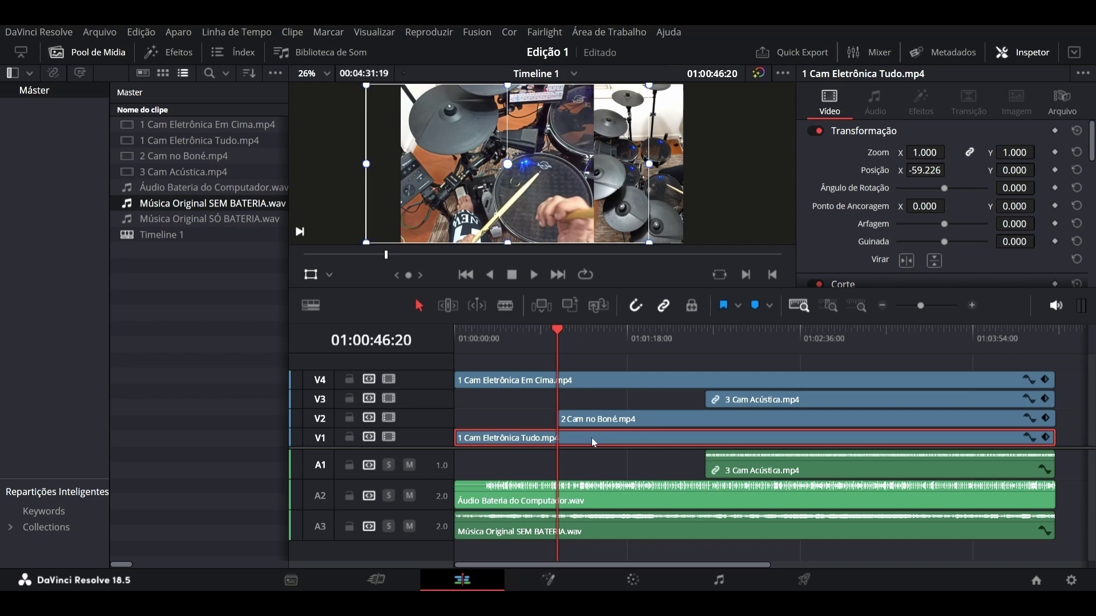
Step: Split 1 Cam Eletrônica Tudo and 2 Cam no Boné (at 01:01:53:09), trimming each later part to re-enter later
key(ctrl+b)
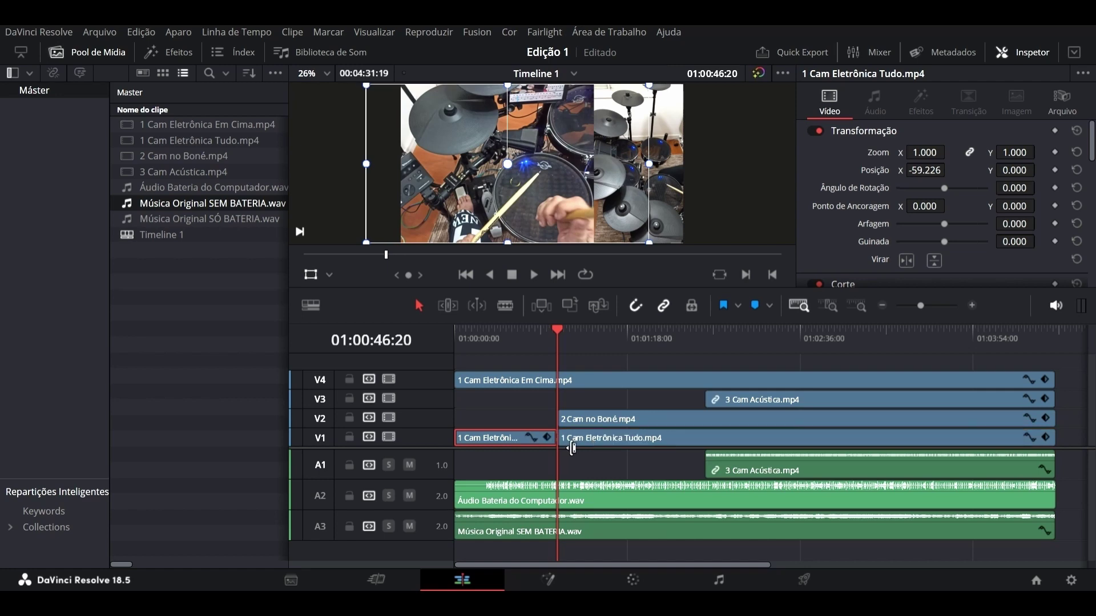
mouse_move(572, 448)
mouse_down()
mouse_move(713, 448)
mouse_move(715, 474)
mouse_up()
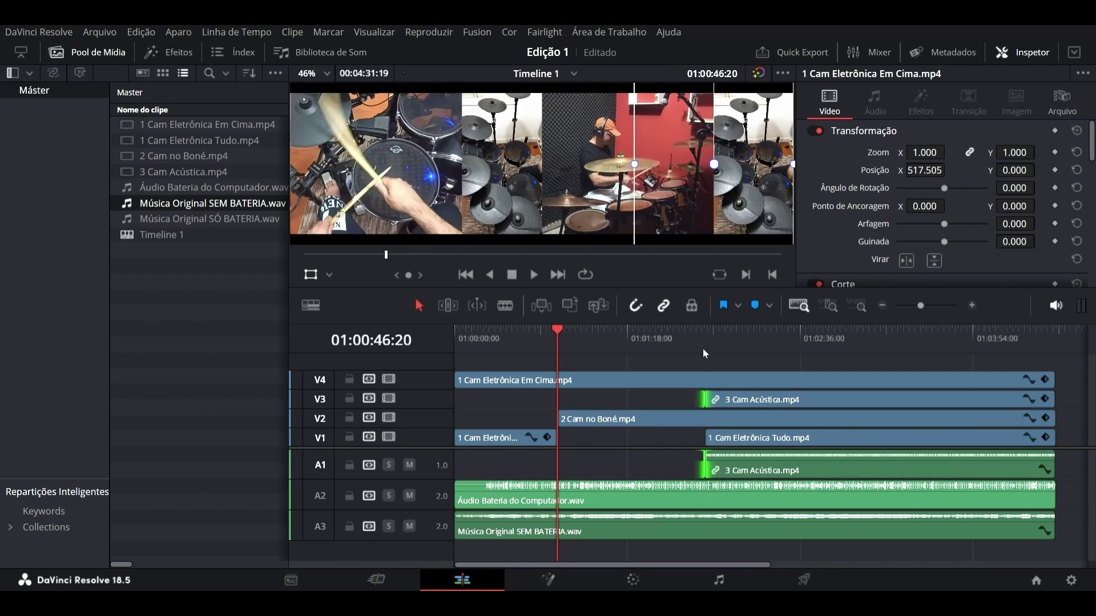
click(703, 336)
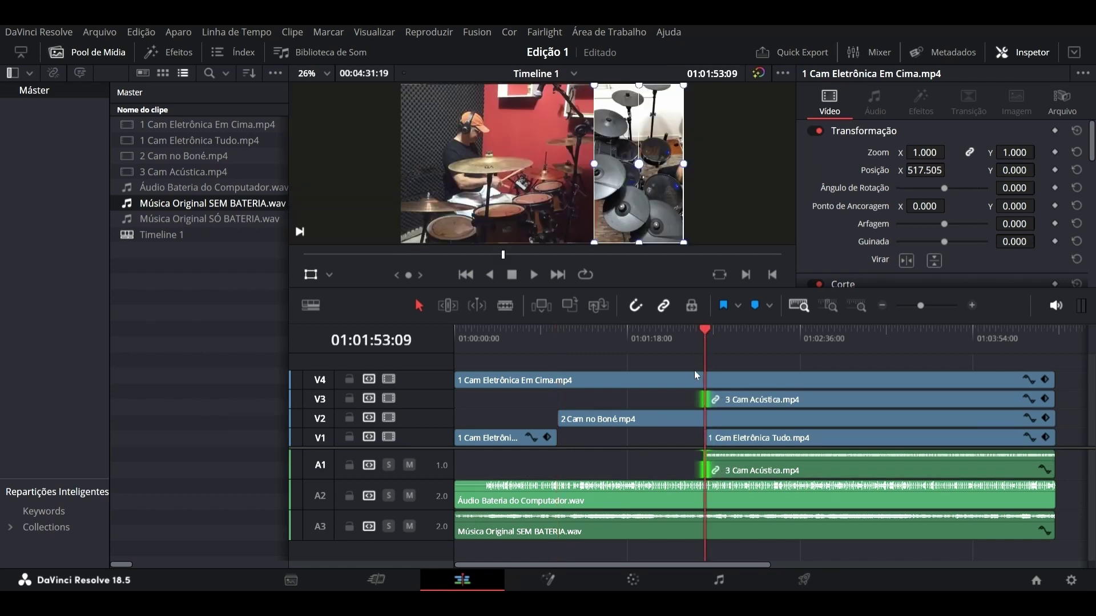
click(718, 423)
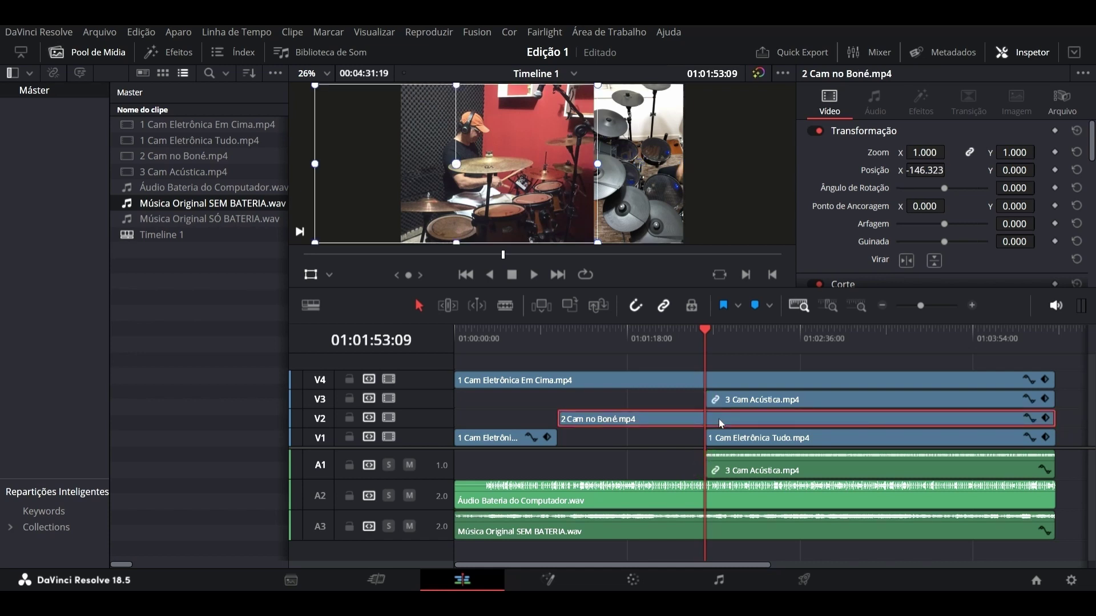
key(ctrl+b)
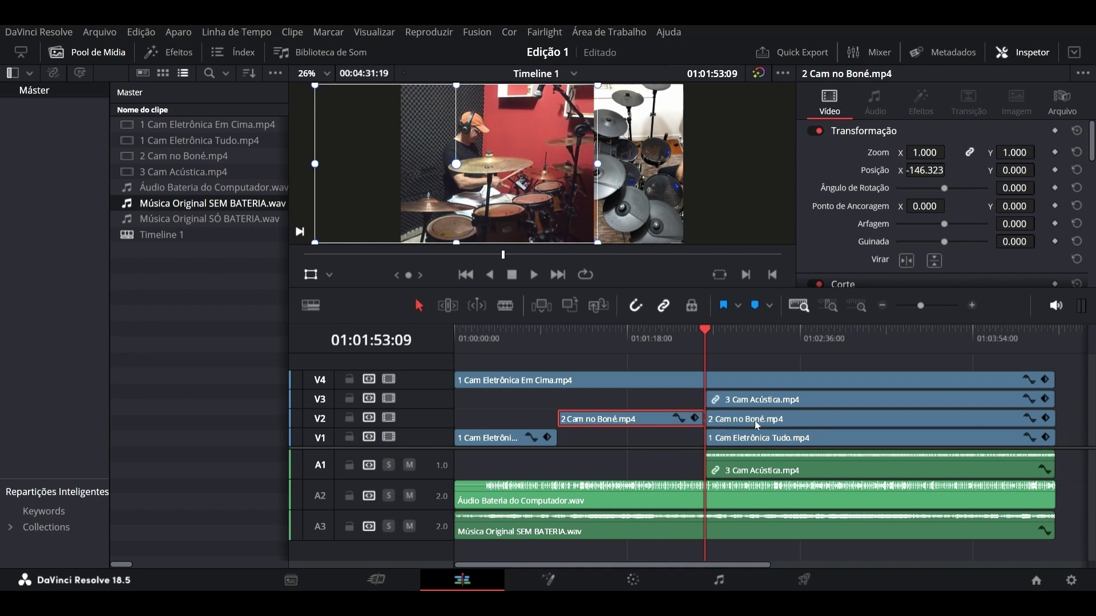
drag(722, 428, 874, 425)
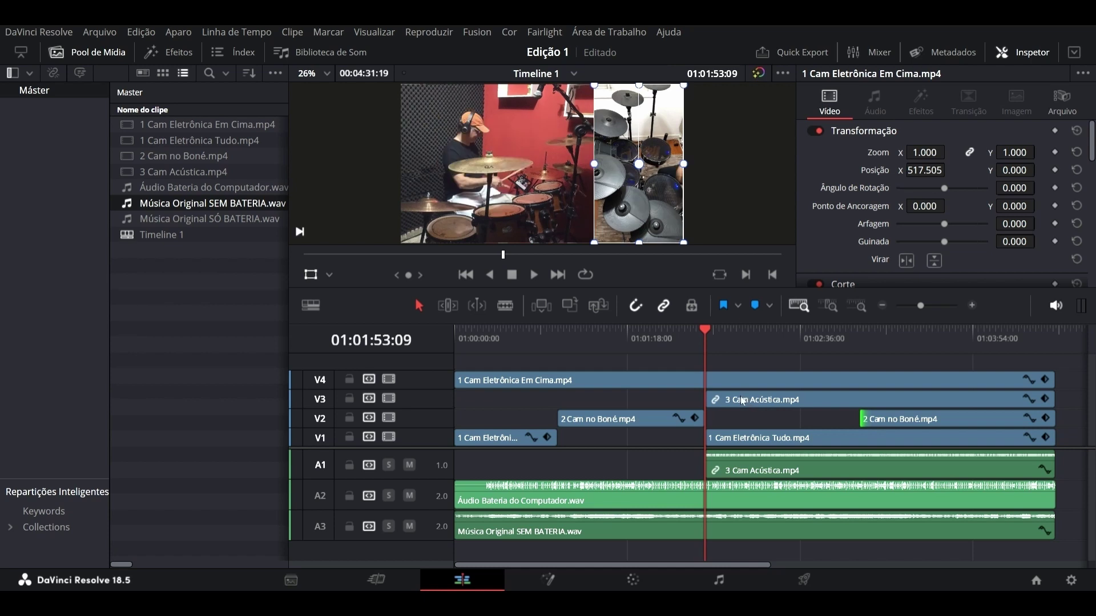
click(742, 401)
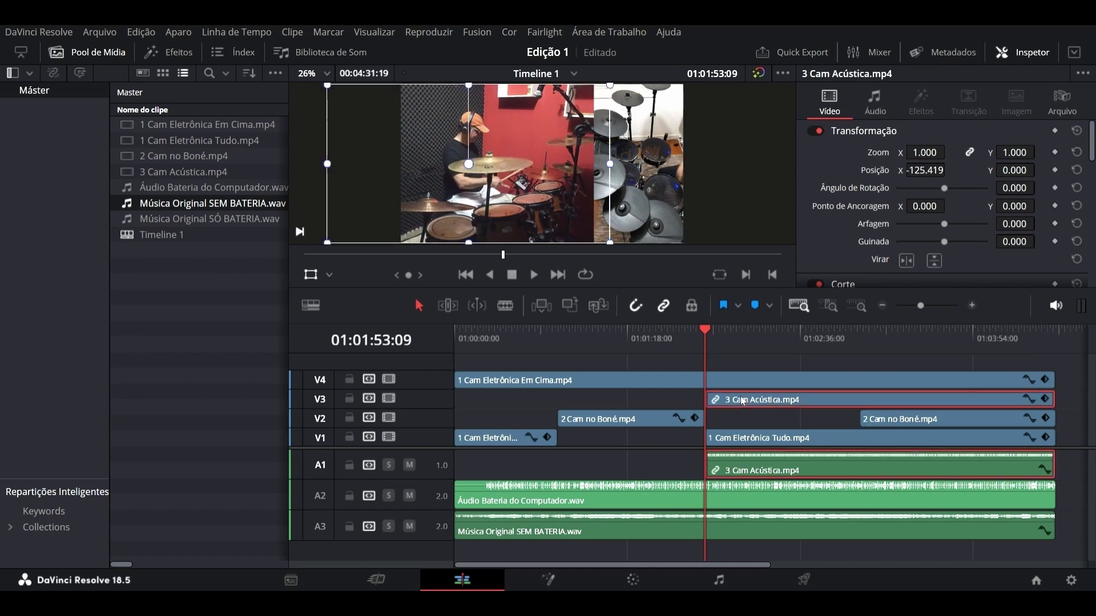
Step: Compare music, acoustic camera and computer-drum volumes, then split the drum audio at 01:01:53:09
click(665, 516)
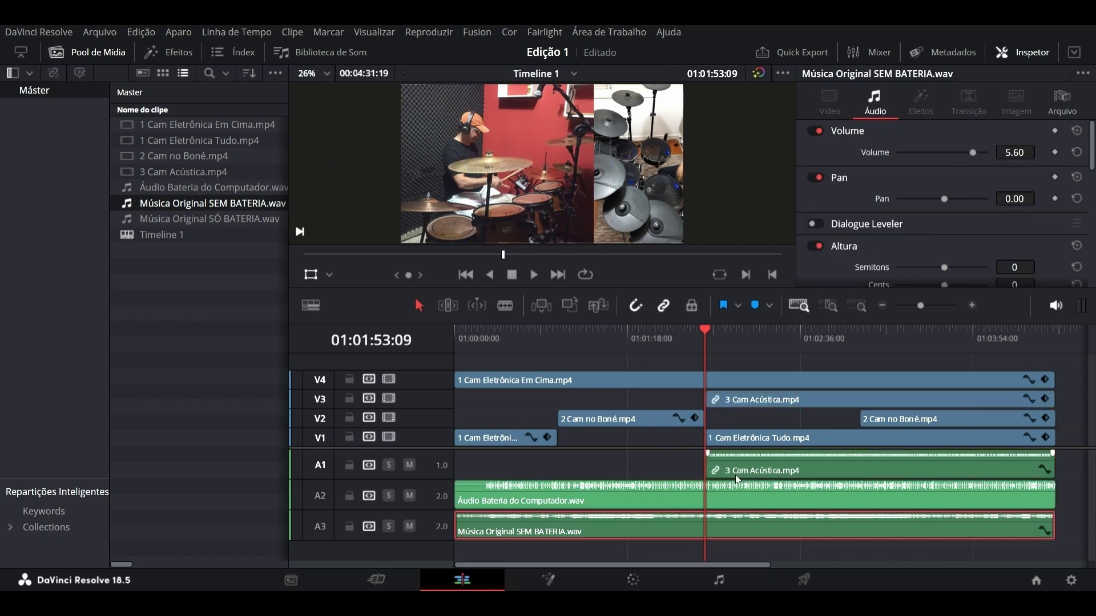
click(758, 467)
click(721, 489)
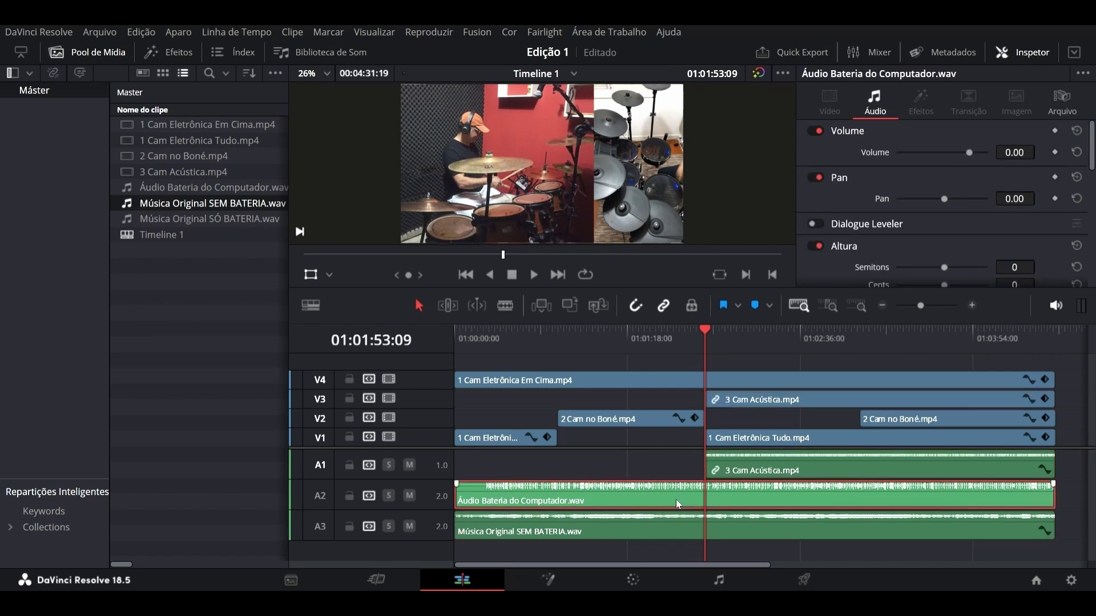
click(743, 400)
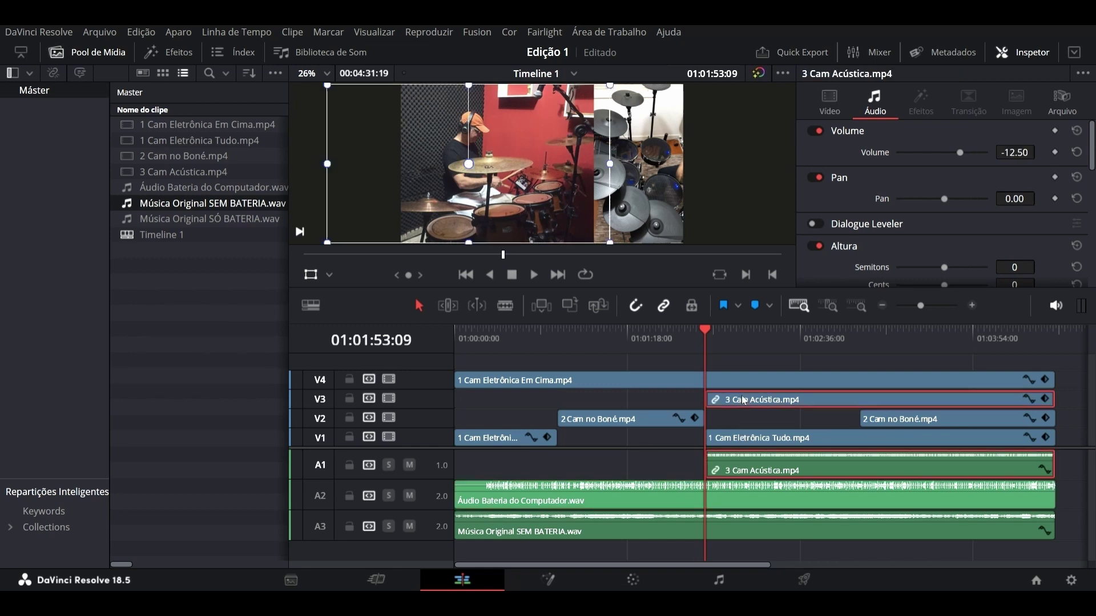
click(726, 497)
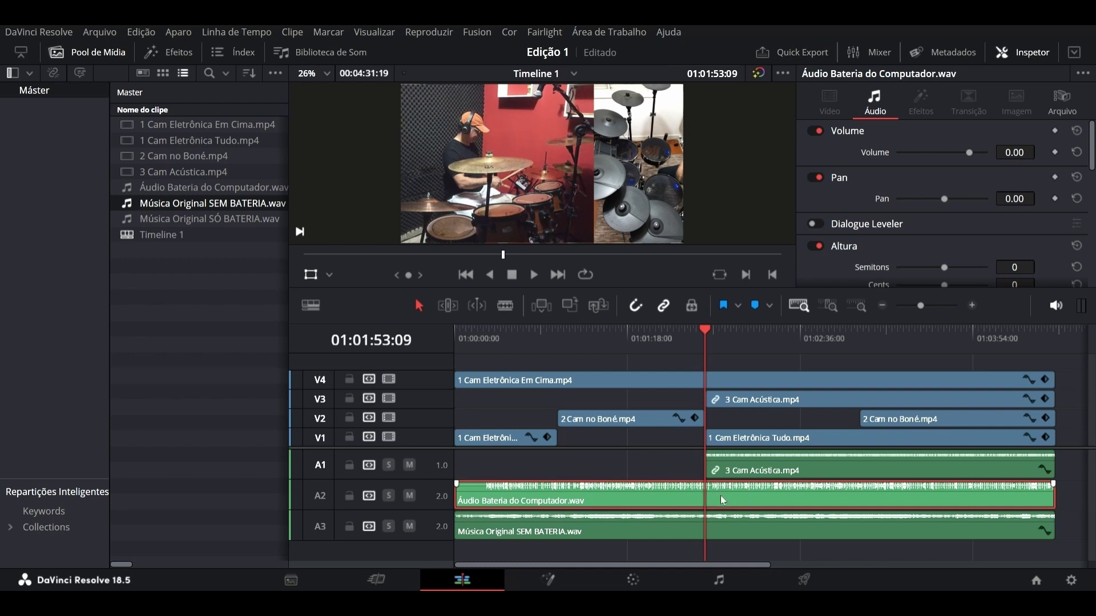
key(ctrl+b)
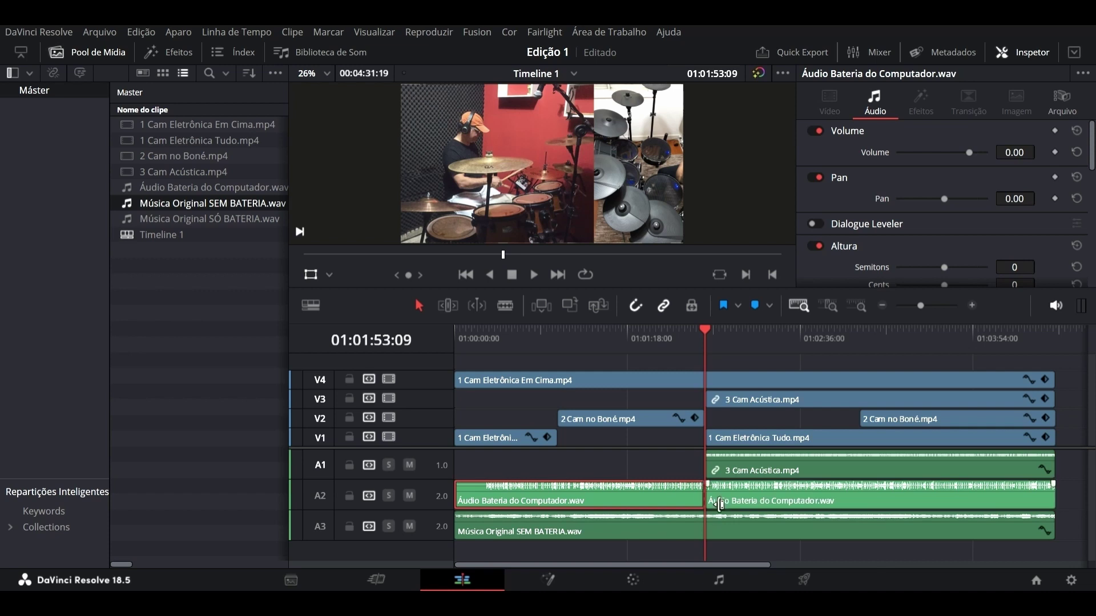
Step: Delay the later drum-audio part and 1 Cam Eletrônica Tudo to the second 2 Cam no Boné start
drag(719, 501, 871, 500)
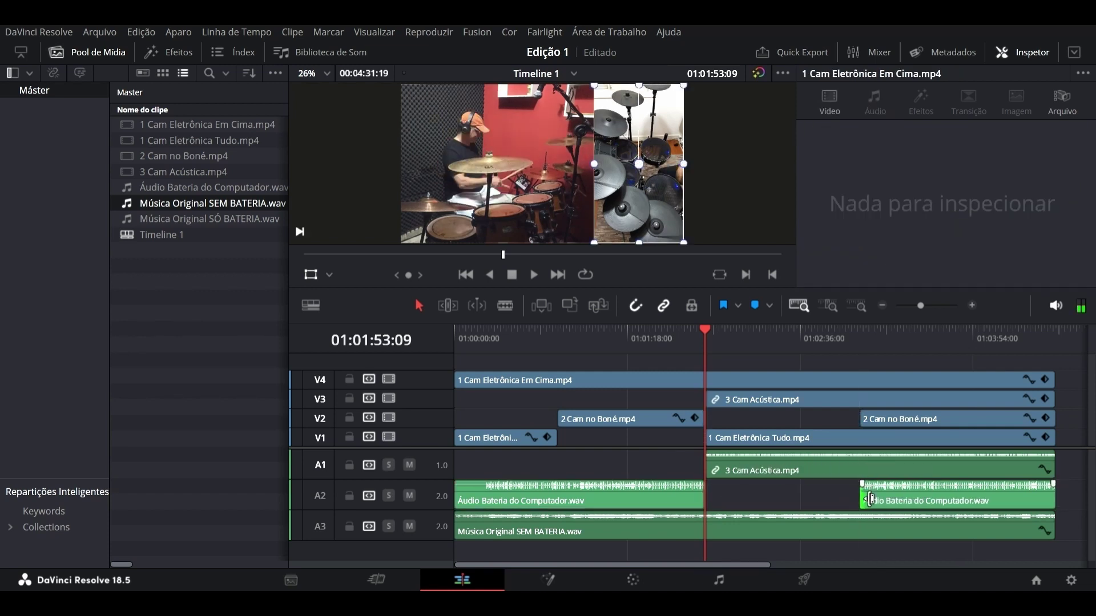
click(745, 443)
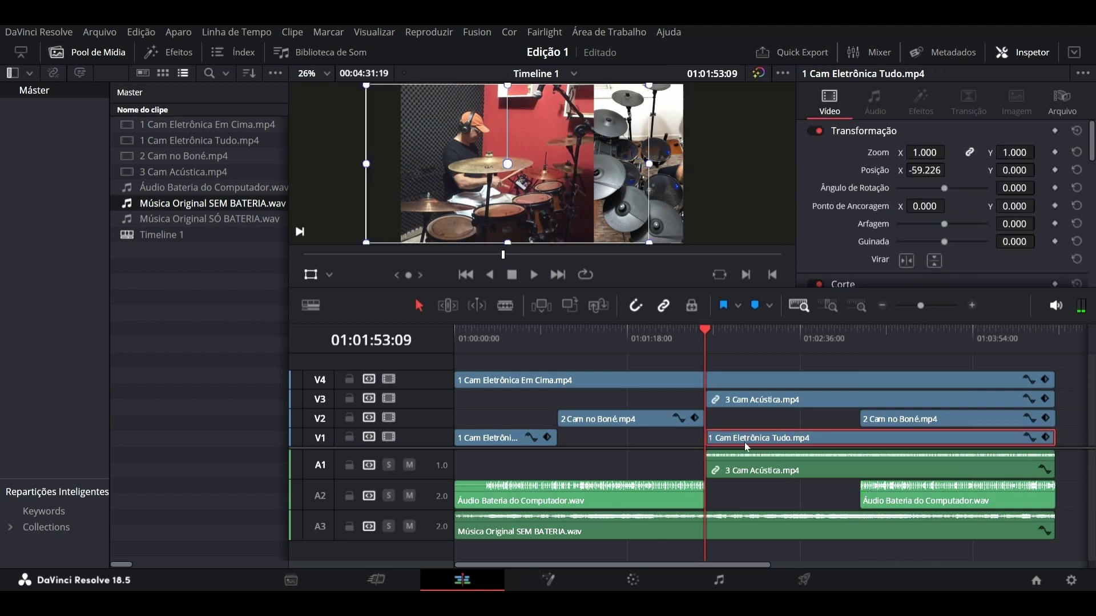
drag(717, 443, 870, 450)
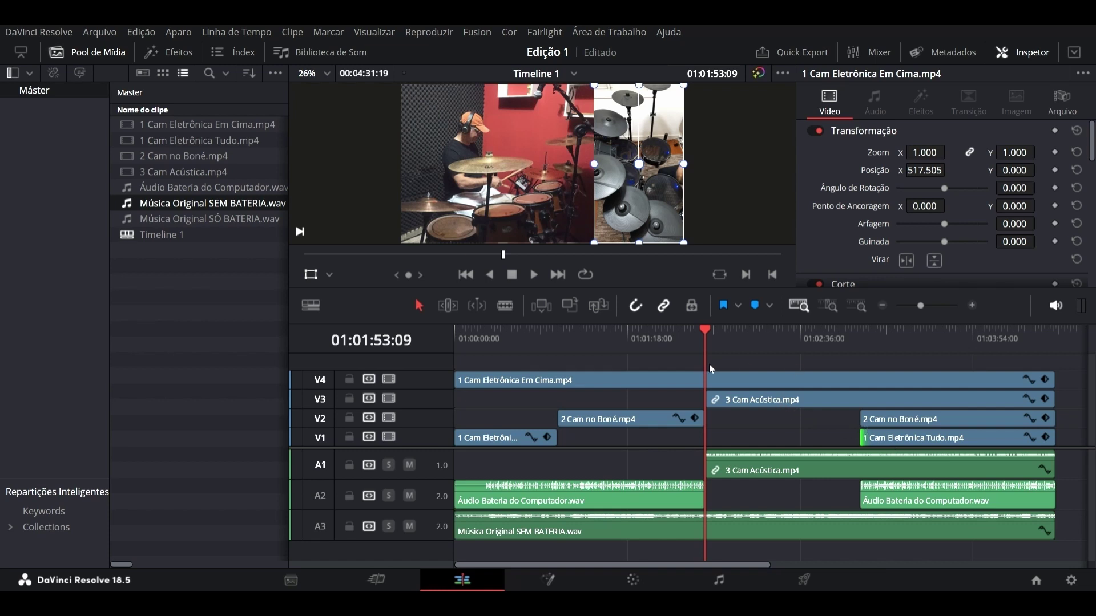
Step: Cut 3 Cam Acústica at about 01:03:03 and delete its later part
drag(704, 361, 867, 361)
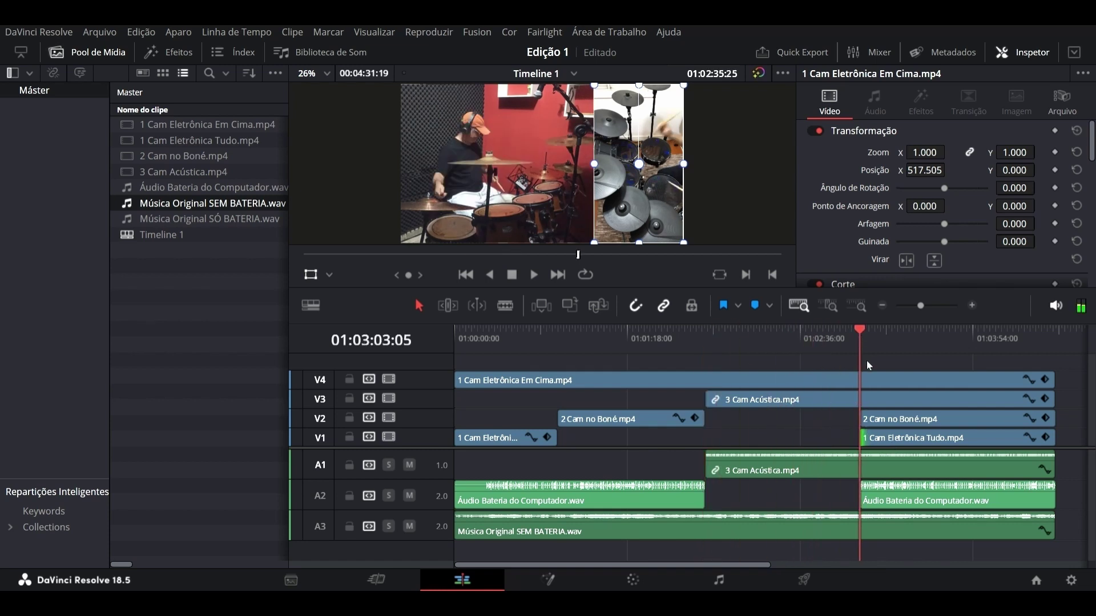
click(867, 401)
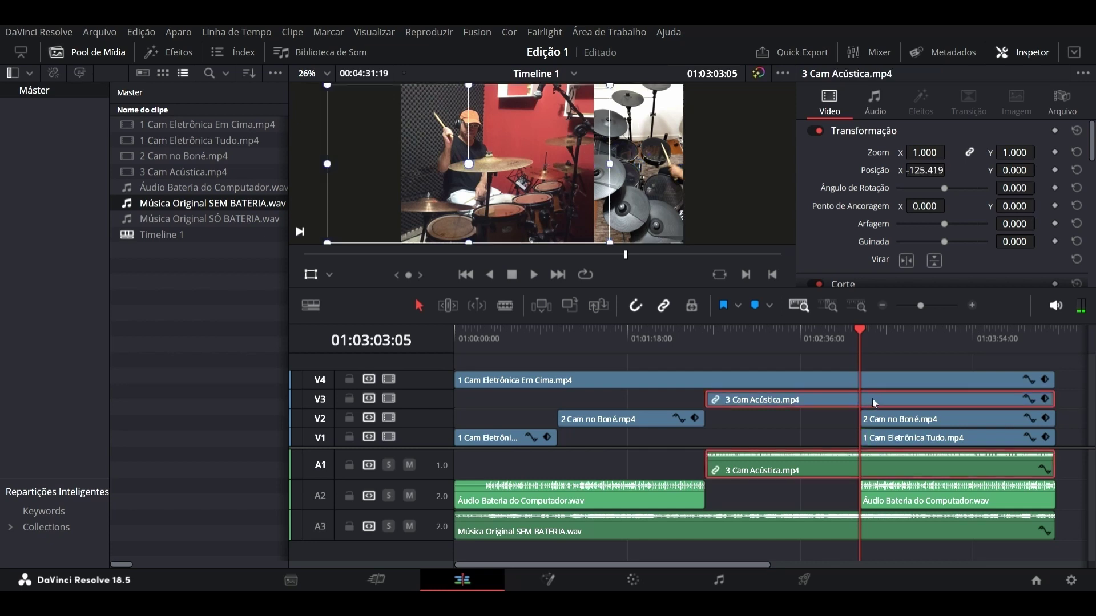
key(ctrl+b)
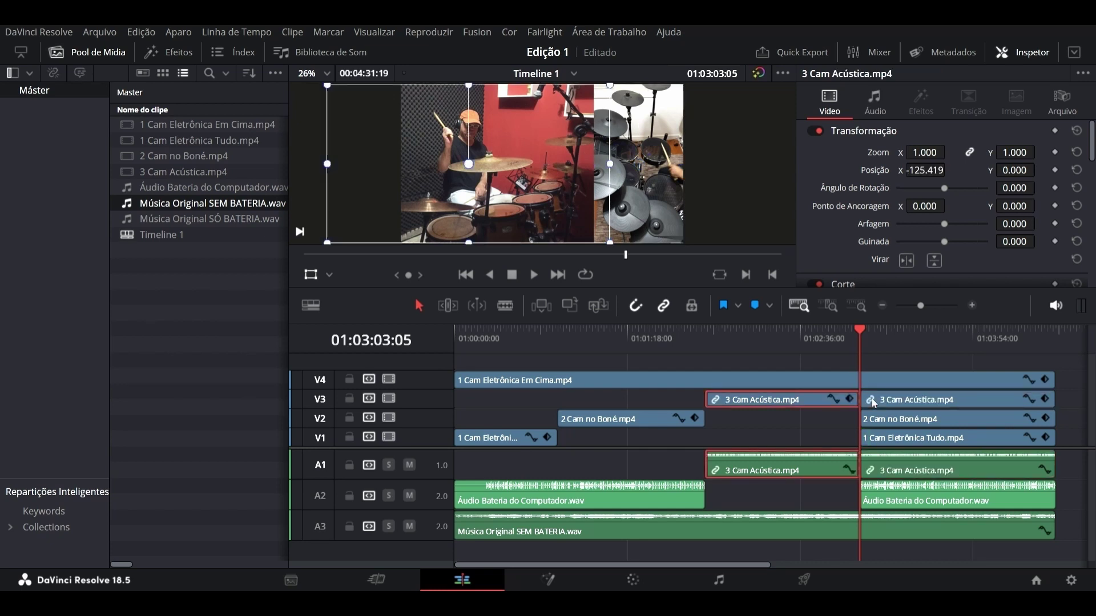
click(951, 400)
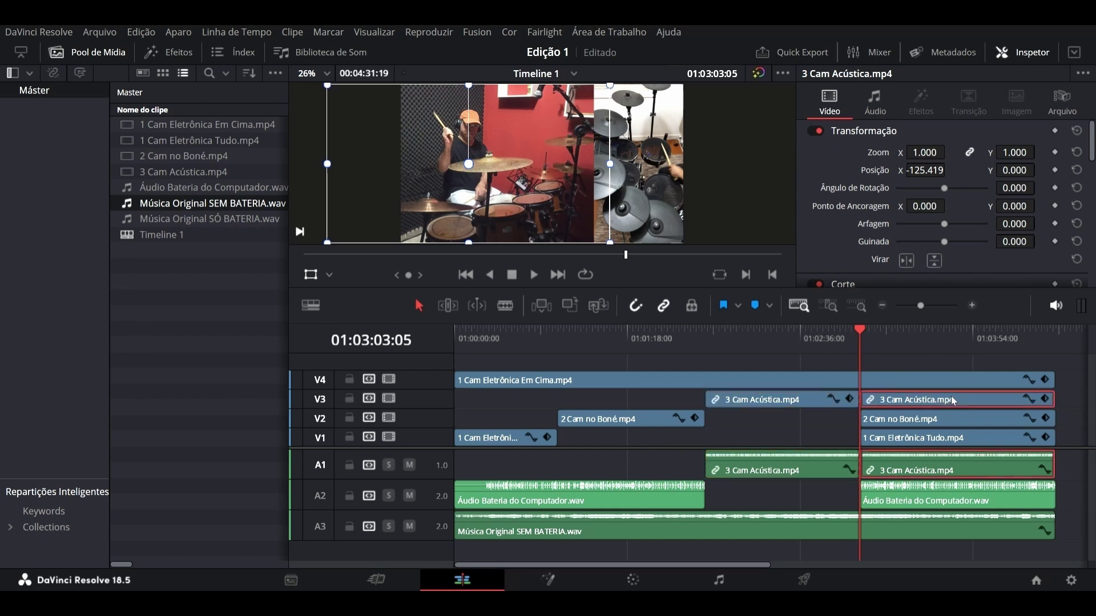
key(Delete)
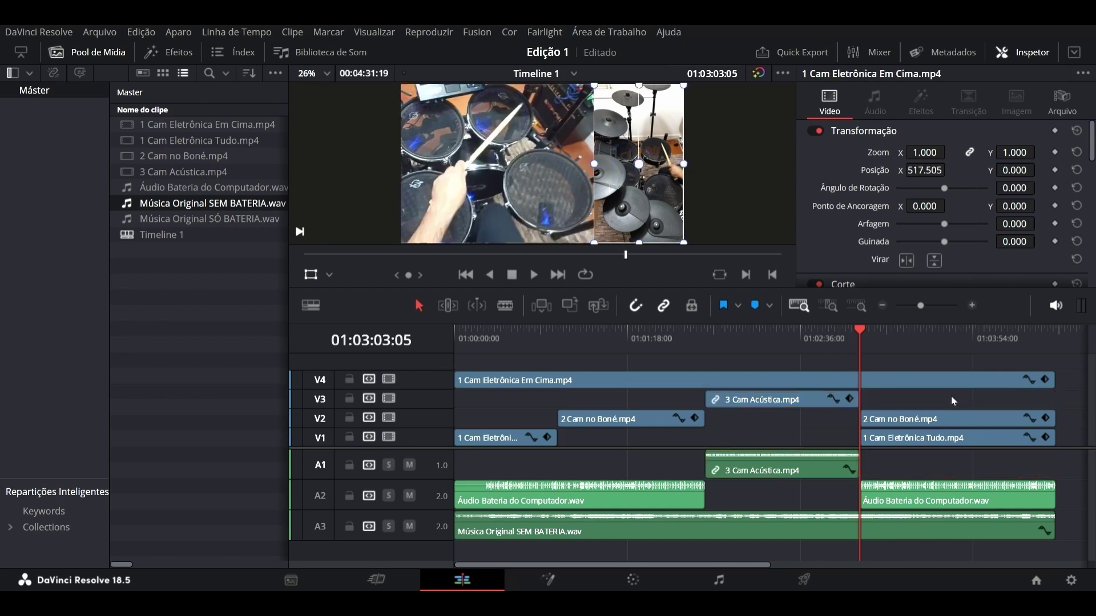
Step: Delete the second 2 Cam no Boné clip from V2
click(907, 440)
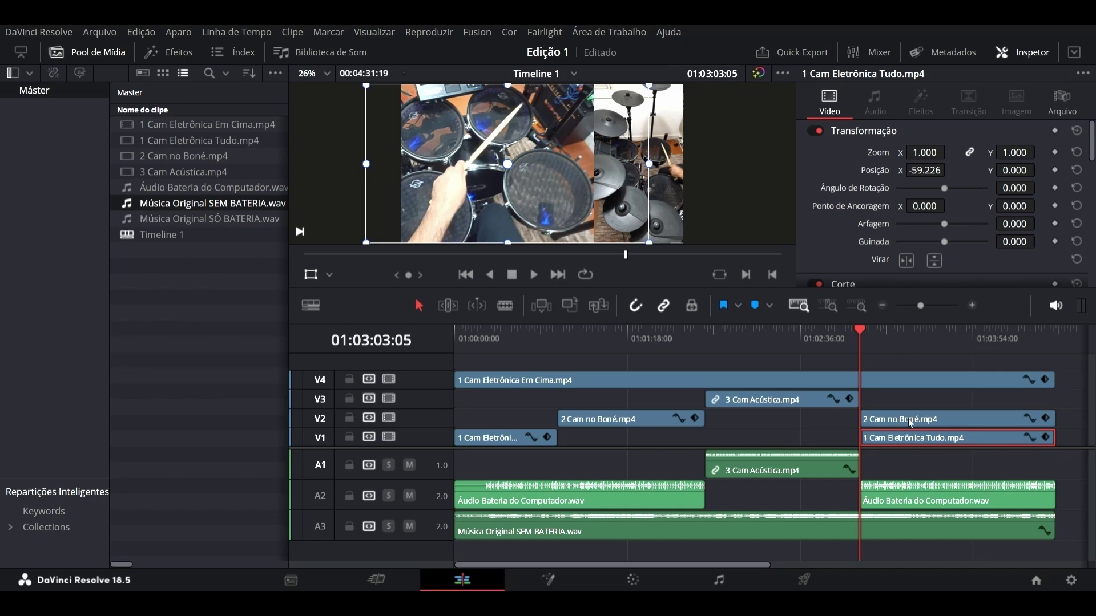
click(910, 422)
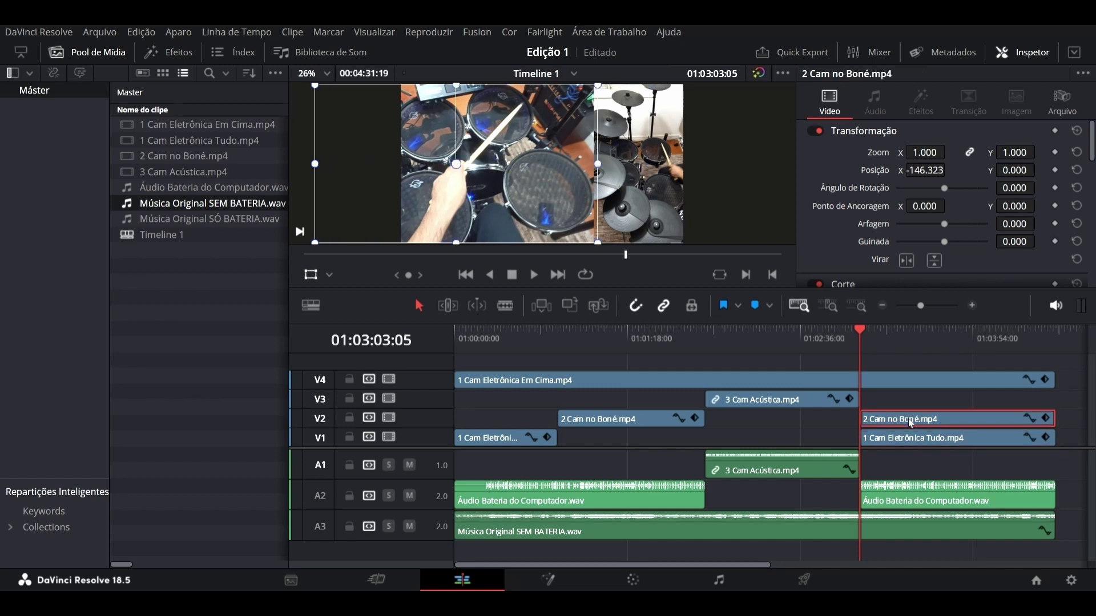
key(Delete)
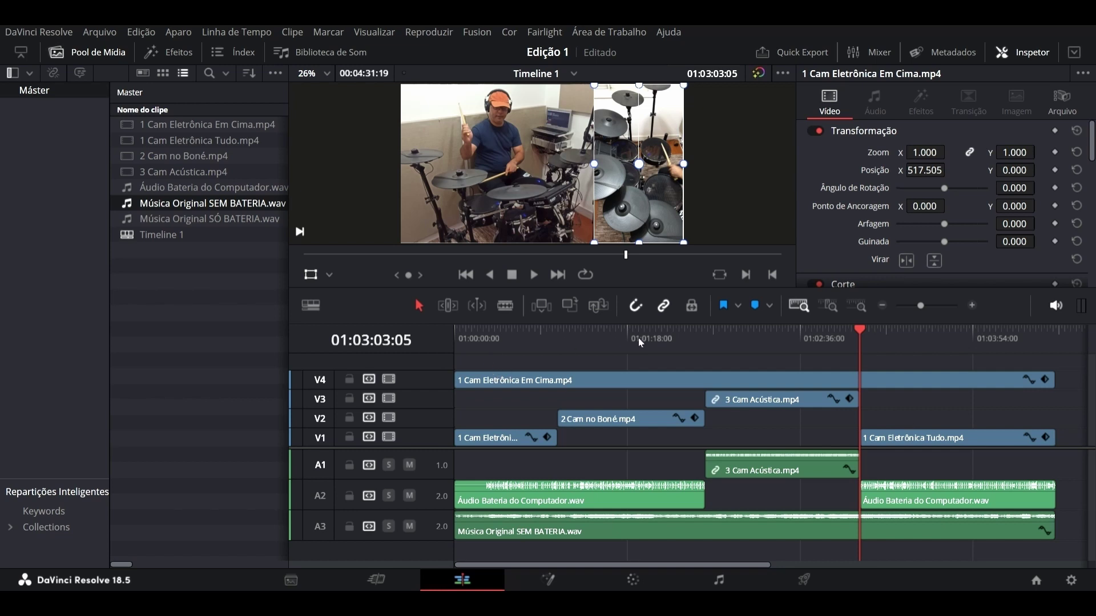
Step: Turn off snapping and play back the opening camera entries from about 01:00:42
click(637, 311)
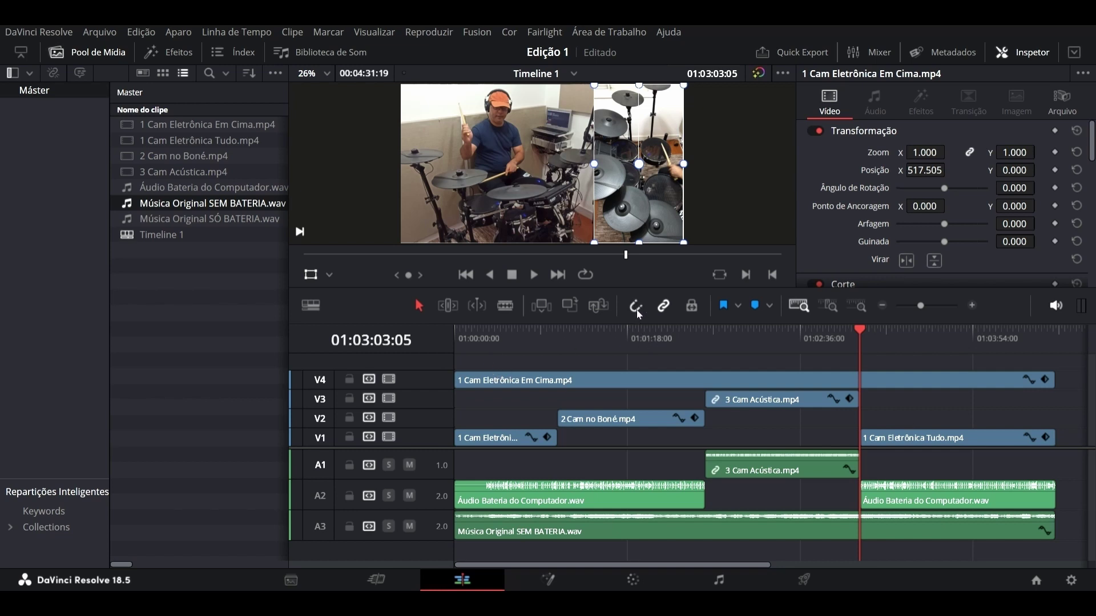
click(549, 341)
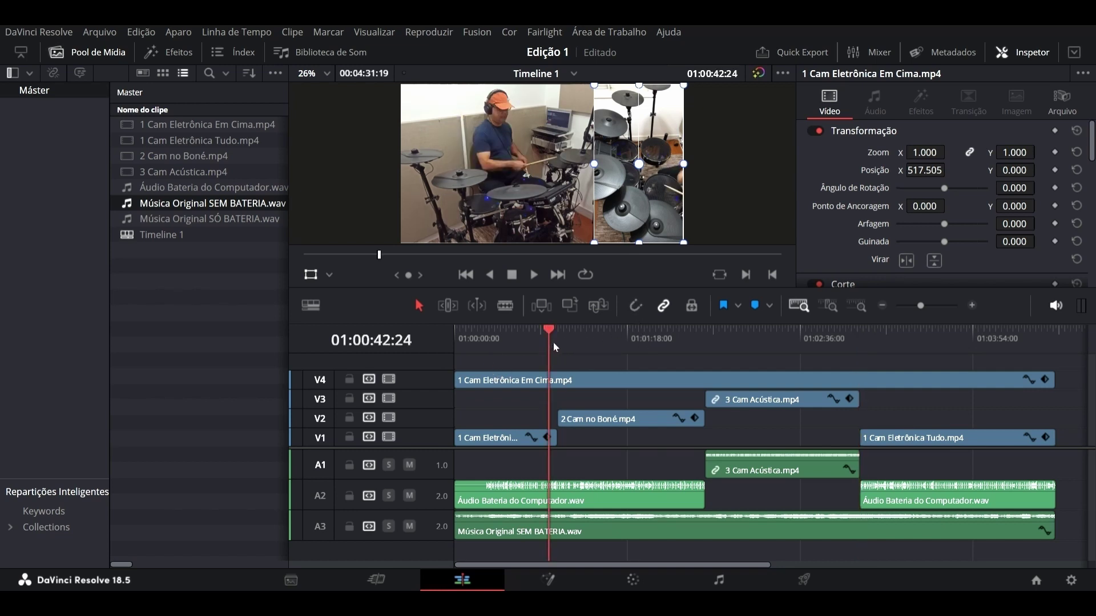
key(space)
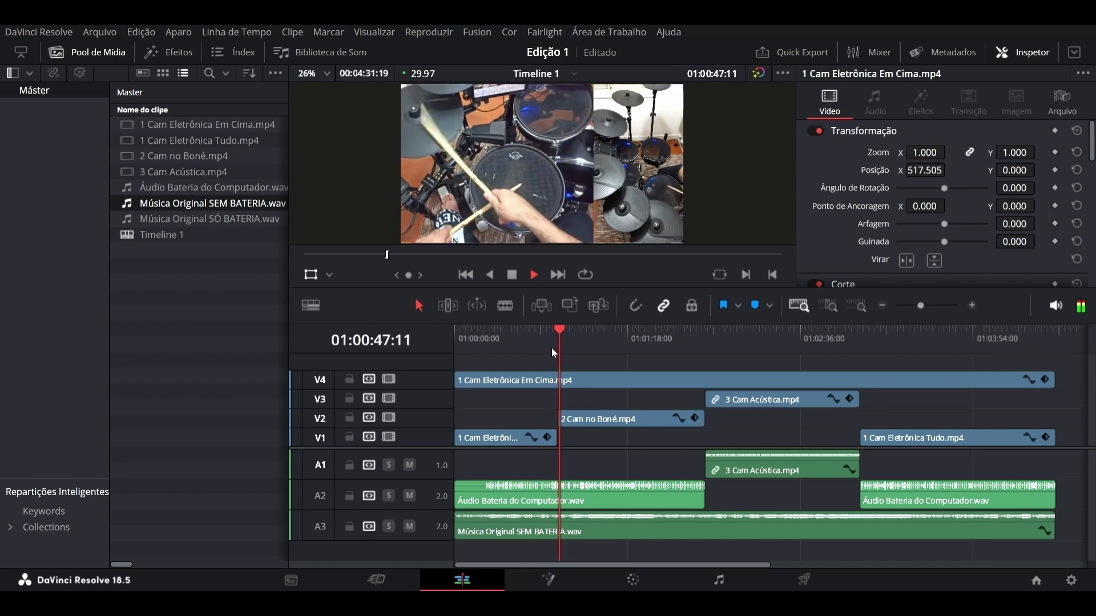
key(space)
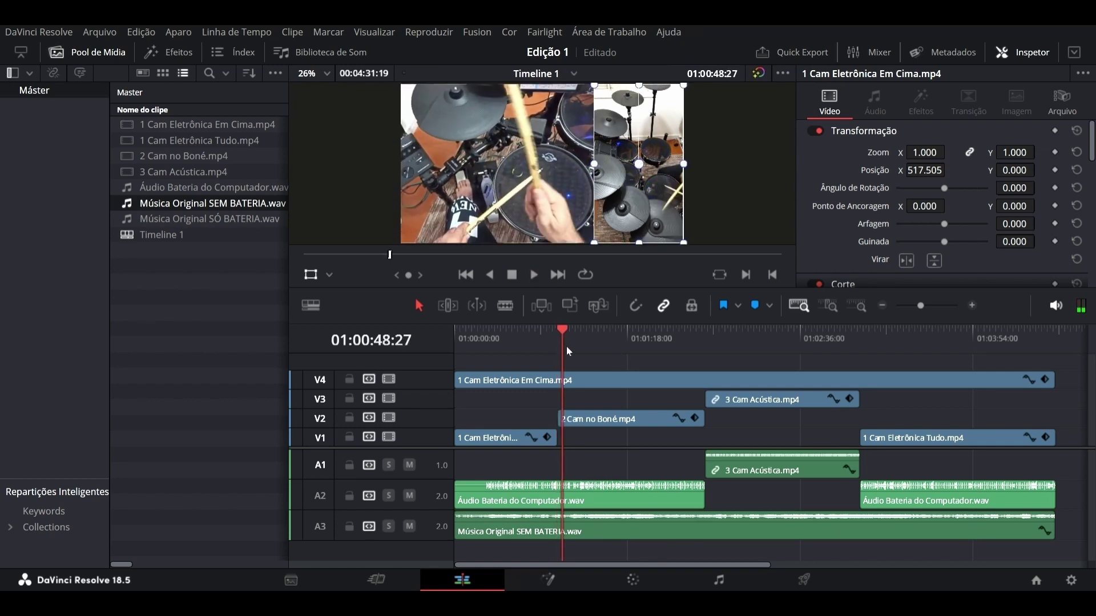
Step: Play back from around 01:01:50 to check the 3 Cam Acústica entry
drag(567, 350, 700, 352)
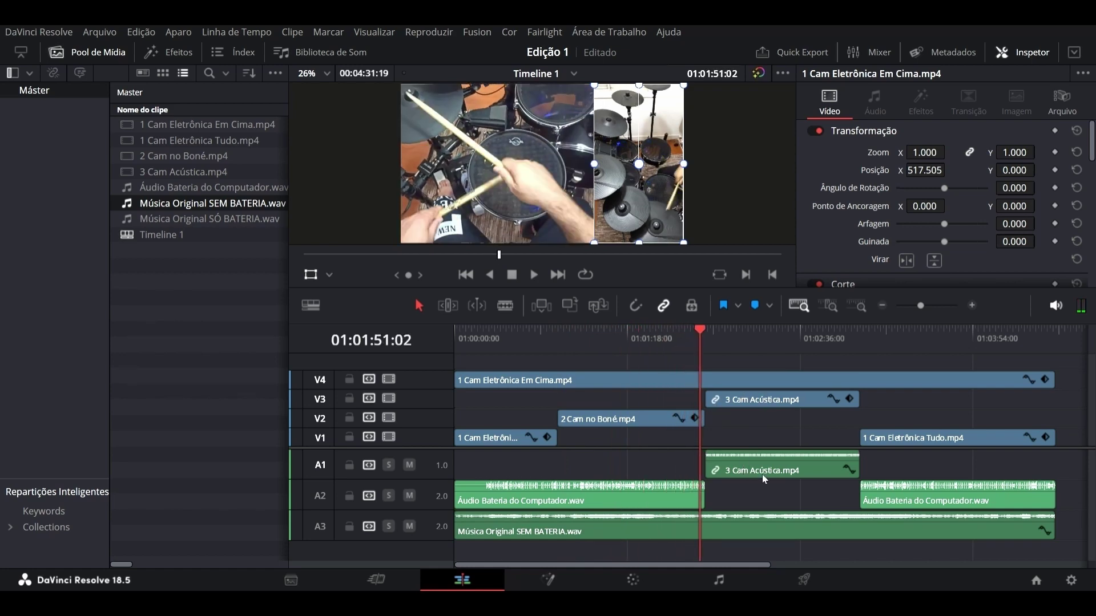
mouse_move(751, 472)
key(space)
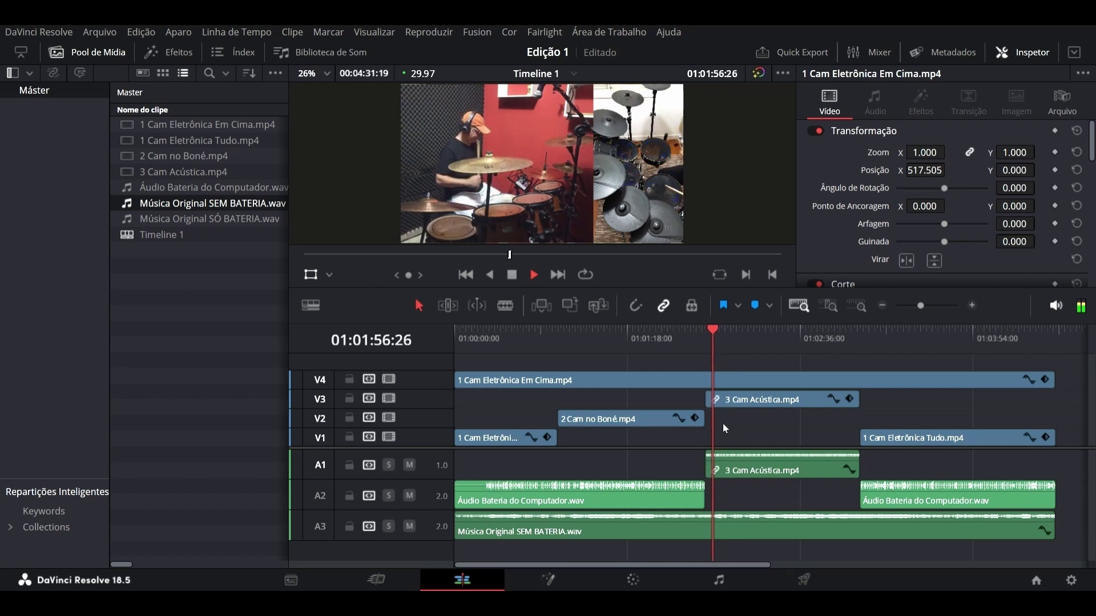
key(space)
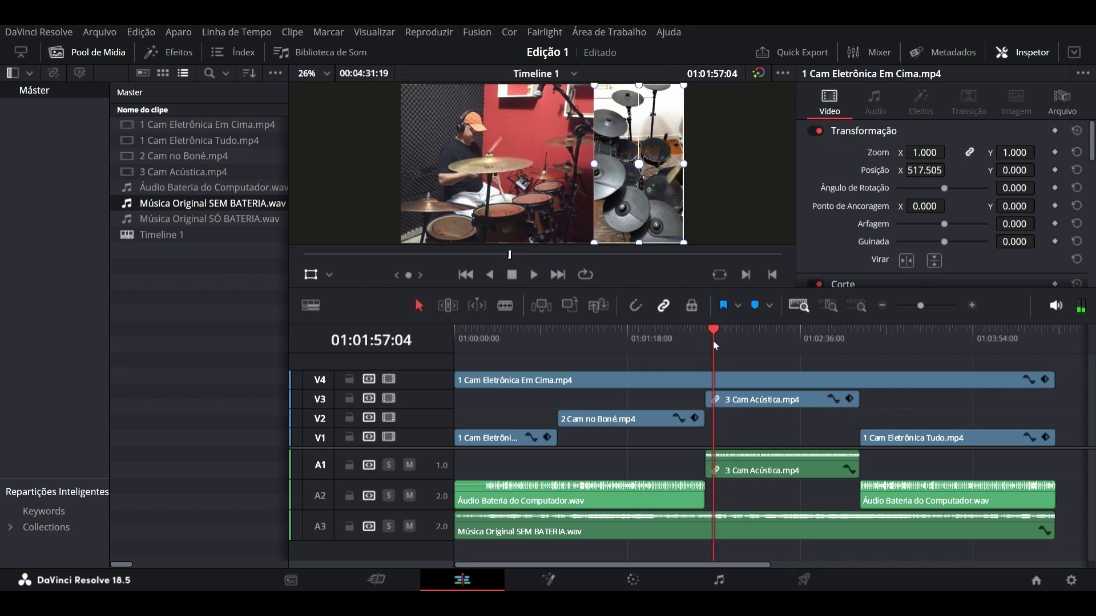
Step: Review the camera changes around 01:03:00, then return the playhead to the timeline start
drag(718, 350, 854, 339)
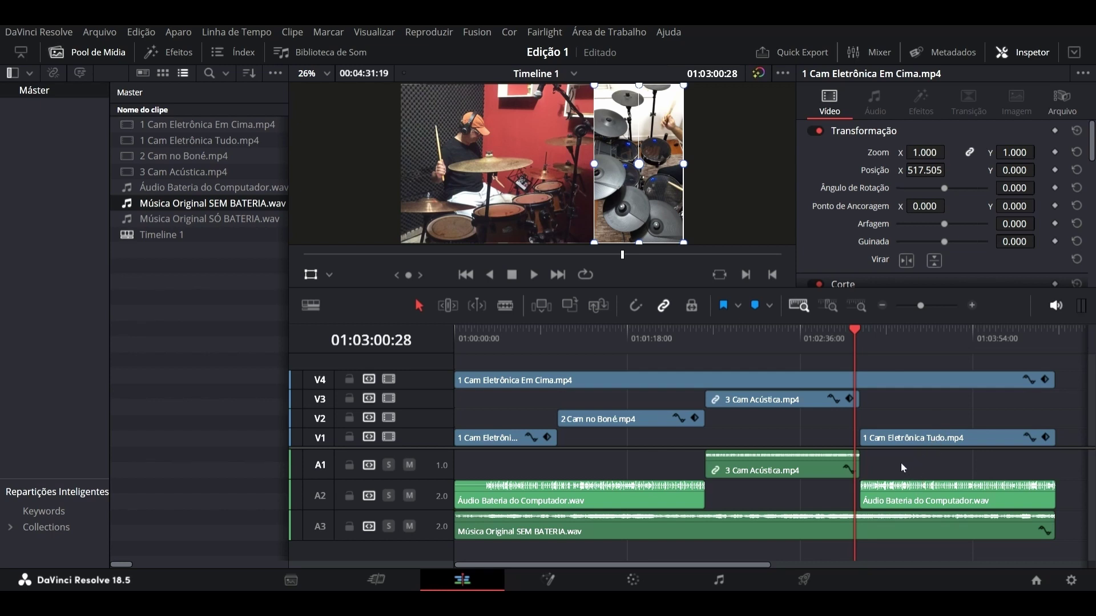
key(space)
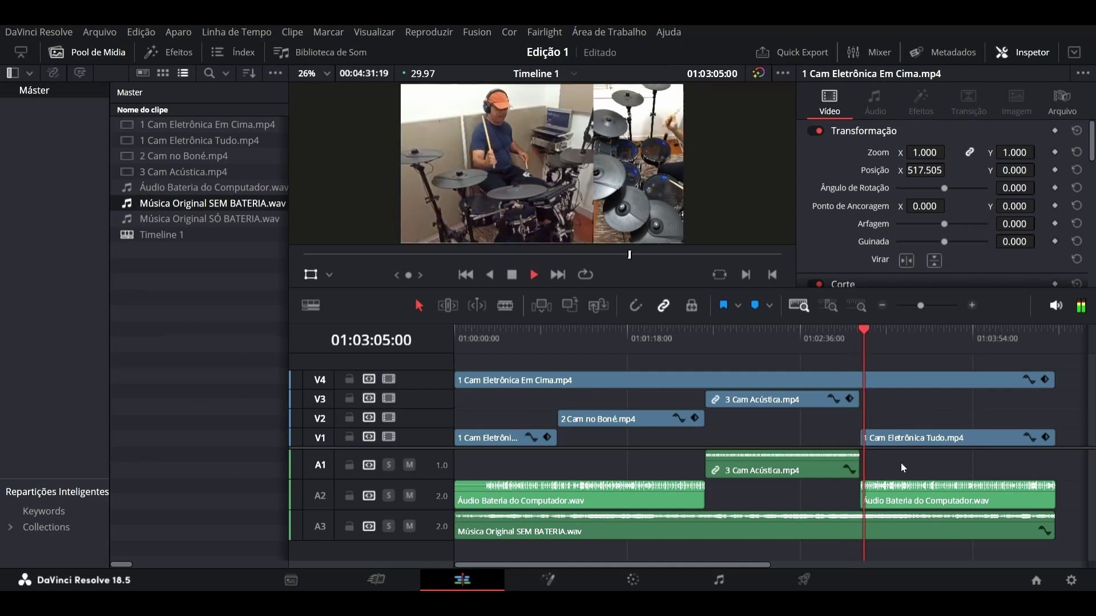
key(space)
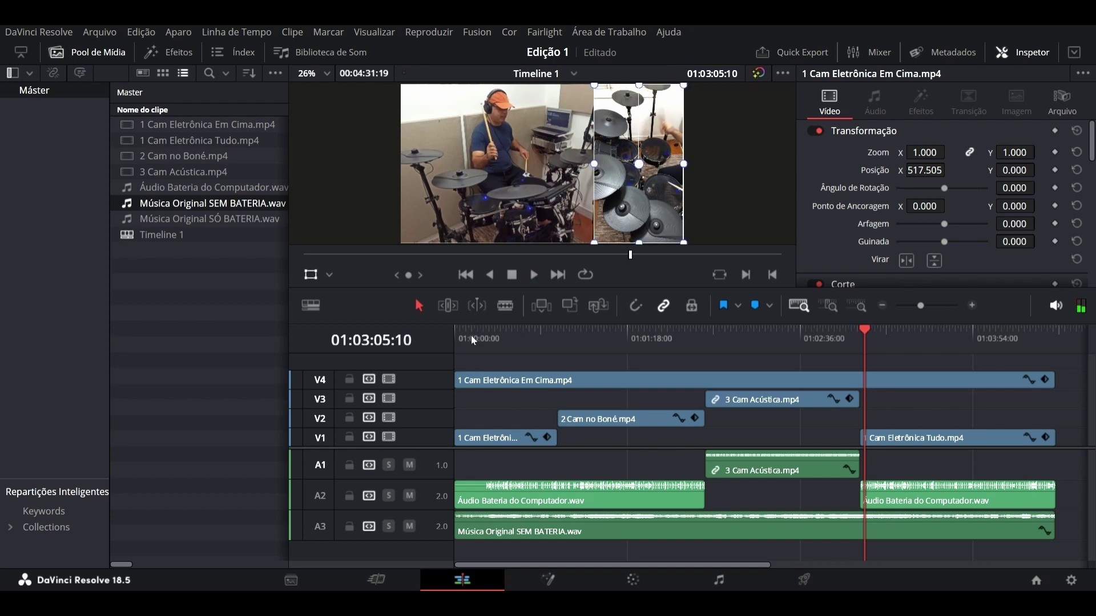
click(470, 336)
key(Home)
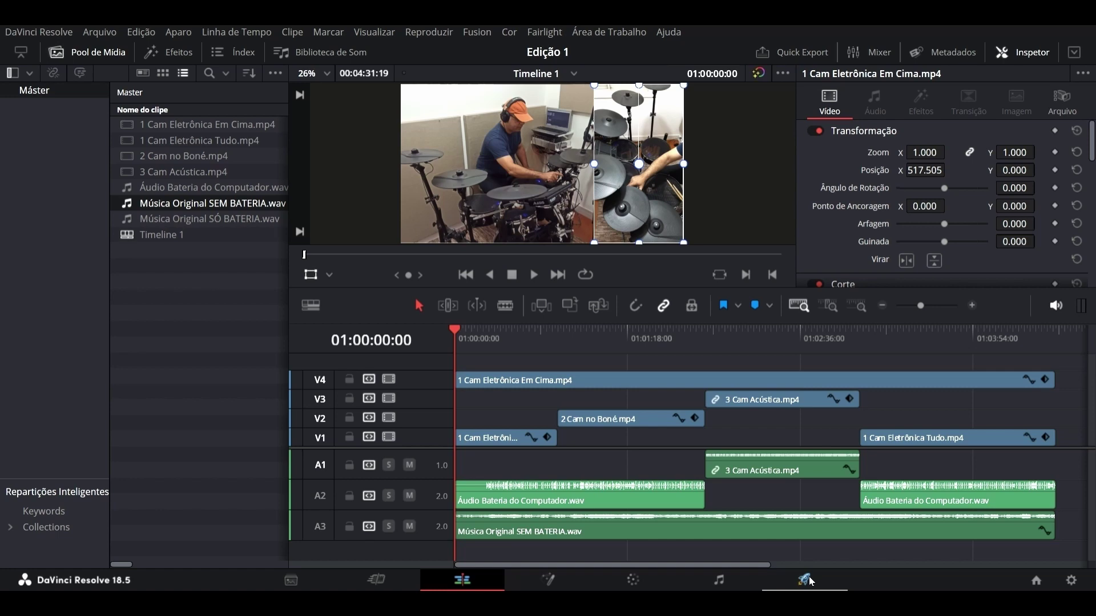
Step: Render the timeline as Vídeo Final MP4 (H.264, 1920x1080, 29.97 fps) through the render queue
click(810, 577)
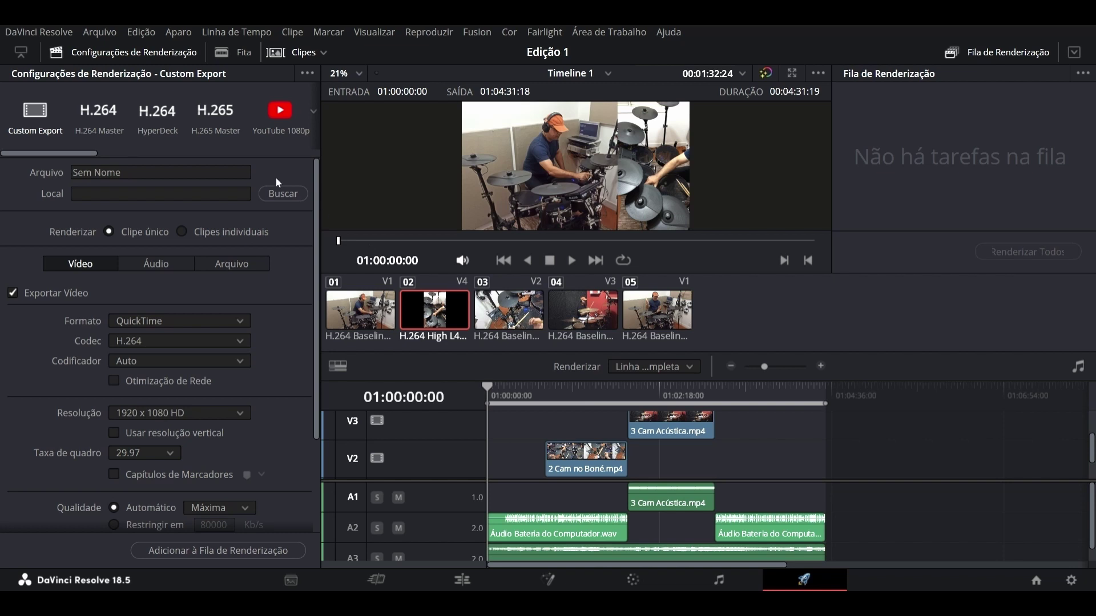
click(279, 196)
text(Vídeo Final)
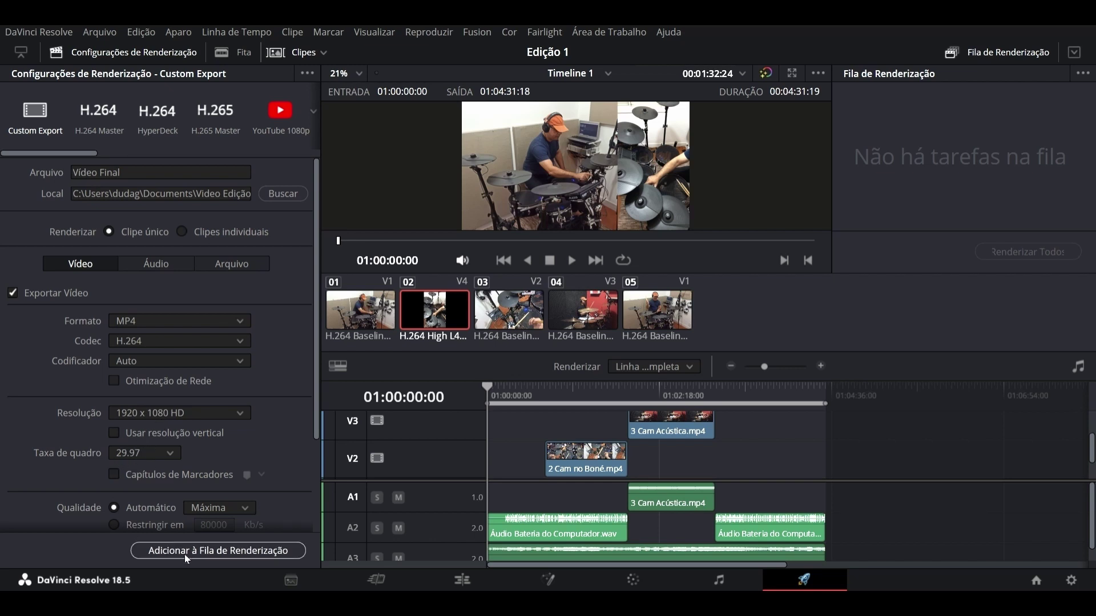
click(204, 552)
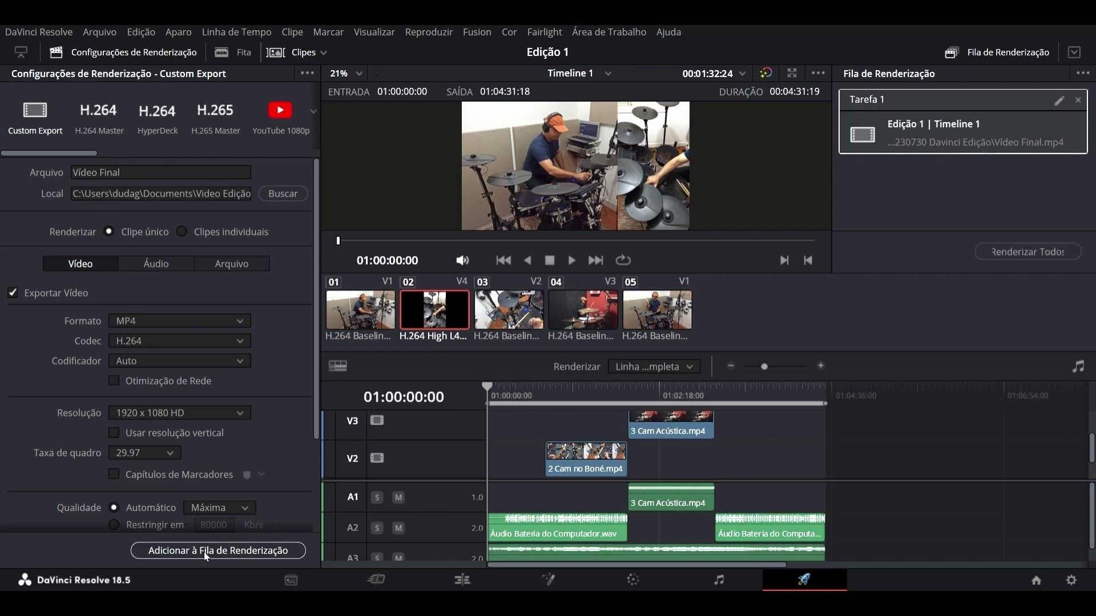
click(1036, 255)
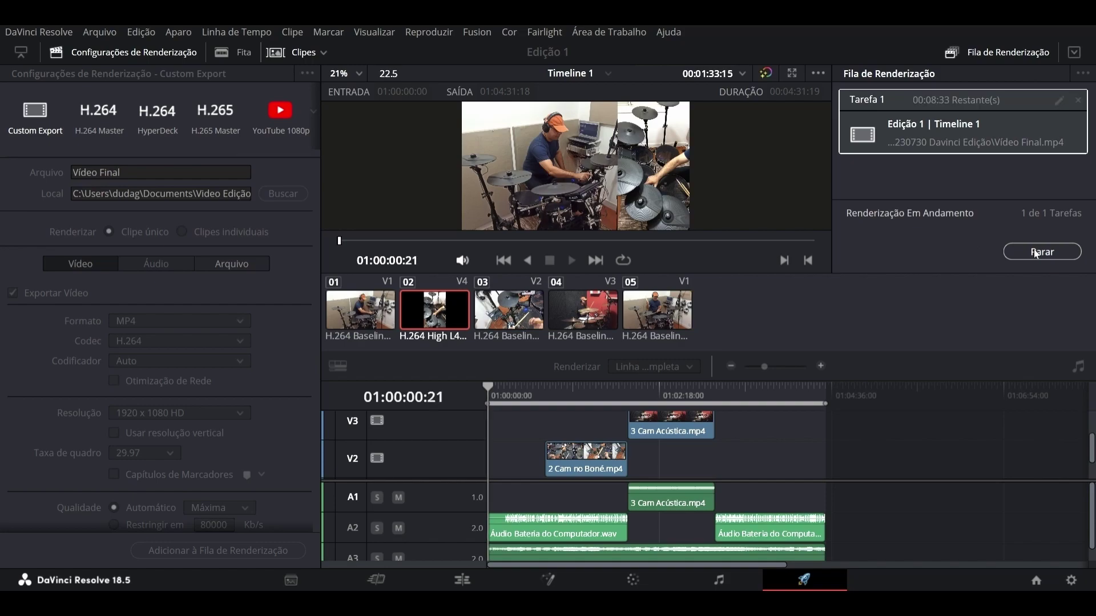